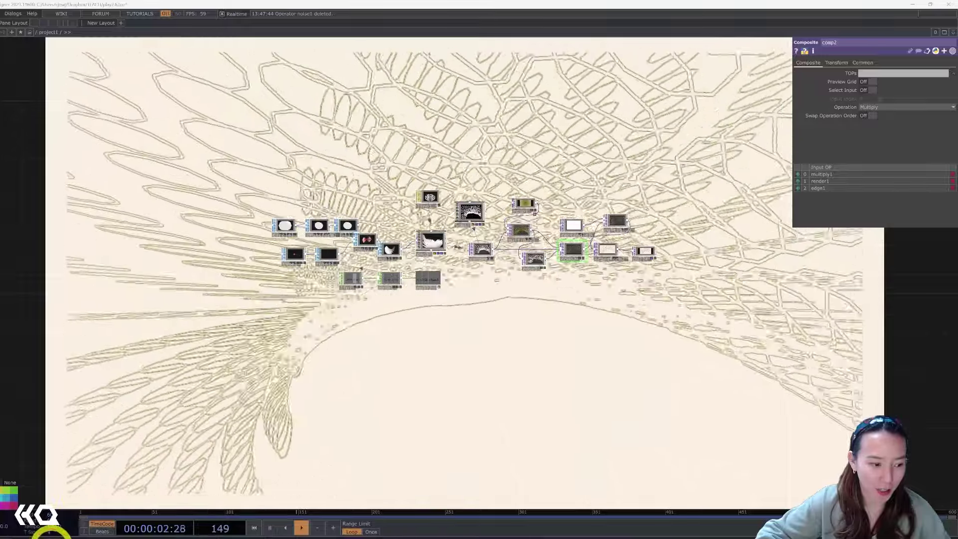
Step: Switch to Chrome showing the Google Images results for Ruth Asawa
key("alt+Tab")
left_click(135, 491)
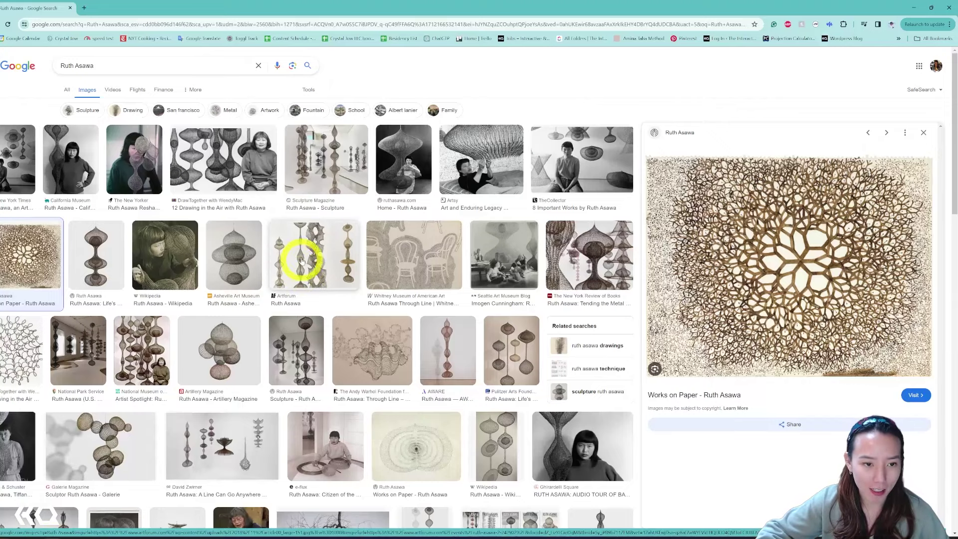
Step: Preview four Ruth Asawa sculpture images, then return to the empty TouchDesigner project
left_click(318, 172)
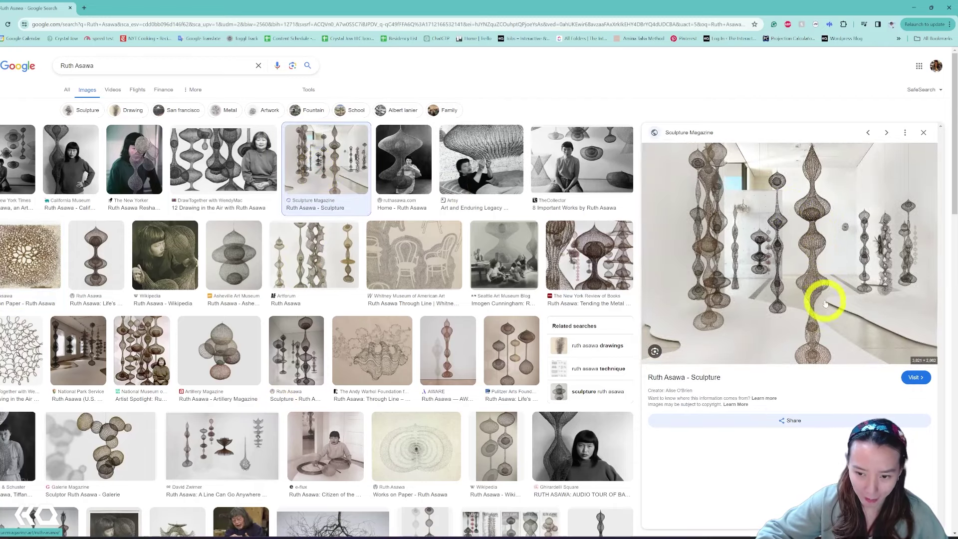
left_click(518, 352)
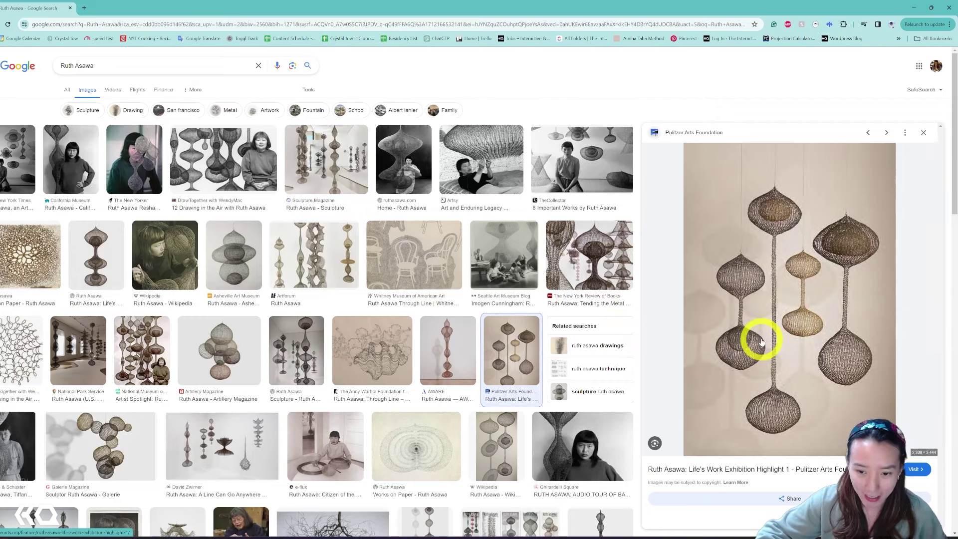
left_click(30, 254)
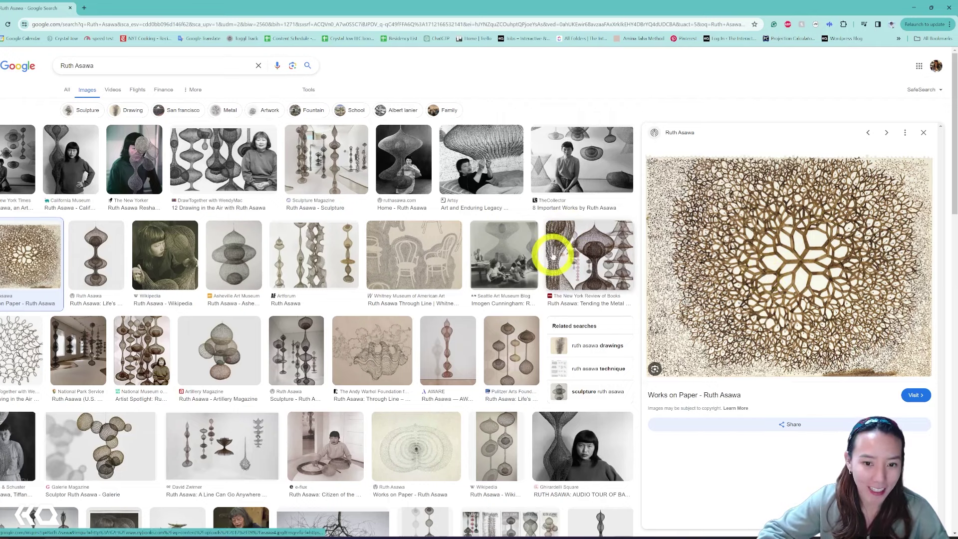
left_click(582, 252)
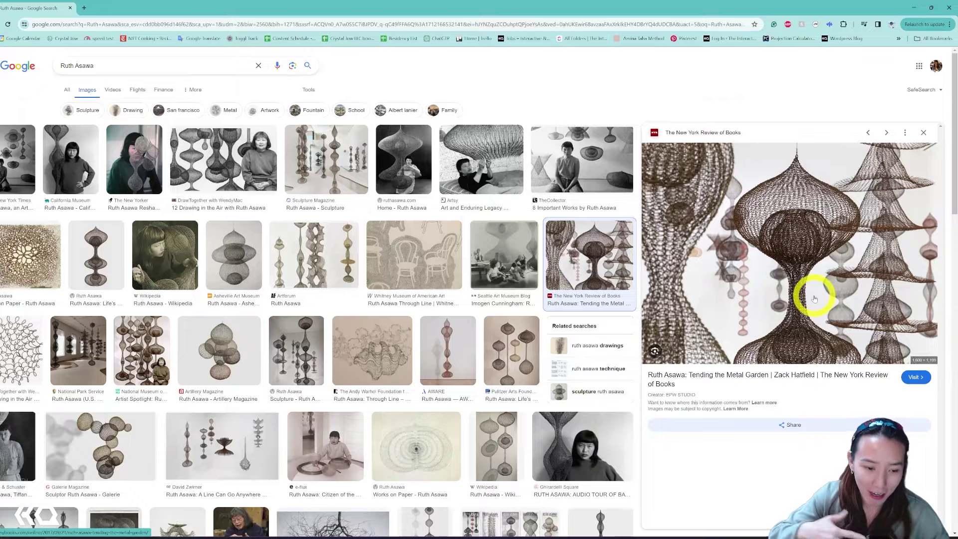
left_click(70, 535)
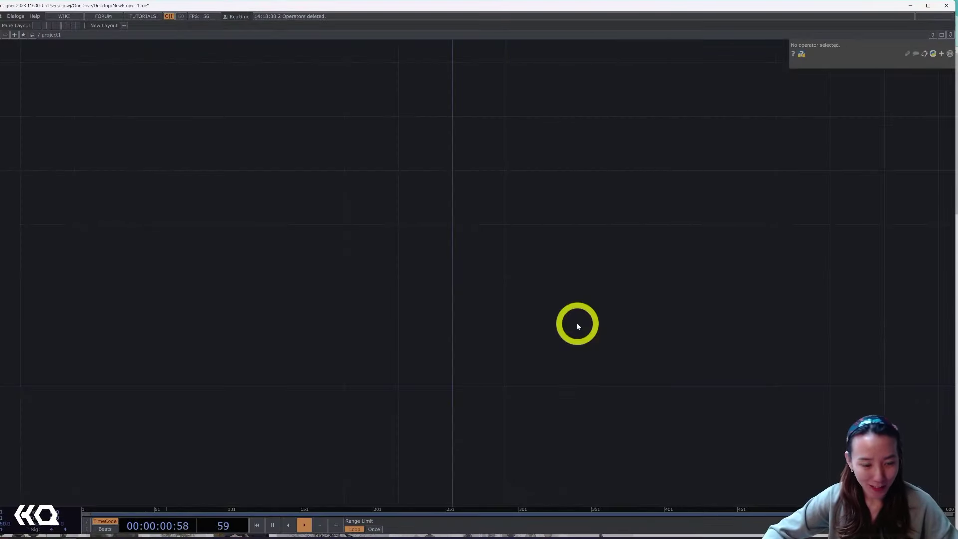
Step: Add a Circle SOP with 10 divisions and a vertical radius of 0.83
key("Tab")
type("ci")
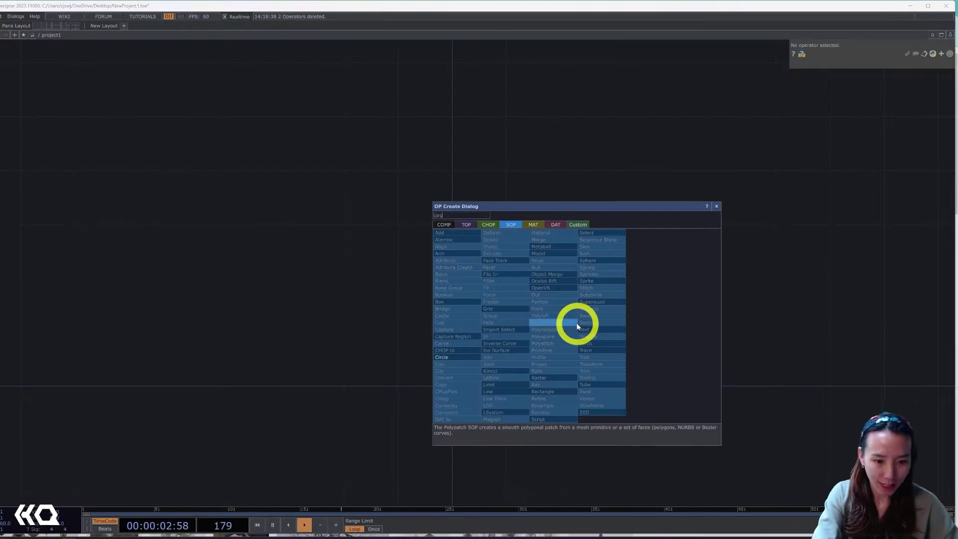
type("rc")
left_click(443, 357)
left_click(477, 242)
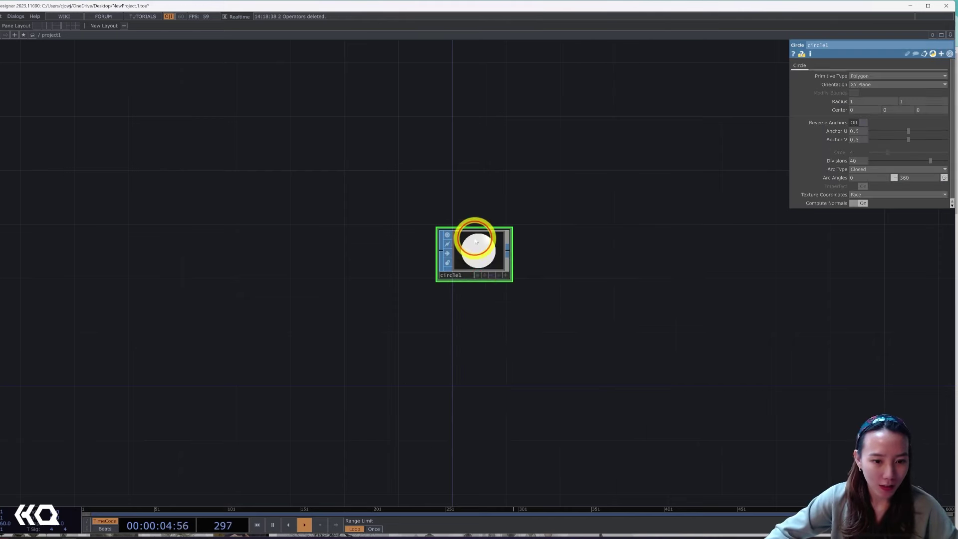
key("h")
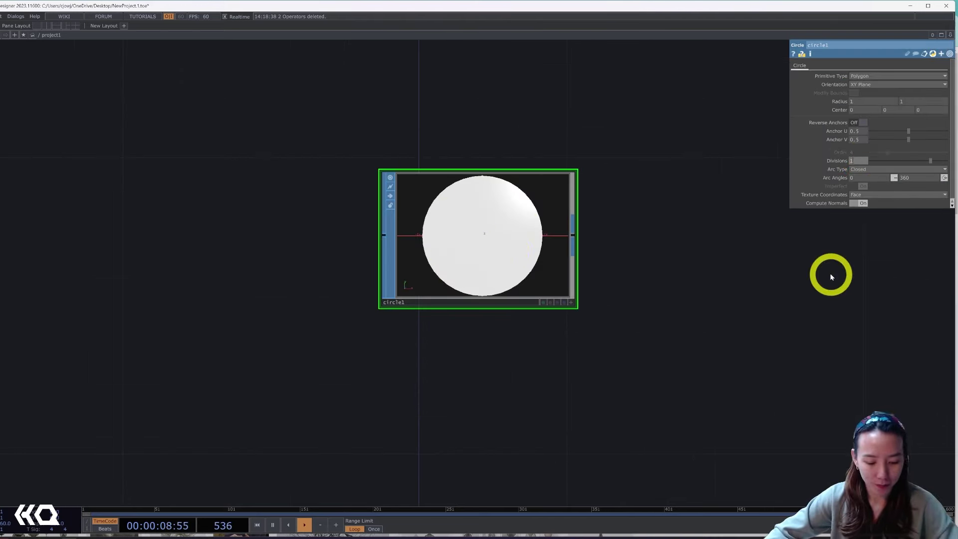
type("0")
key("Return")
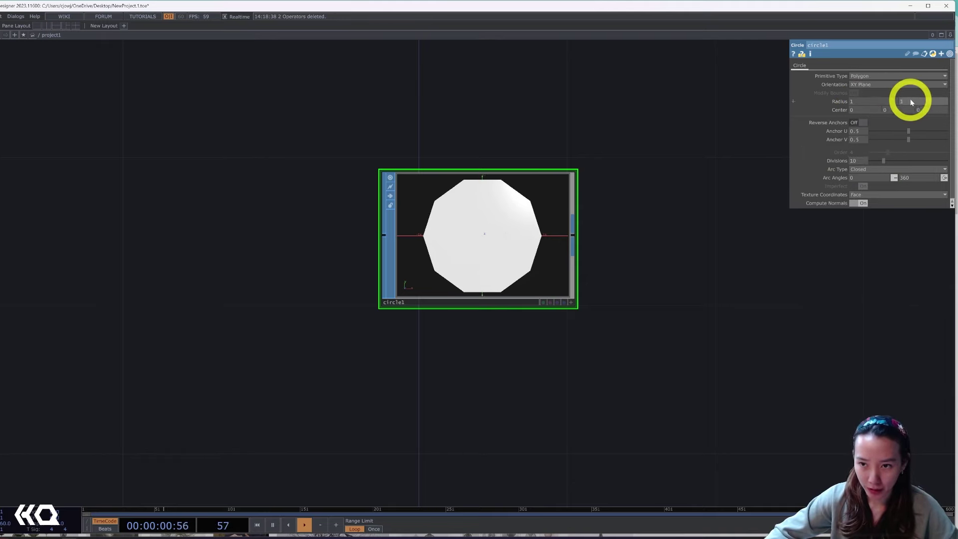
type("0.")
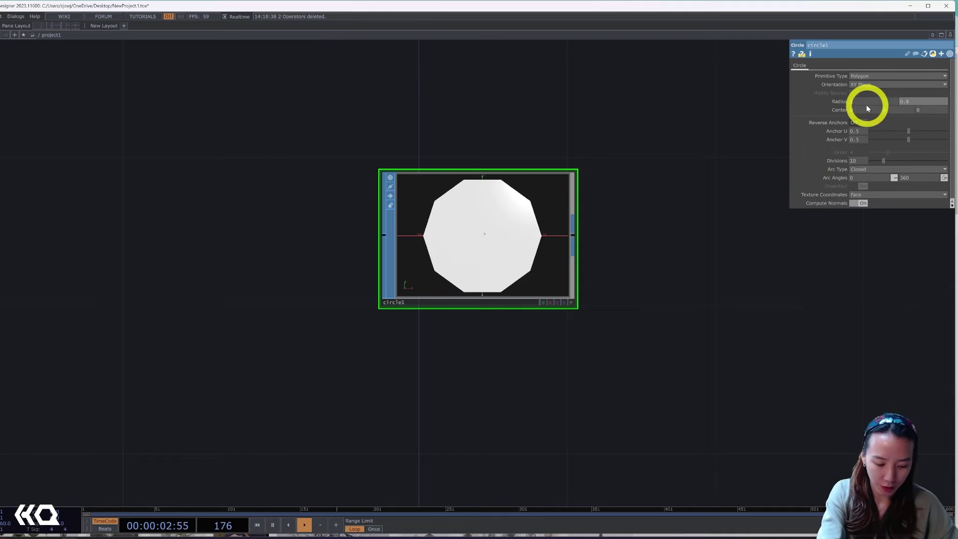
type("83")
key("Return")
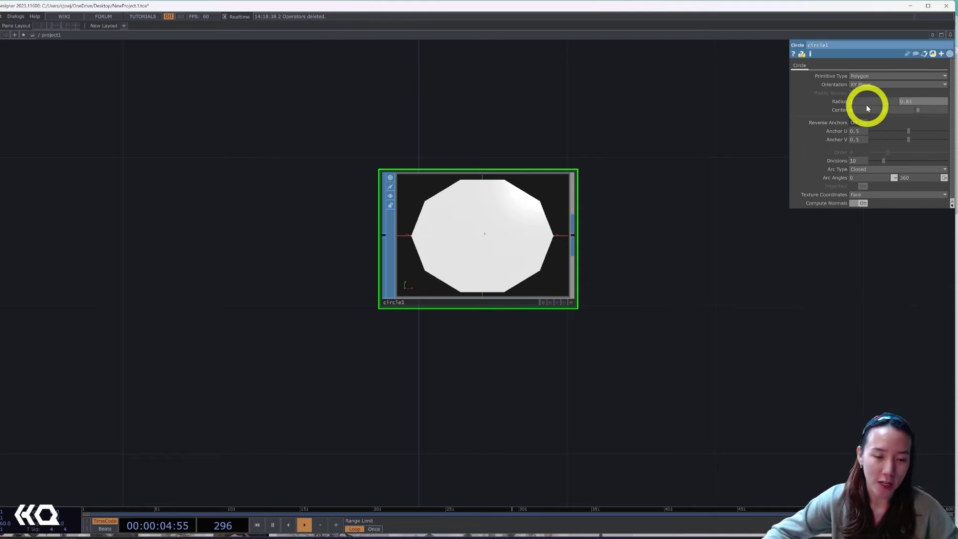
Step: Append a Transform SOP whose Rotate Z uses absTime.frame so the circle spins
left_click_drag(604, 314, 512, 325)
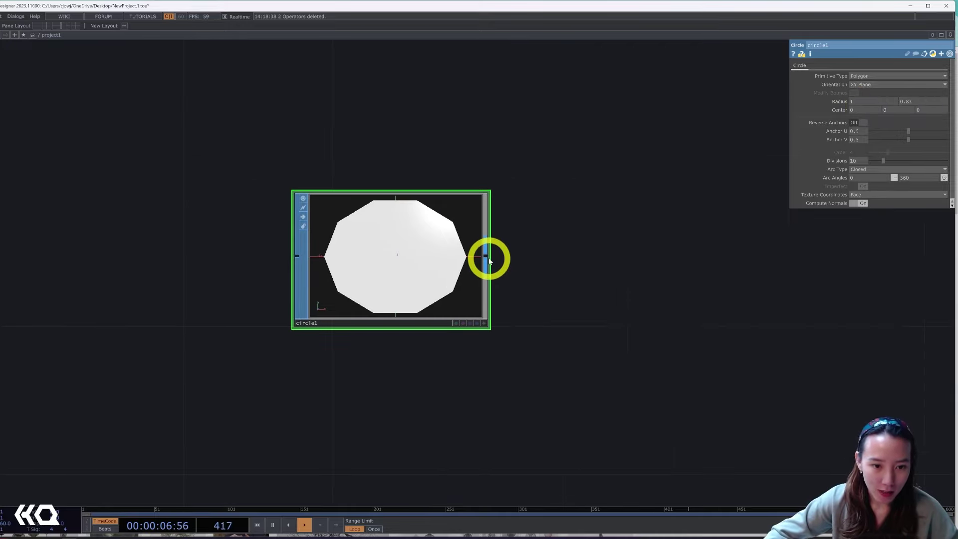
right_click(490, 258)
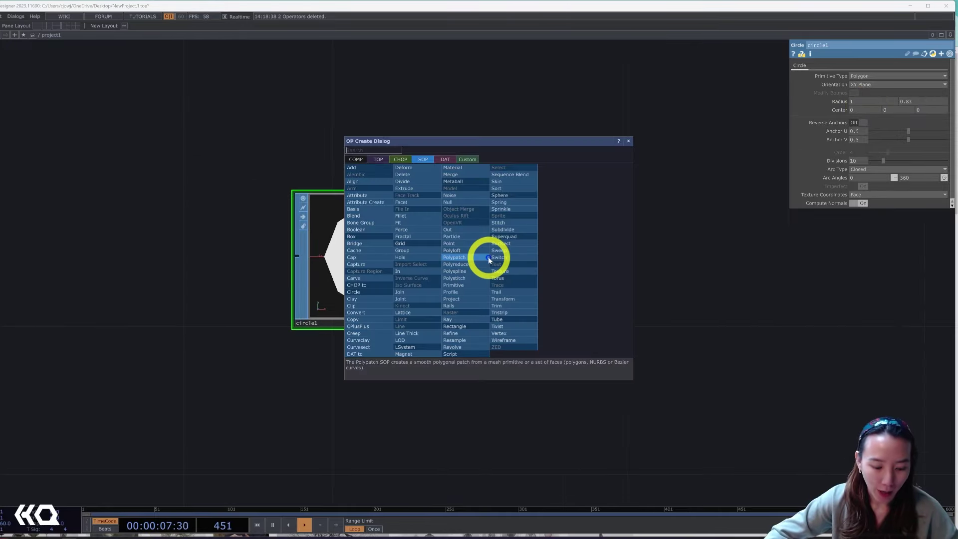
left_click(504, 300)
left_click(664, 270)
left_click_drag(612, 379, 494, 377)
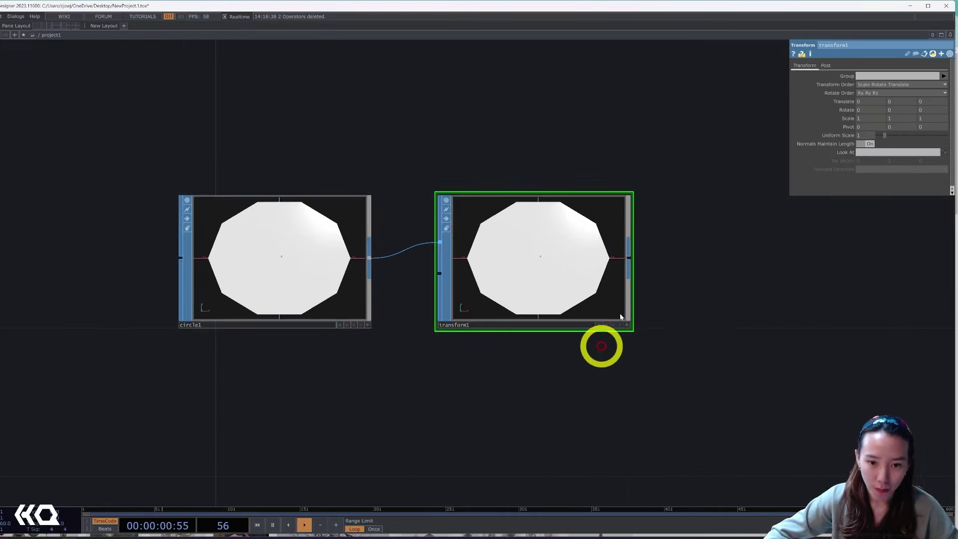
left_click(846, 110)
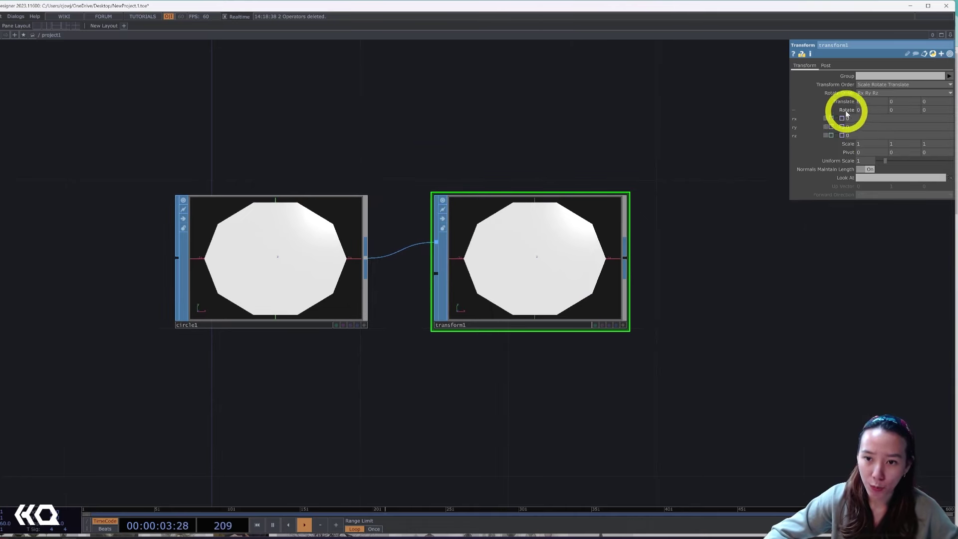
left_click(834, 137)
type("absT")
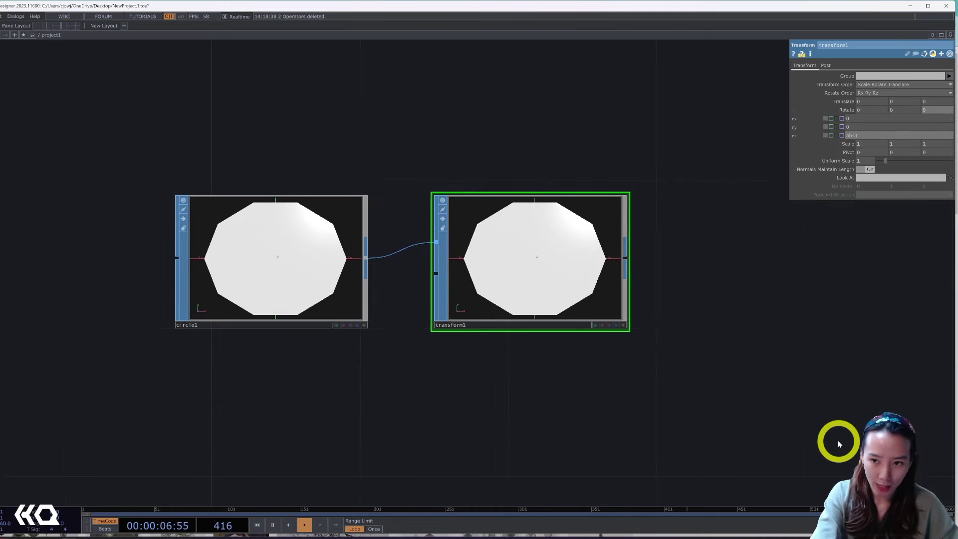
type("ime.frame")
key("Return")
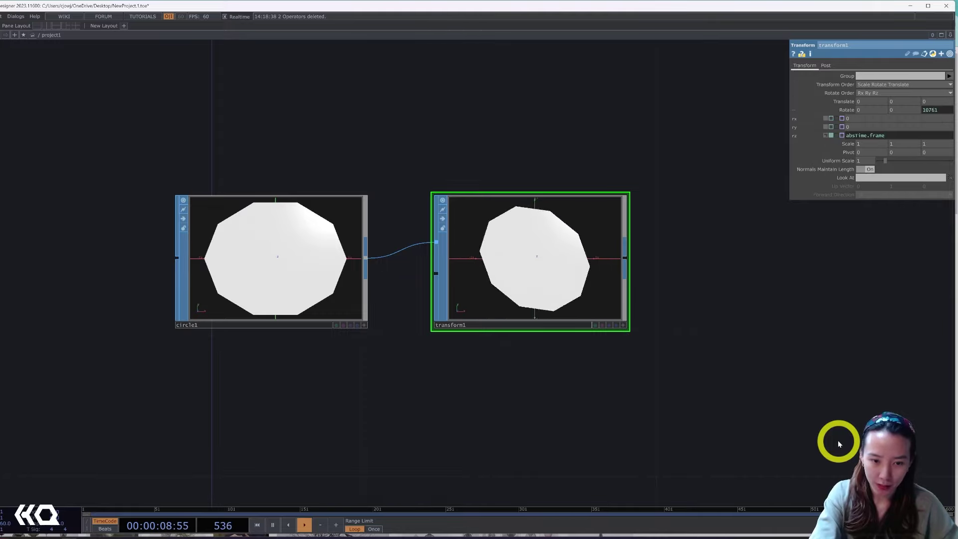
left_click_drag(838, 441, 700, 387)
left_click_drag(573, 278, 568, 174)
Step: Add a Tube SOP and display it as a wireframe
key("Tab")
type("tu")
left_click(619, 348)
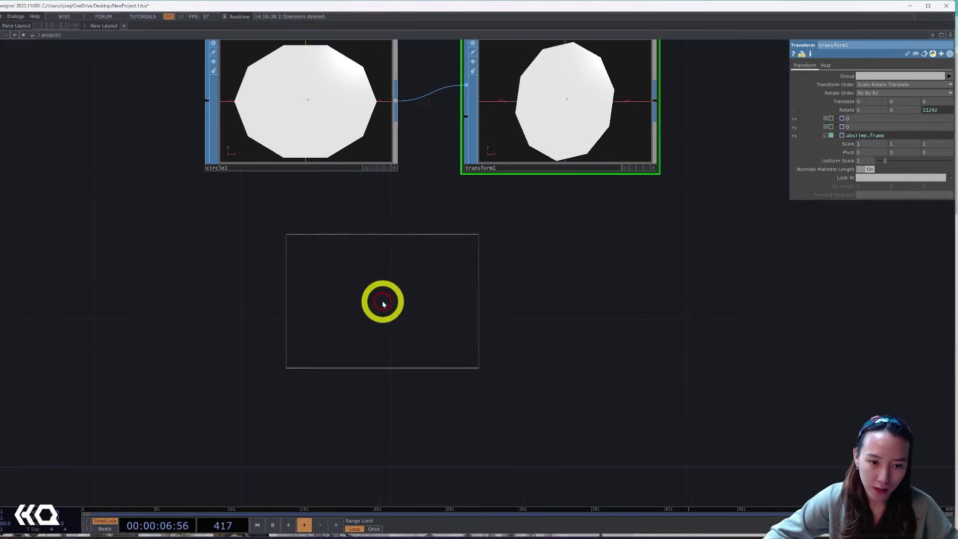
left_click(364, 352)
key("shift+h")
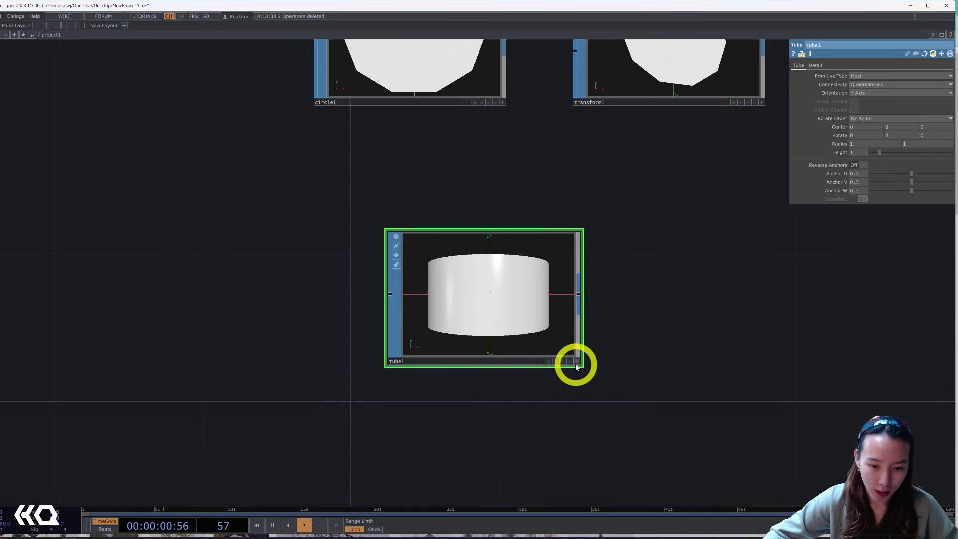
left_click(578, 362)
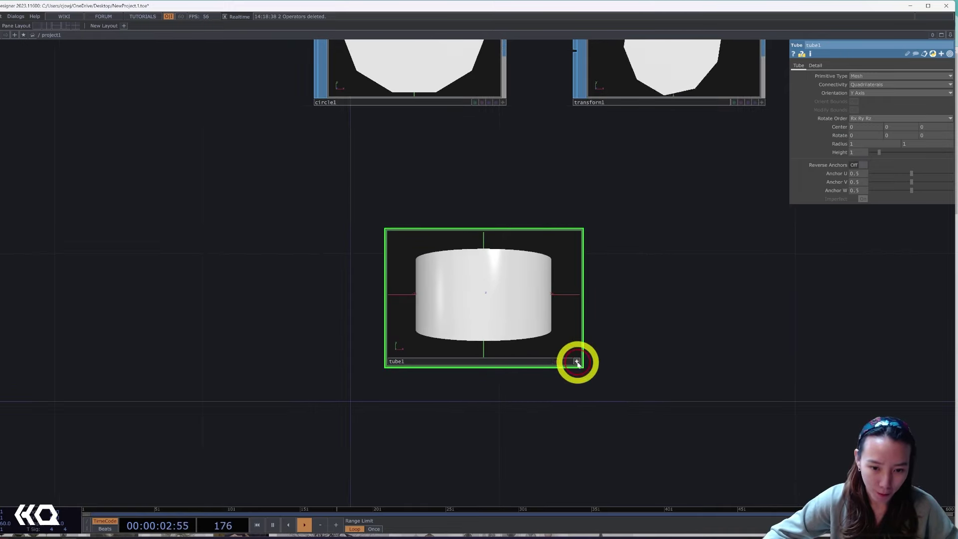
key("w")
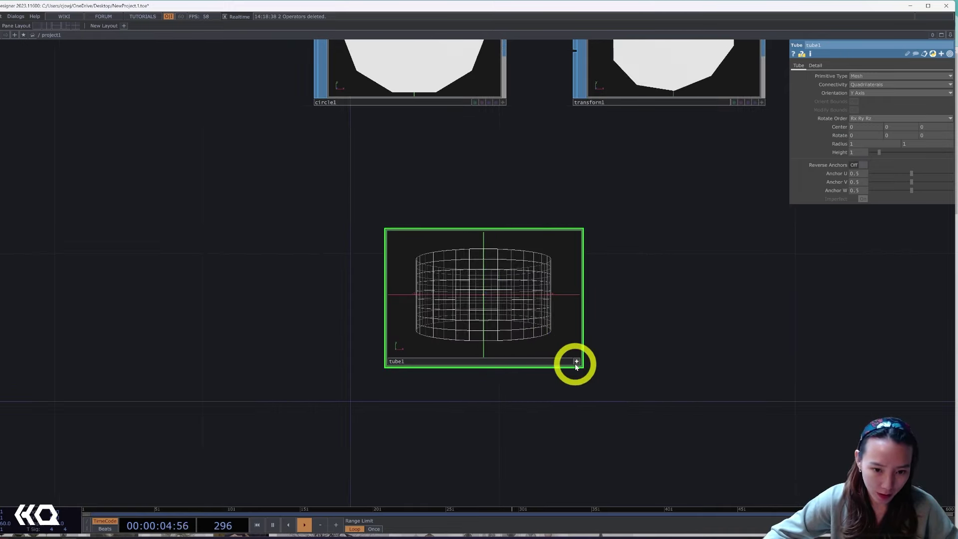
left_click(578, 362)
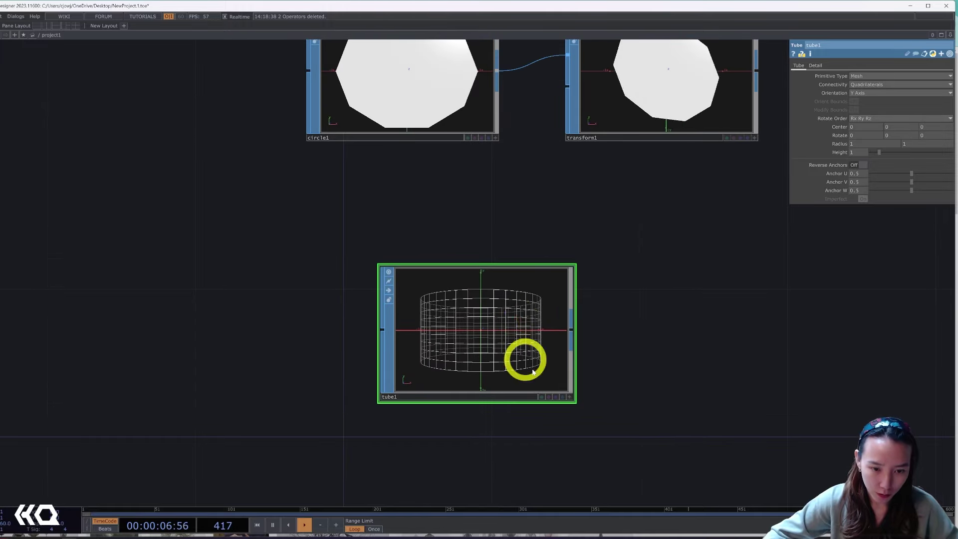
Step: Shape tube1 into a cone with radii 0.1 and 16 and height 30
left_click(864, 77)
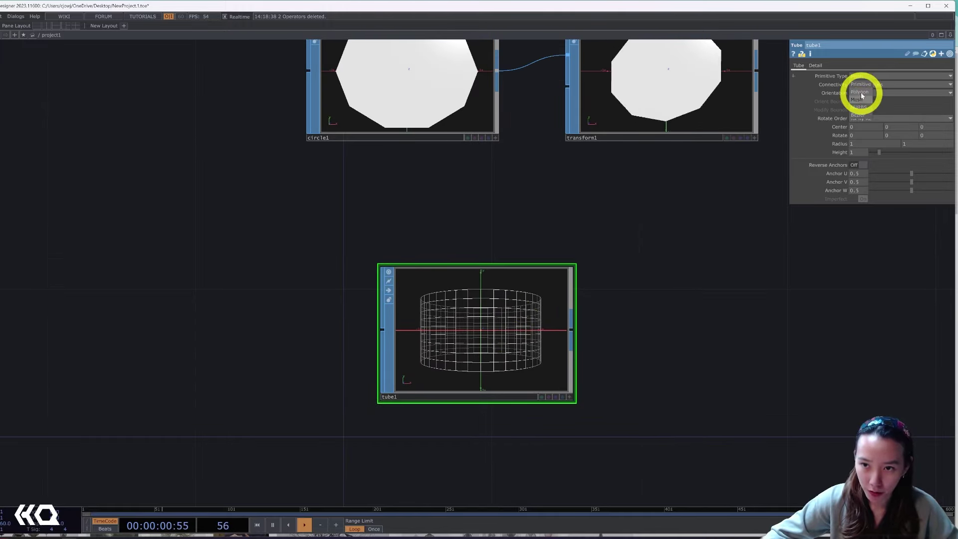
left_click(856, 144)
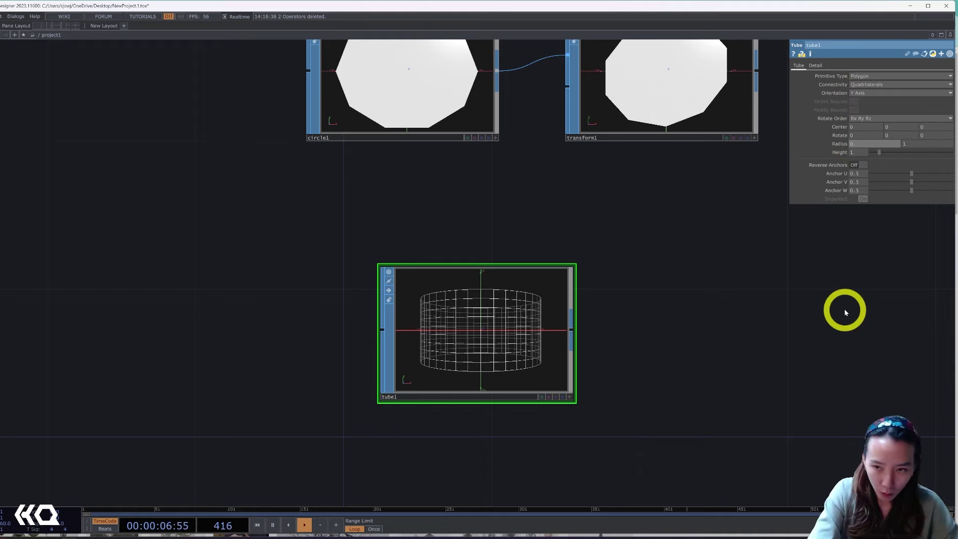
left_click(907, 145)
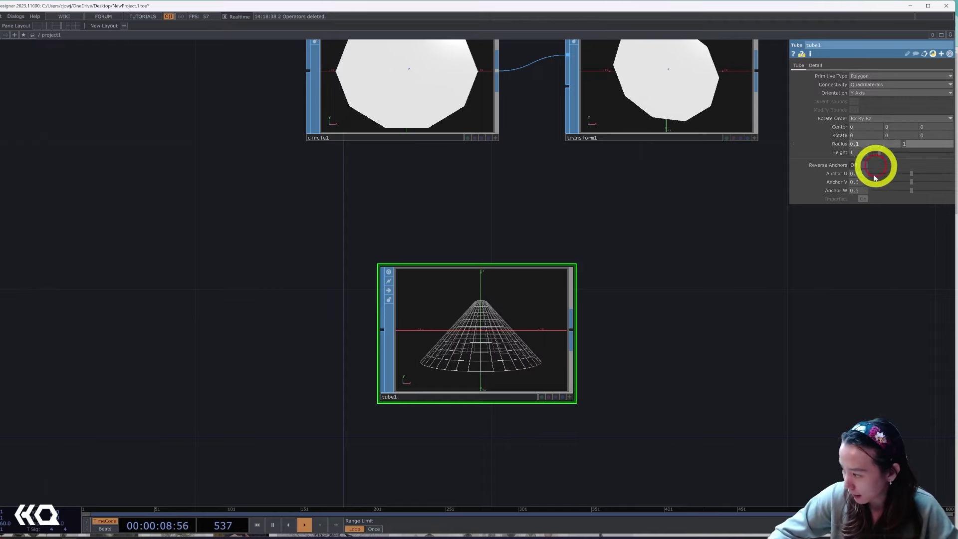
type("16")
key("Return")
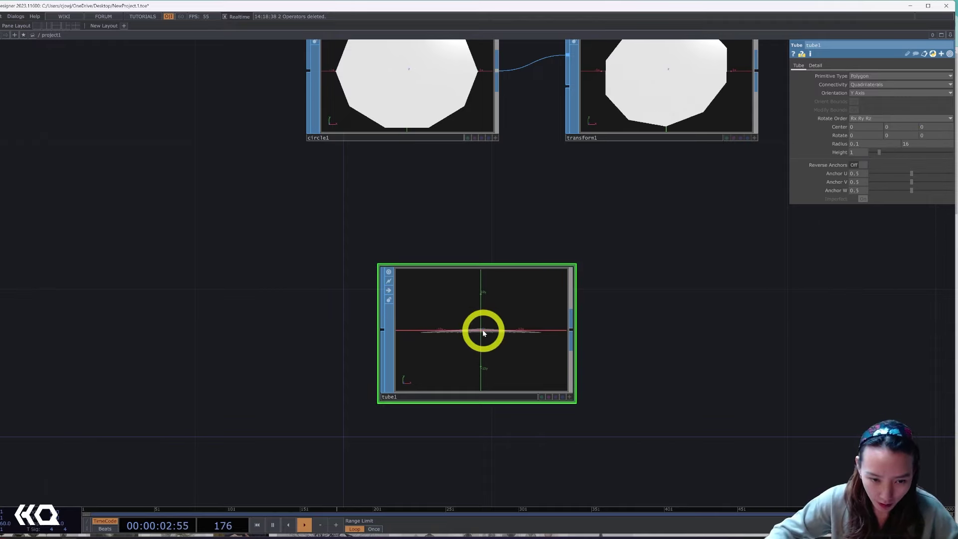
left_click(570, 398)
mouse_move(471, 317)
left_mouse_down()
mouse_move(468, 331)
mouse_move(480, 327)
left_mouse_up()
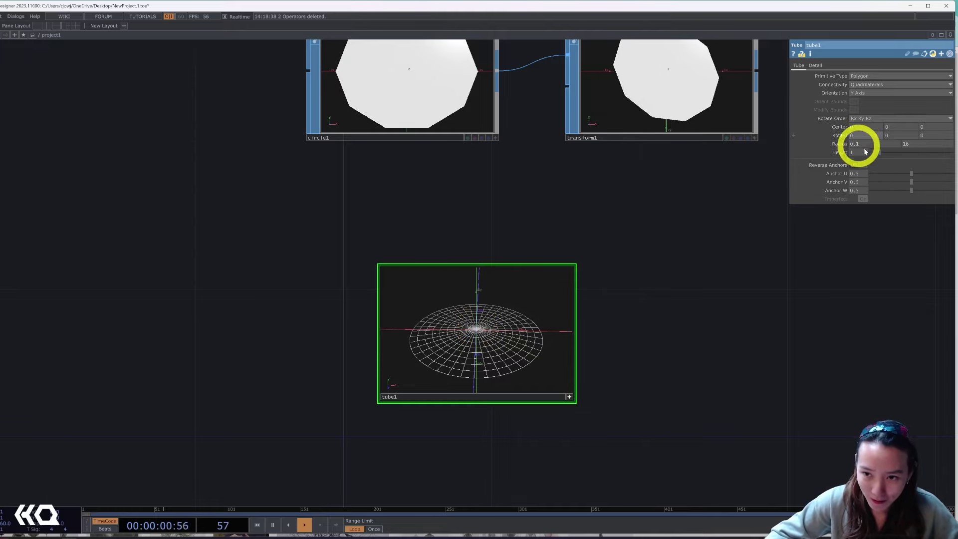
left_click_drag(880, 154, 952, 151)
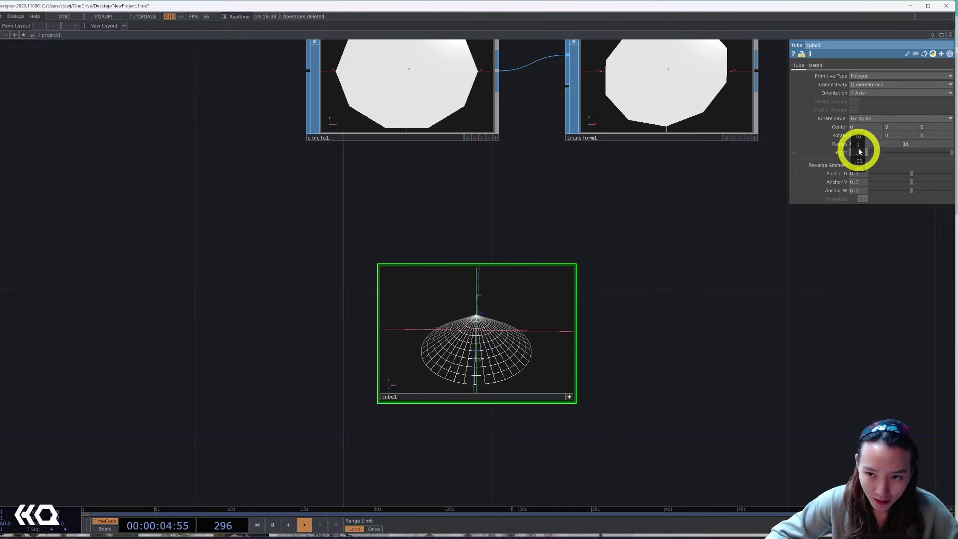
mouse_move(860, 141)
middle_mouse_down()
mouse_move(884, 135)
mouse_move(871, 145)
middle_mouse_up()
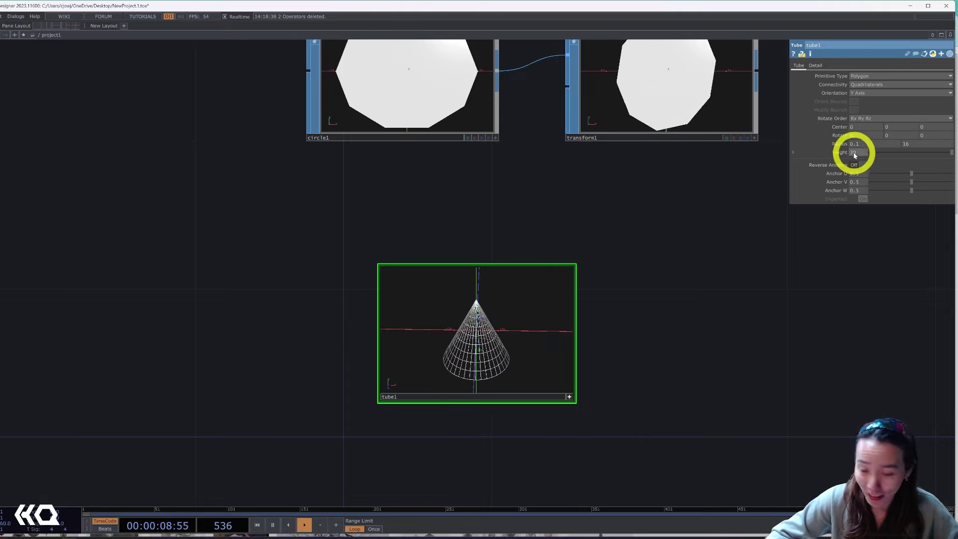
left_click(892, 144)
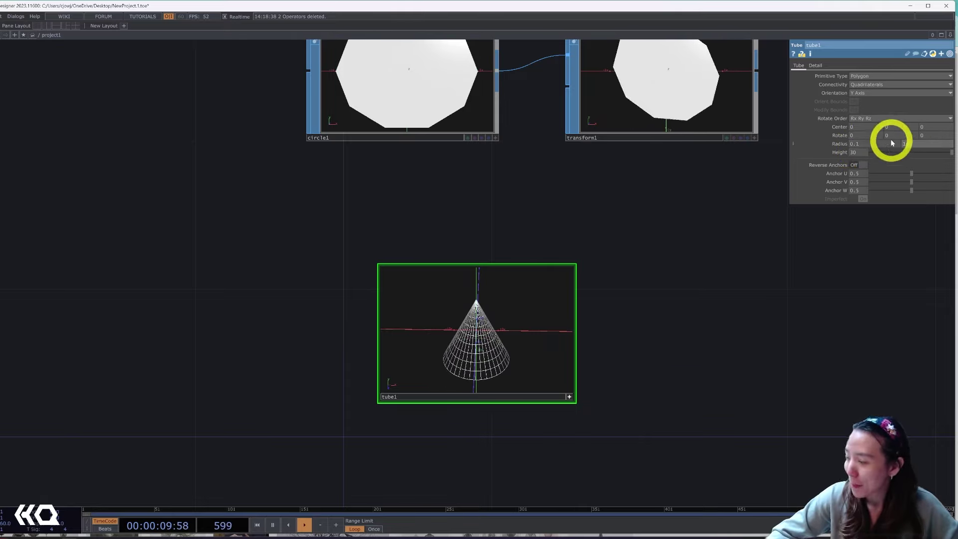
left_click(854, 154)
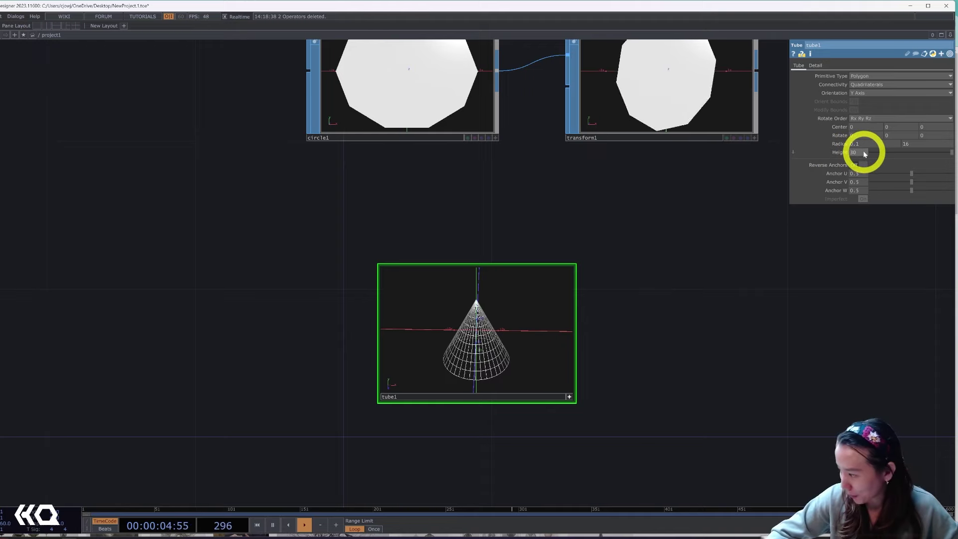
Step: Set tube1's detail to 22 rows and 35 columns
left_click(815, 65)
left_click(867, 81)
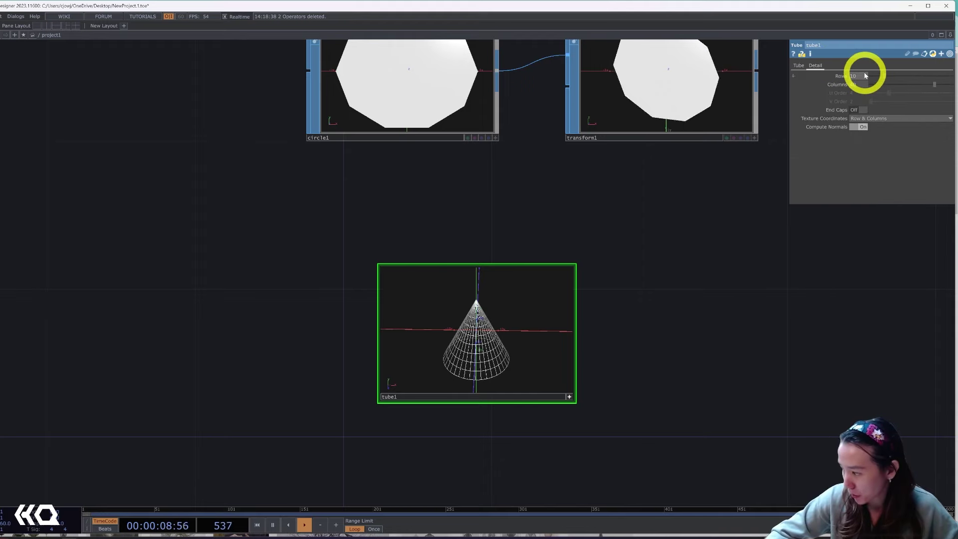
type("22")
left_click(818, 174)
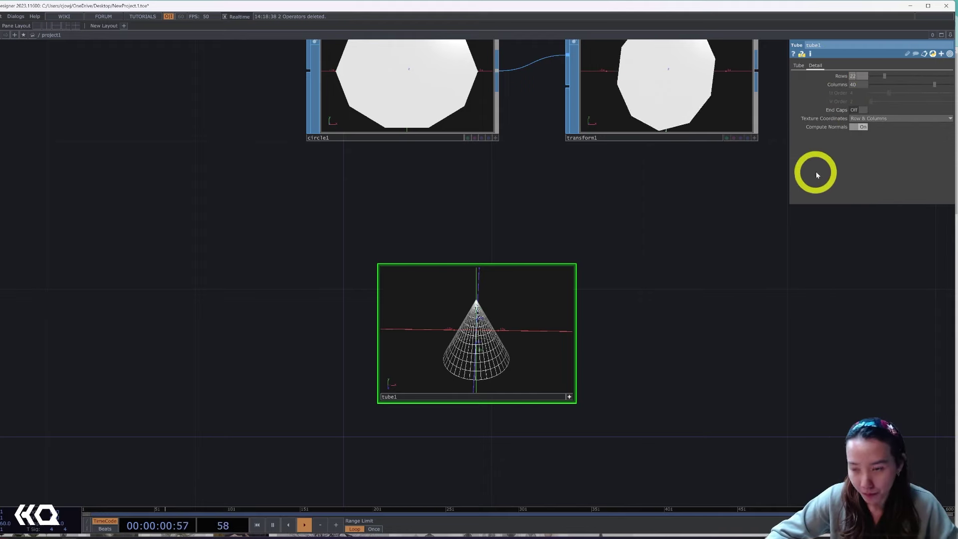
left_click(858, 85)
type("35")
left_click(740, 296)
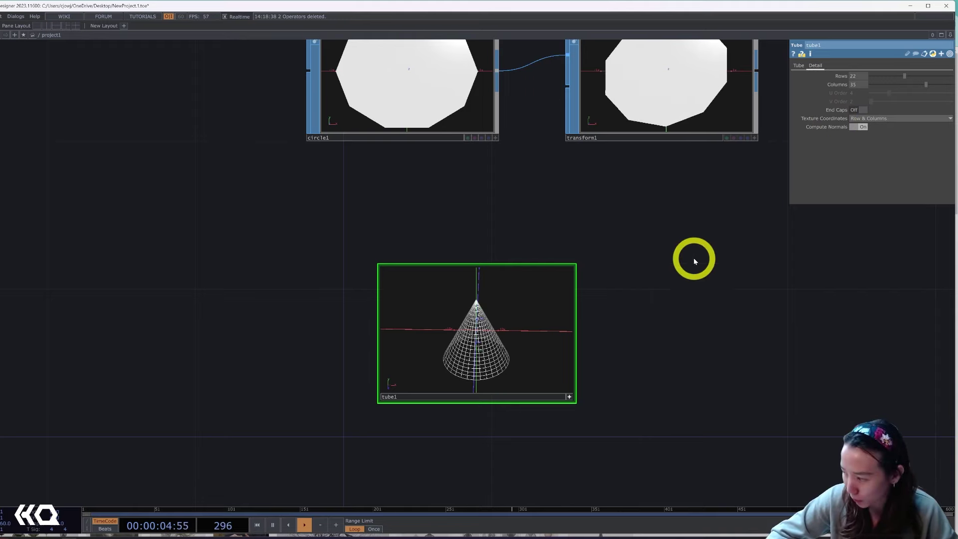
Step: Append a Twist SOP after tube1 with strength 5 and orbit the curled cone
left_click(569, 398)
left_click_drag(492, 346, 418, 309)
left_click(499, 298)
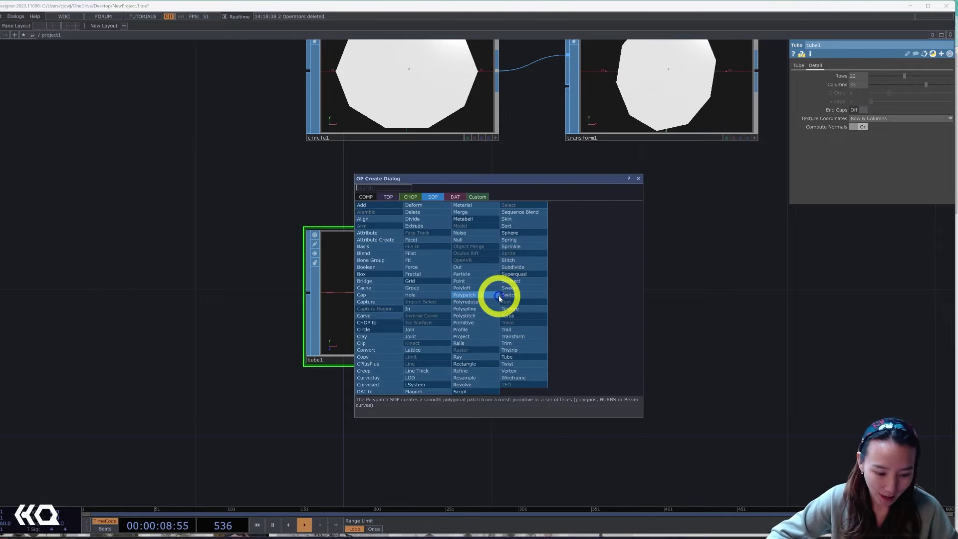
left_click(510, 358)
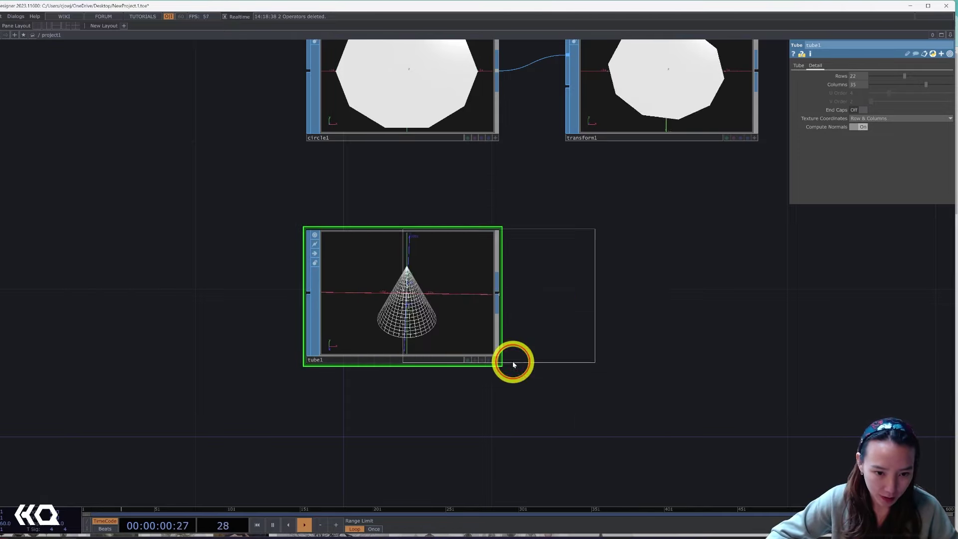
left_click(675, 316)
left_click(688, 354)
left_click(687, 355)
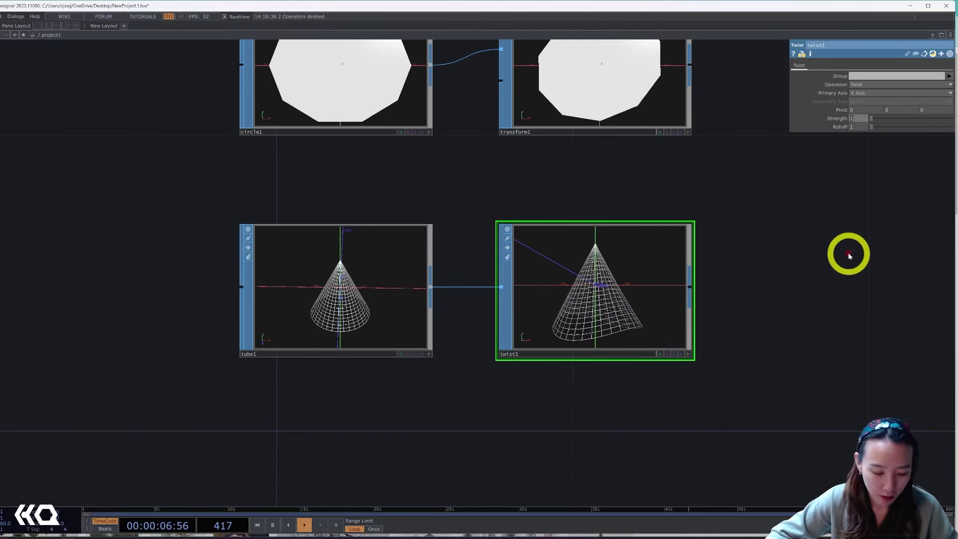
type("5")
key("Return")
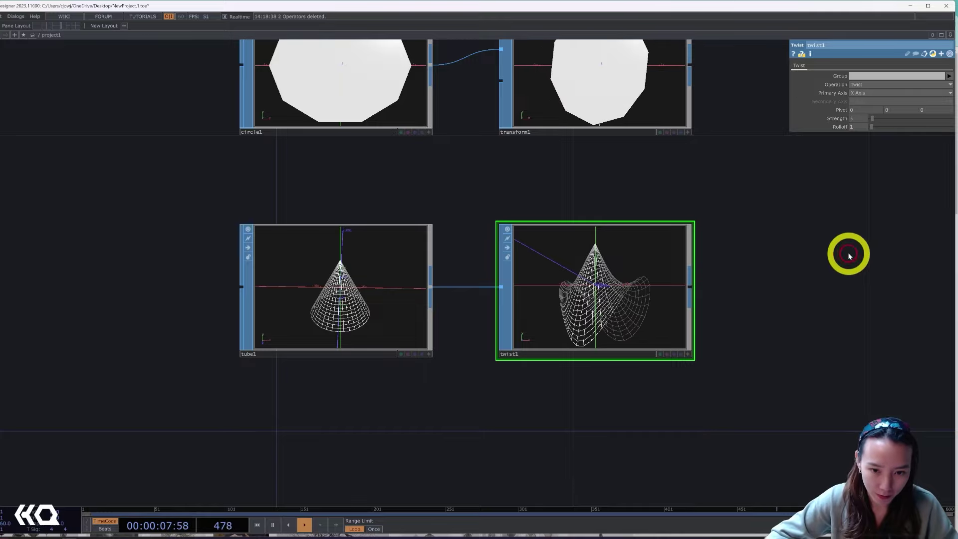
left_click(690, 356)
left_click_drag(687, 354, 642, 316)
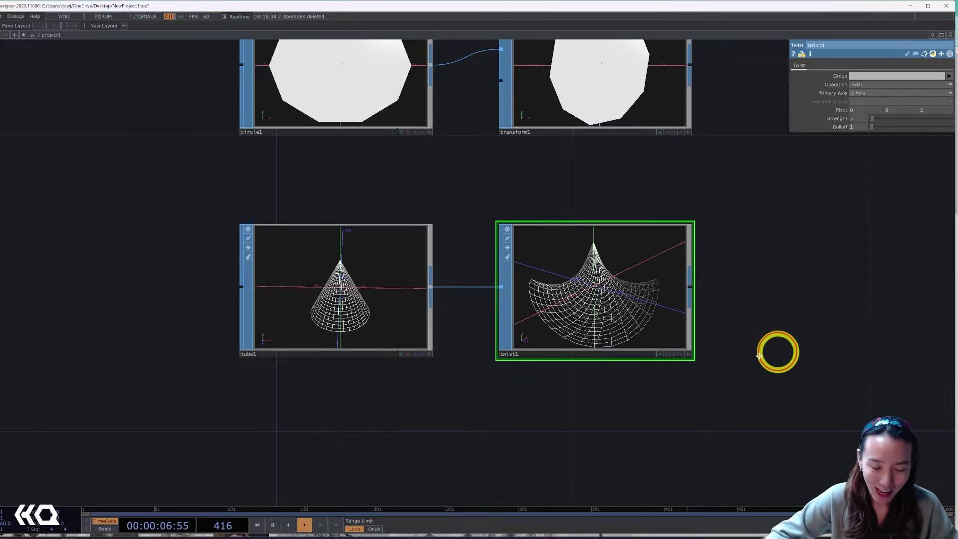
Step: Add a Copy SOP fed by transform1 and twist1
scroll(663, 357, "down", 6)
double_click(631, 307)
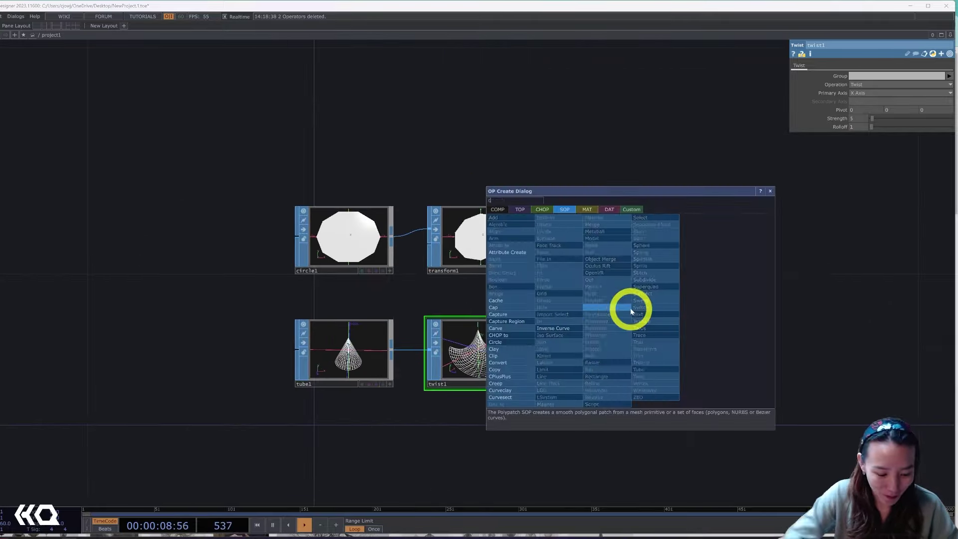
type("copy")
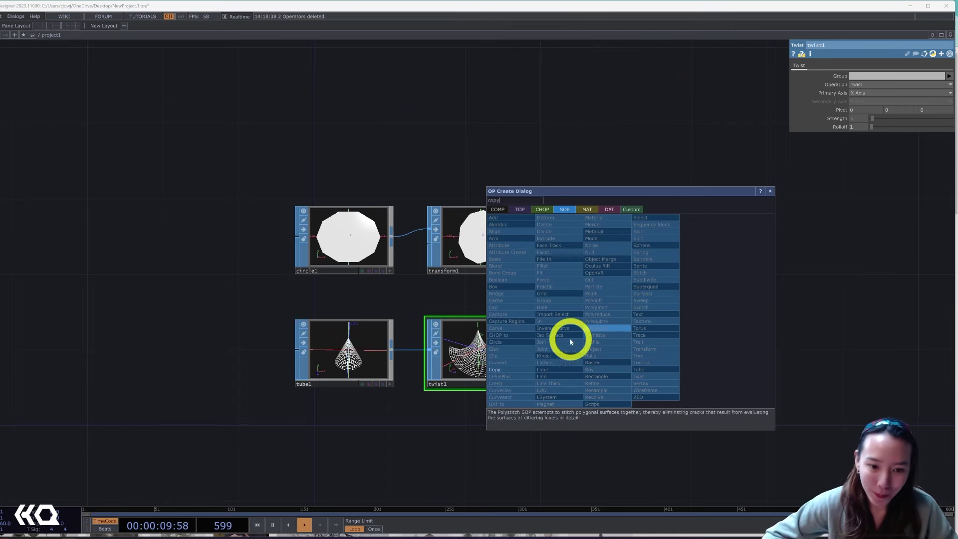
left_click(519, 374)
left_click(691, 286)
left_click_drag(691, 286, 650, 310)
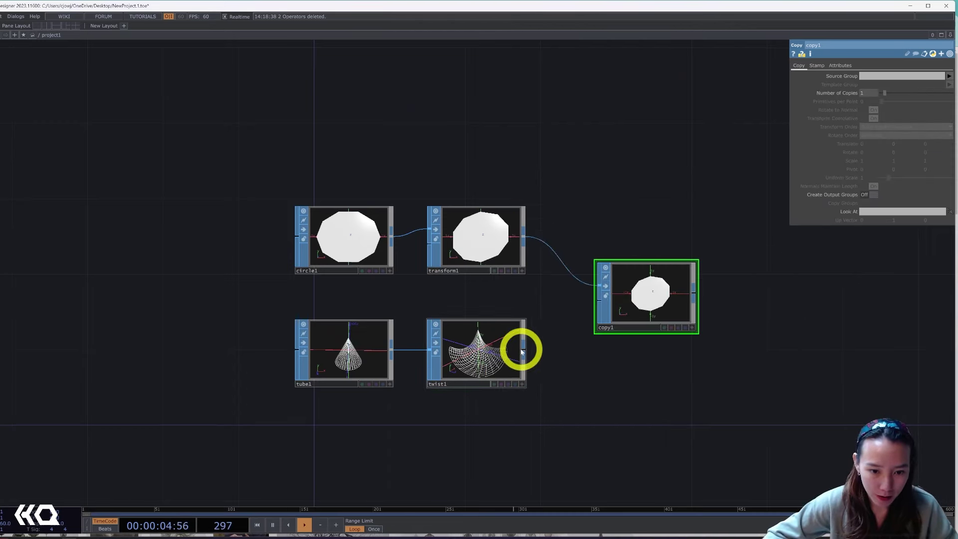
left_click_drag(522, 353, 601, 301)
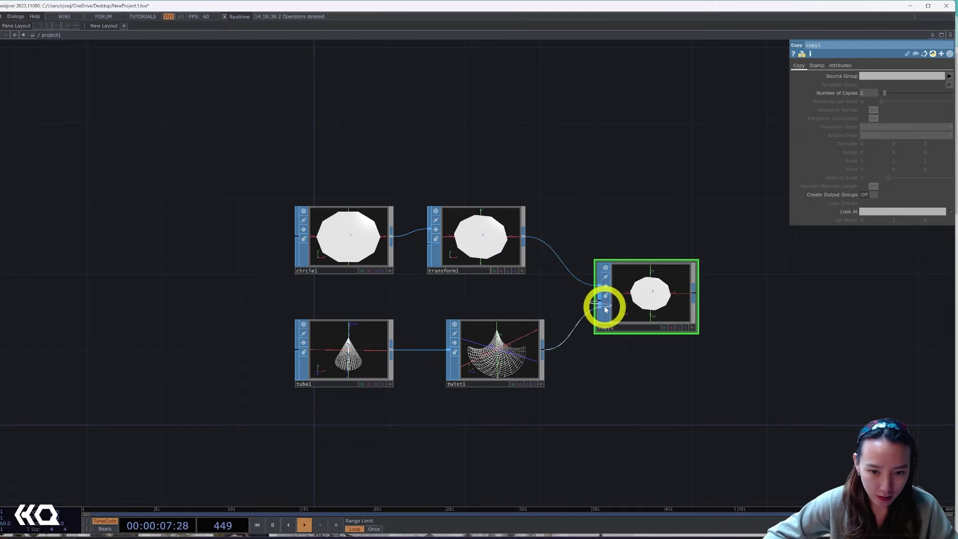
Step: Inspect the ring-covered copy1 result by zooming and rotating its viewer
left_click(692, 328)
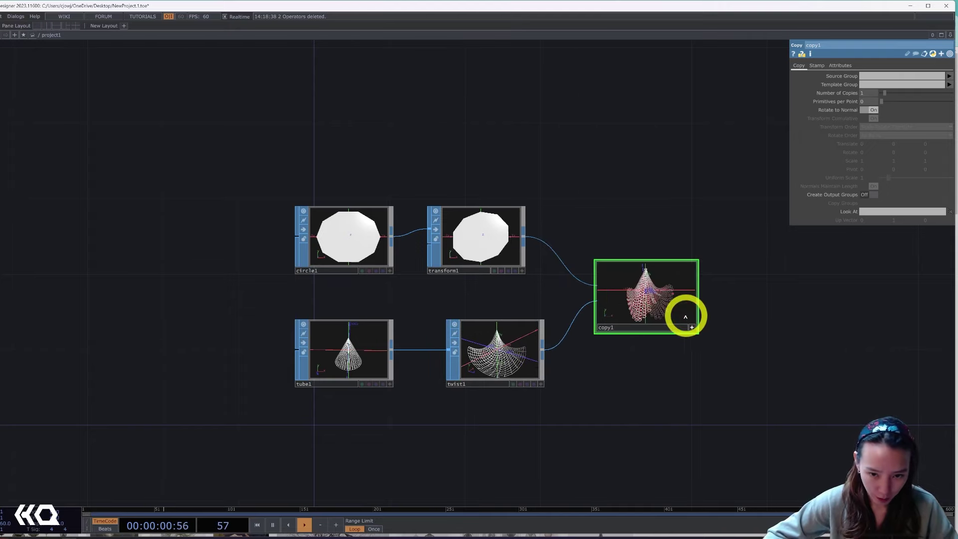
scroll(696, 317, "up", 5)
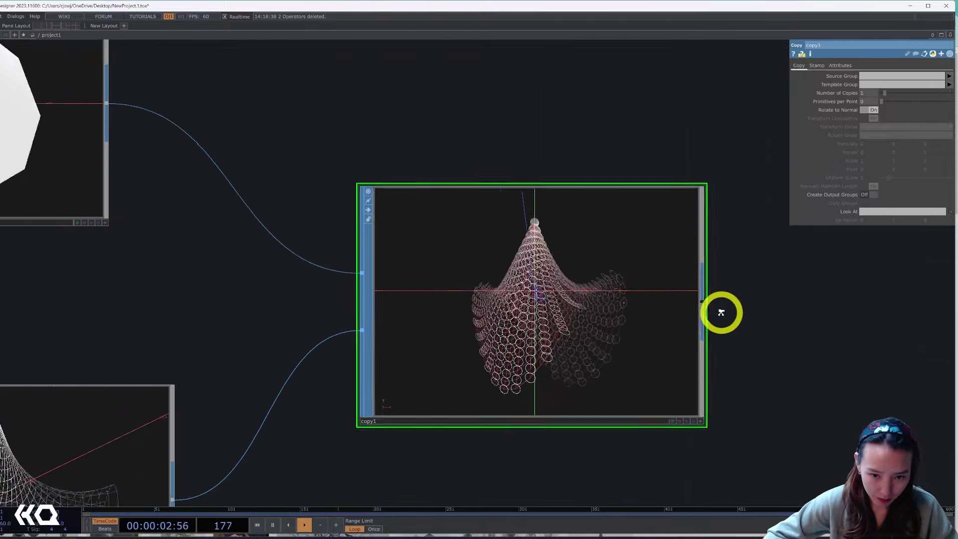
scroll(720, 311, "down", 5)
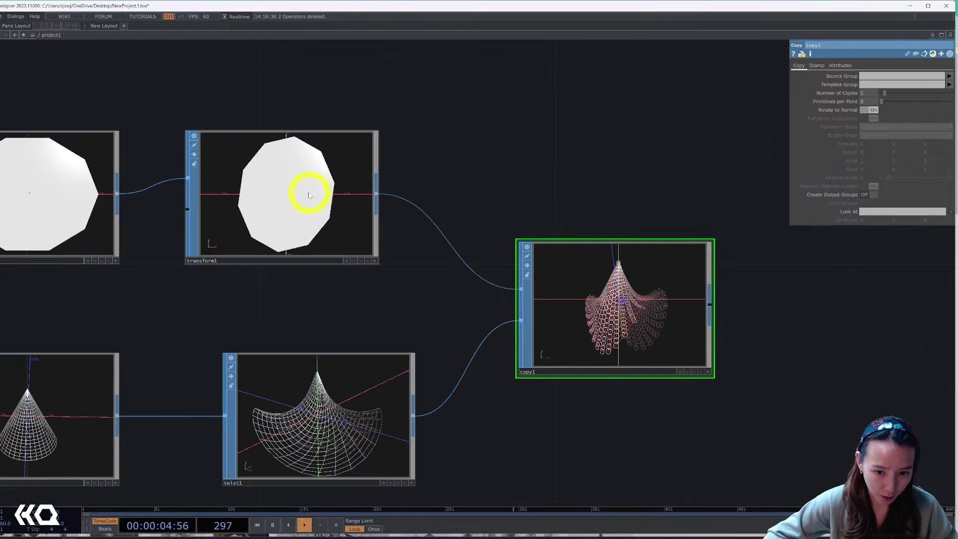
scroll(327, 444, "up", 5)
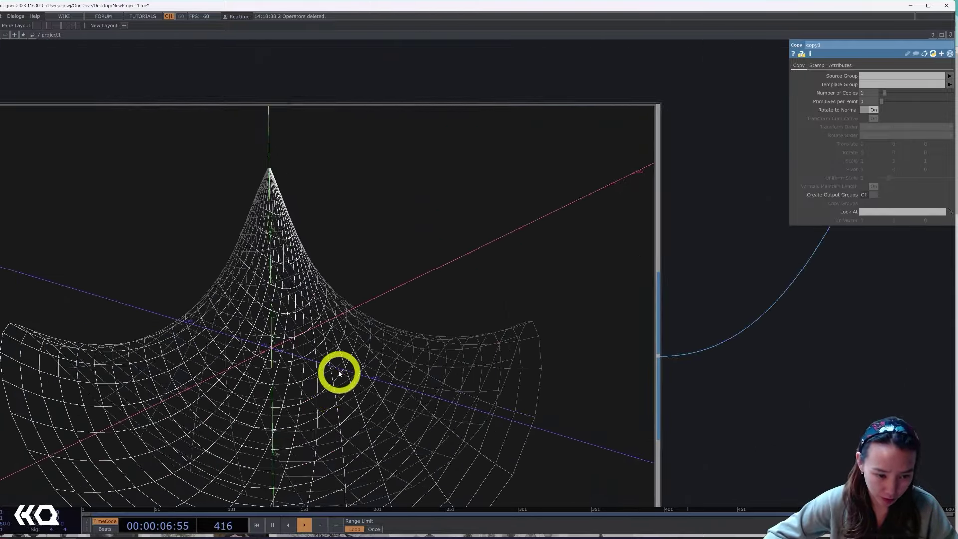
scroll(424, 370, "down", 5)
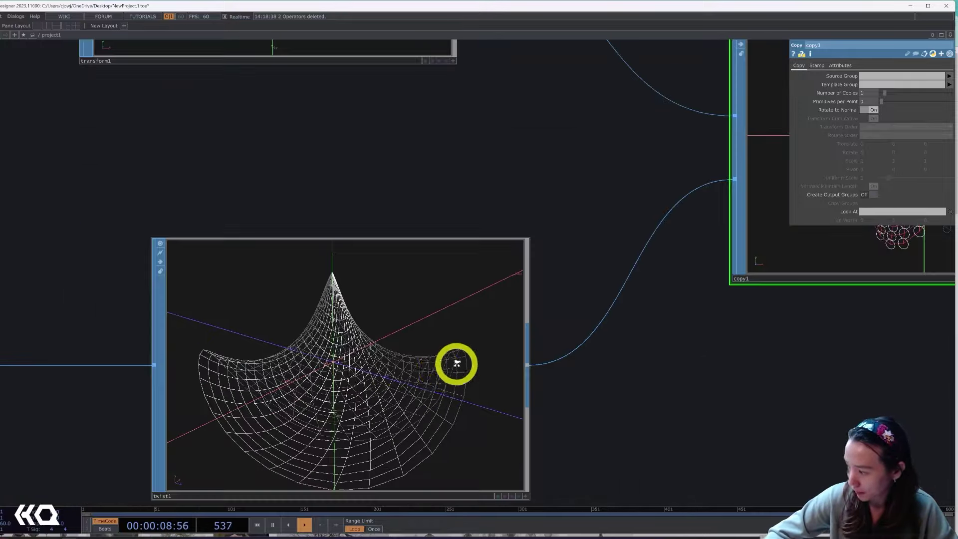
scroll(666, 280, "up", 5)
scroll(666, 281, "up", 2)
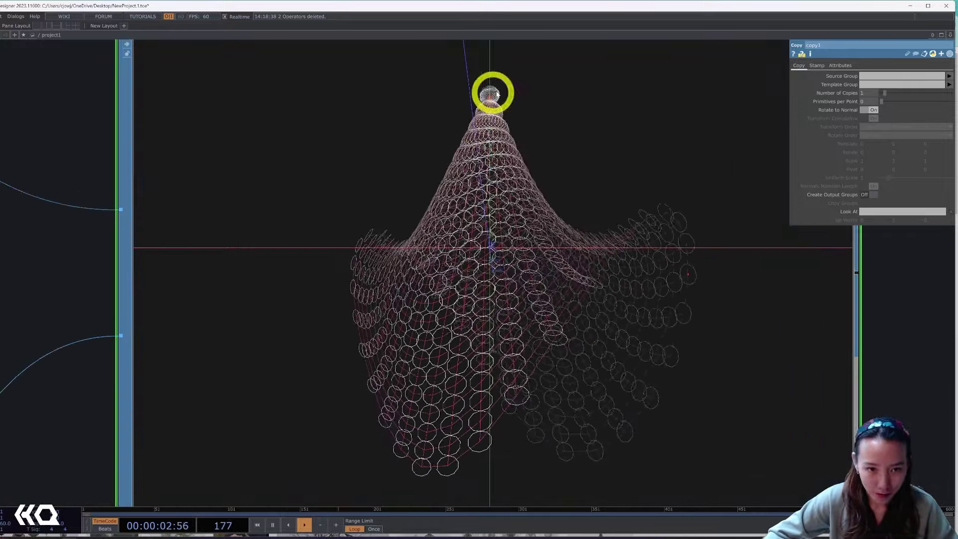
scroll(524, 180, "down", 4)
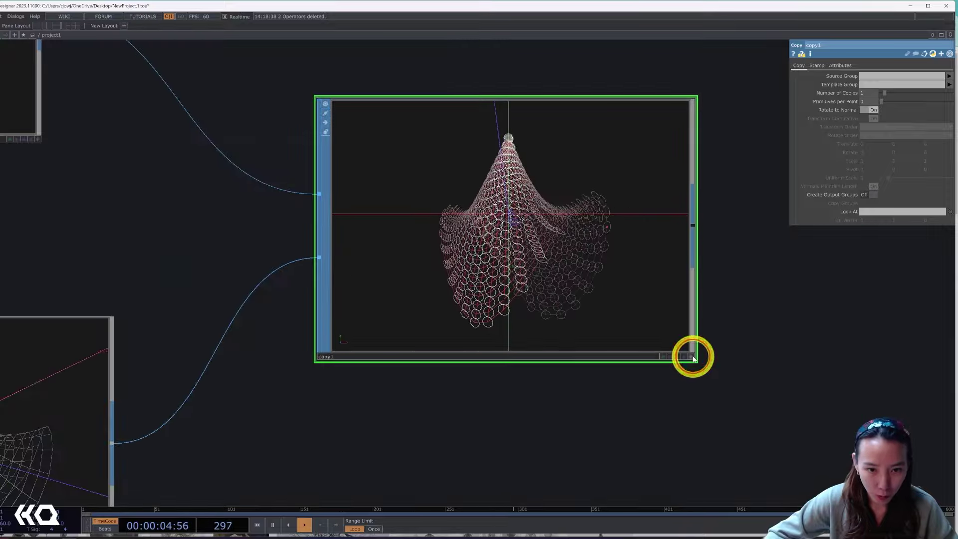
left_click(694, 358)
left_click_drag(522, 170, 531, 228)
scroll(531, 228, "up", 5)
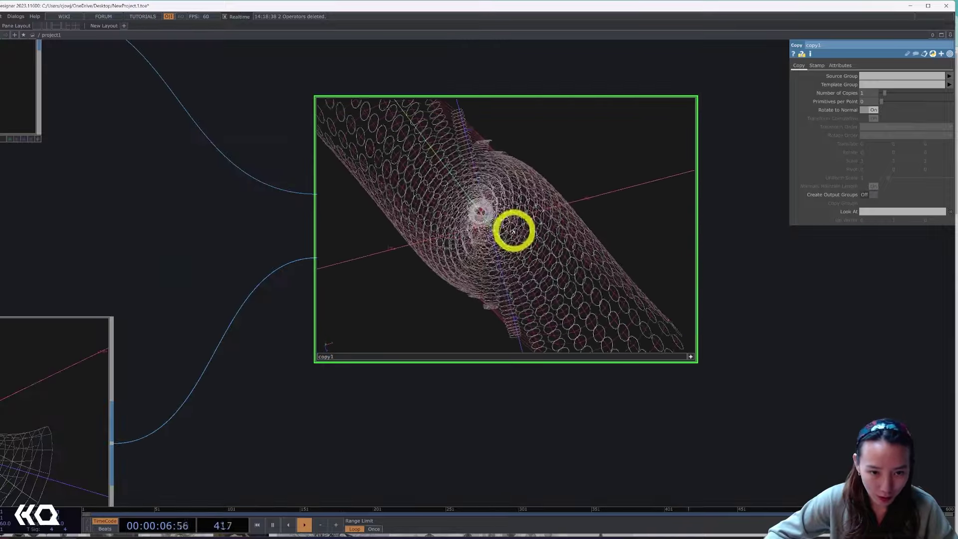
scroll(512, 222, "down", 3)
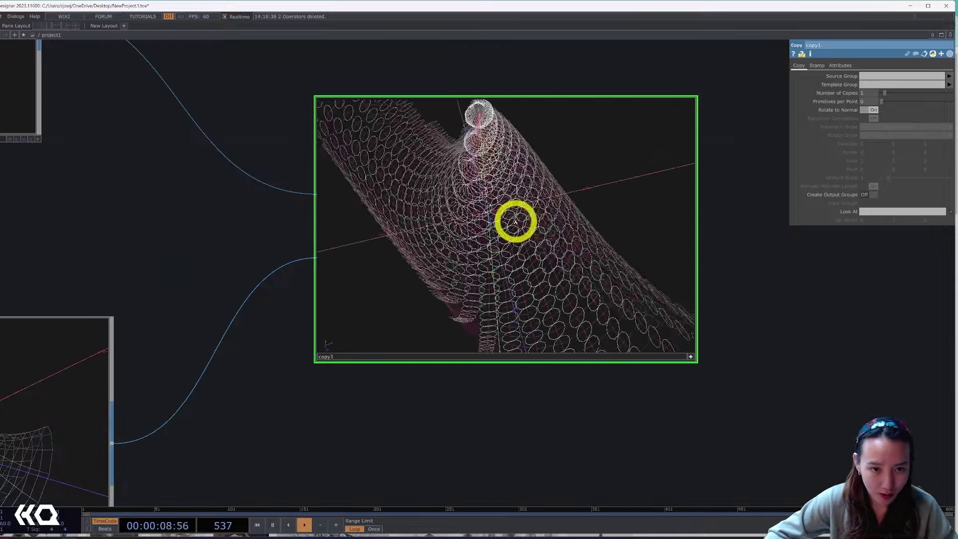
left_click(691, 356)
scroll(691, 356, "down", 6)
scroll(583, 361, "up", 5)
Step: Append a Null SOP after copy1 and rename it basket
right_click(531, 306)
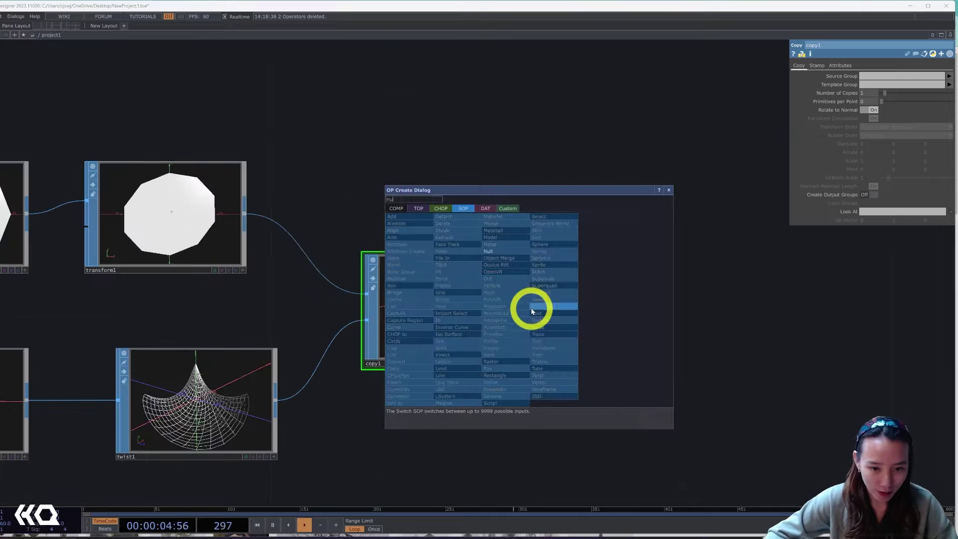
type("nu")
left_click(492, 252)
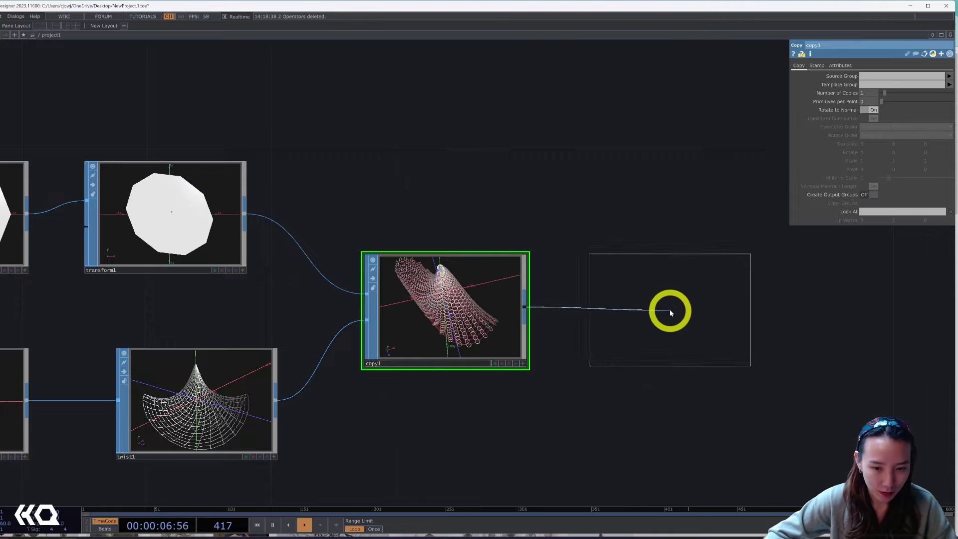
left_click(664, 315)
left_click_drag(644, 404, 529, 343)
left_click_drag(567, 263, 598, 263)
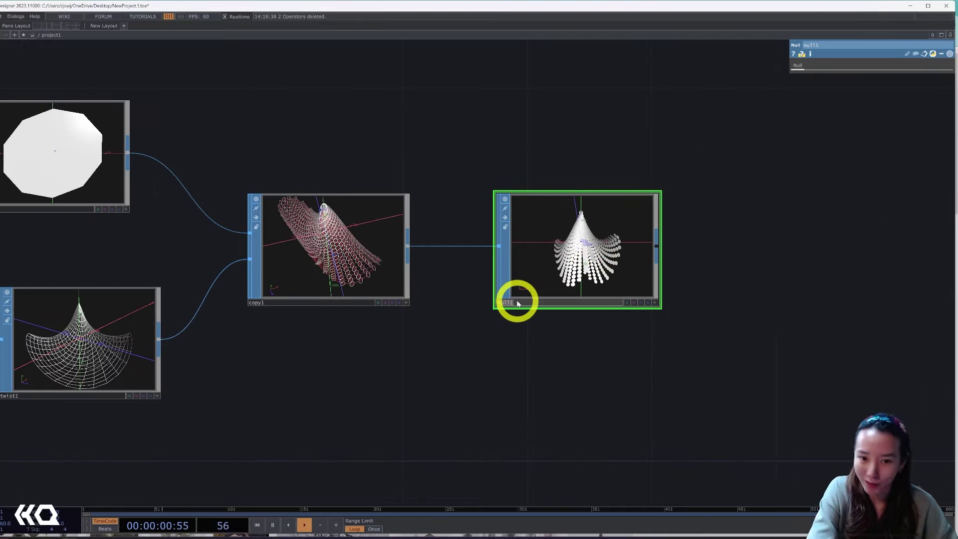
type("basket")
key("Return")
scroll(620, 343, "down", 4)
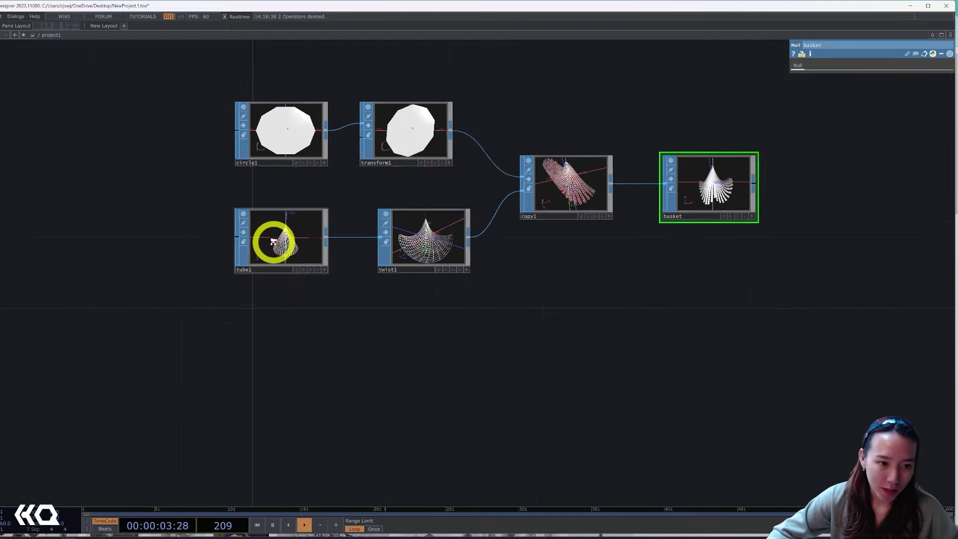
Step: Try tube1 heights of -10 and 0, leaving it back at 30
scroll(274, 237, "up", 3)
left_click(274, 244)
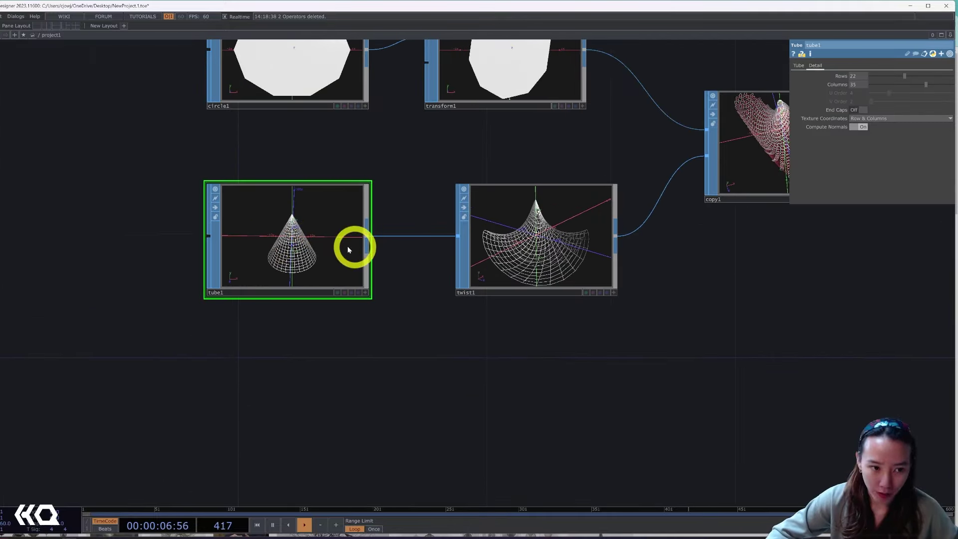
left_click(797, 65)
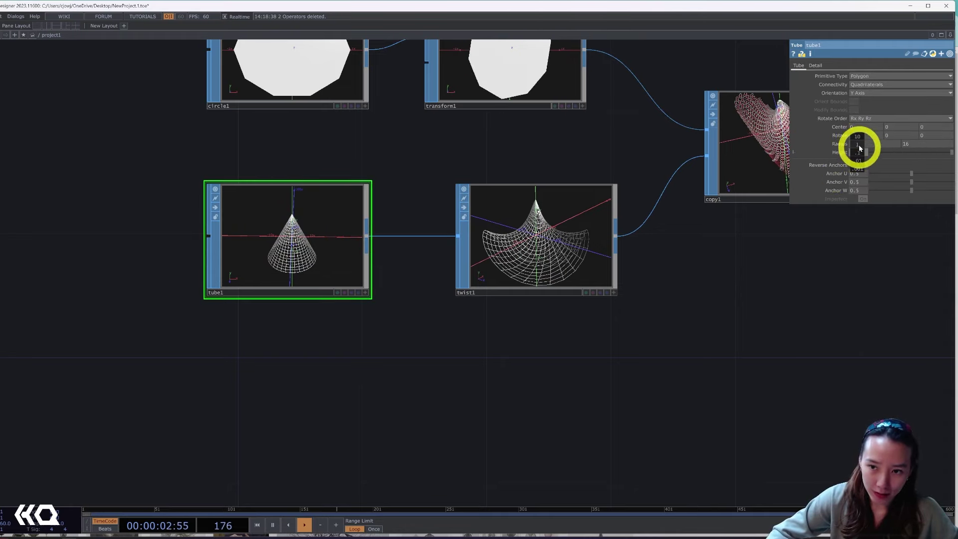
mouse_move(861, 145)
middle_mouse_down()
mouse_move(708, 154)
mouse_move(905, 141)
mouse_move(690, 139)
mouse_move(873, 149)
mouse_move(785, 146)
mouse_move(847, 139)
middle_mouse_up()
key("h")
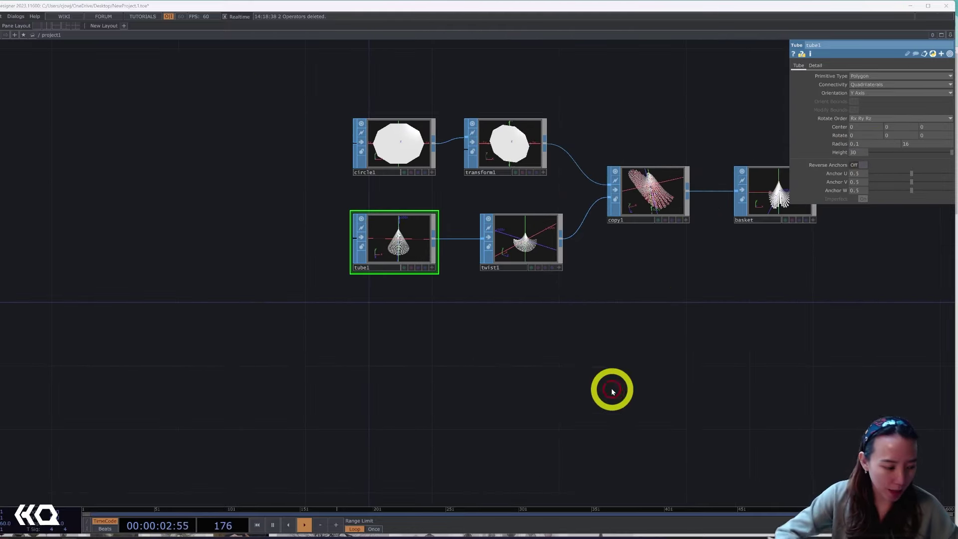
key("Tab")
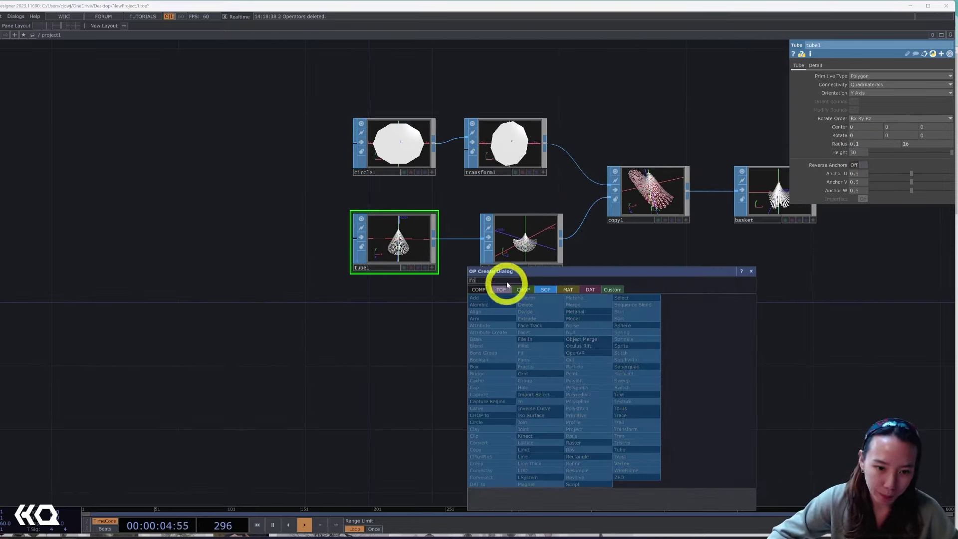
Step: Add an LFO CHOP set to a Gaussian wave at frequency 0.05
left_click(524, 291)
type("lfo")
left_click(579, 465)
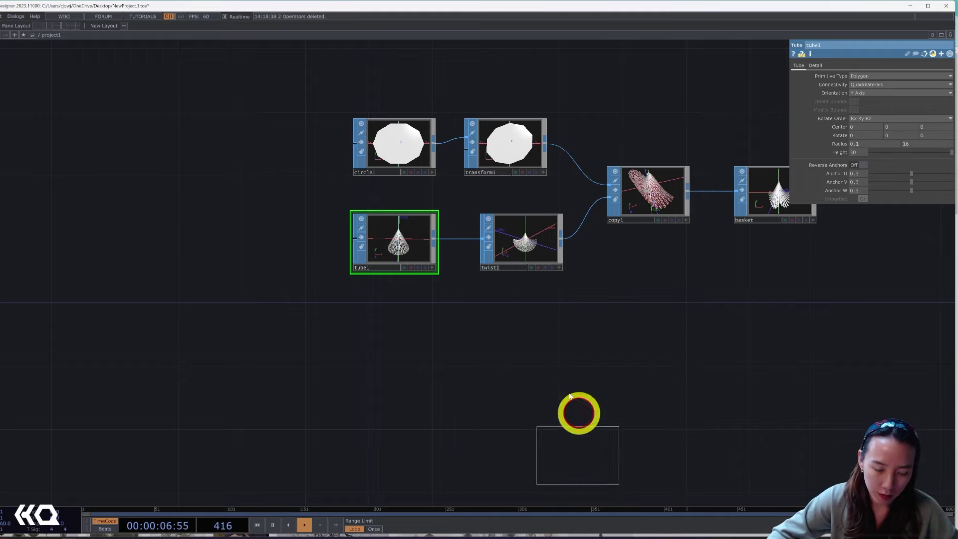
left_click(547, 353)
scroll(548, 353, "up", 3)
left_click(867, 76)
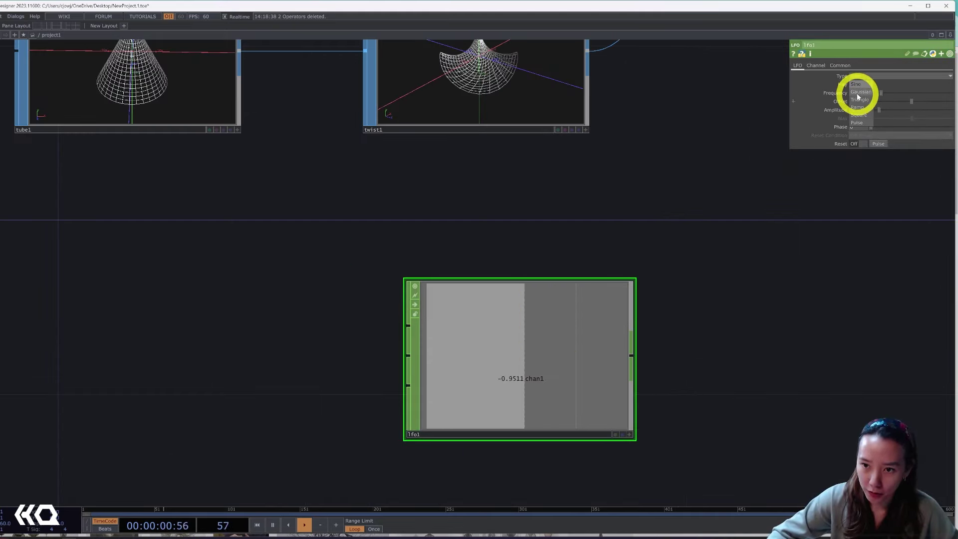
left_click(860, 92)
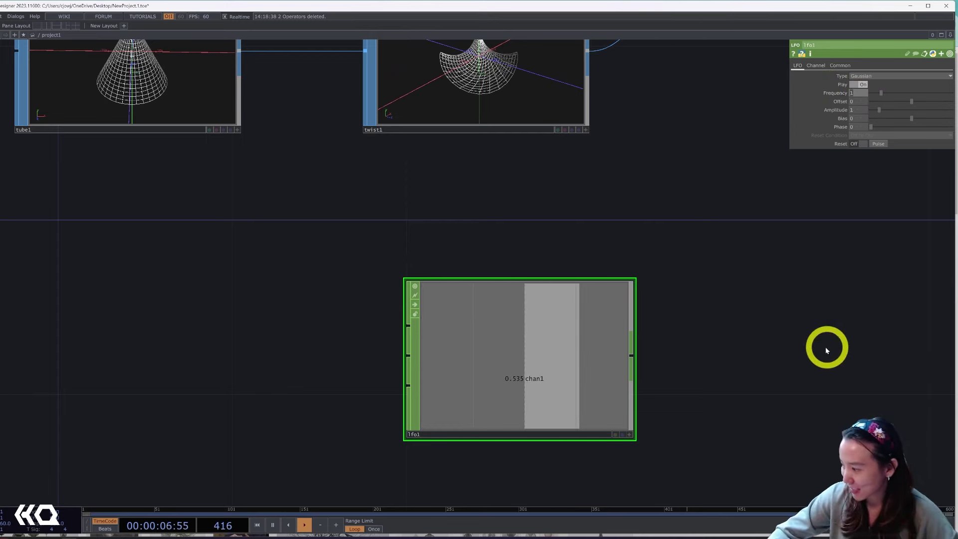
type("0")
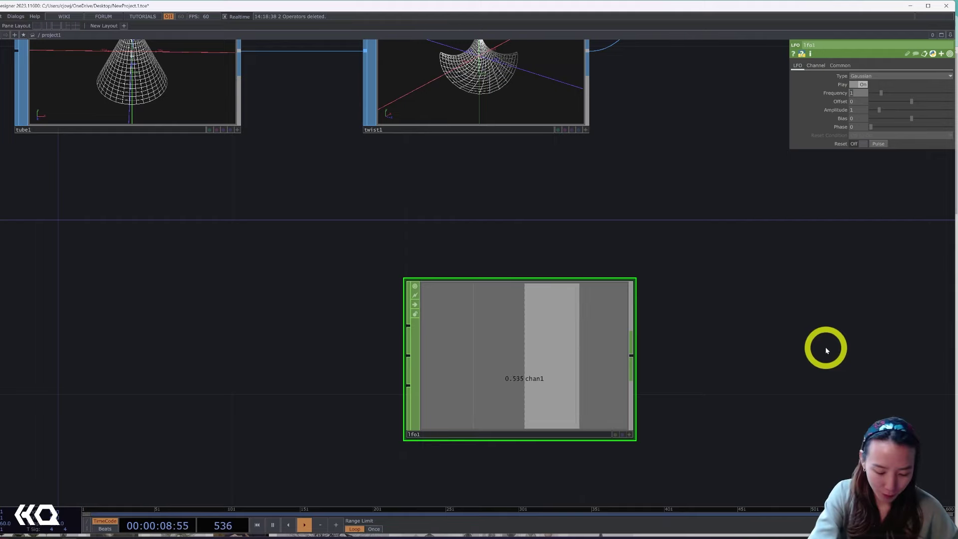
type(".05")
key("Return")
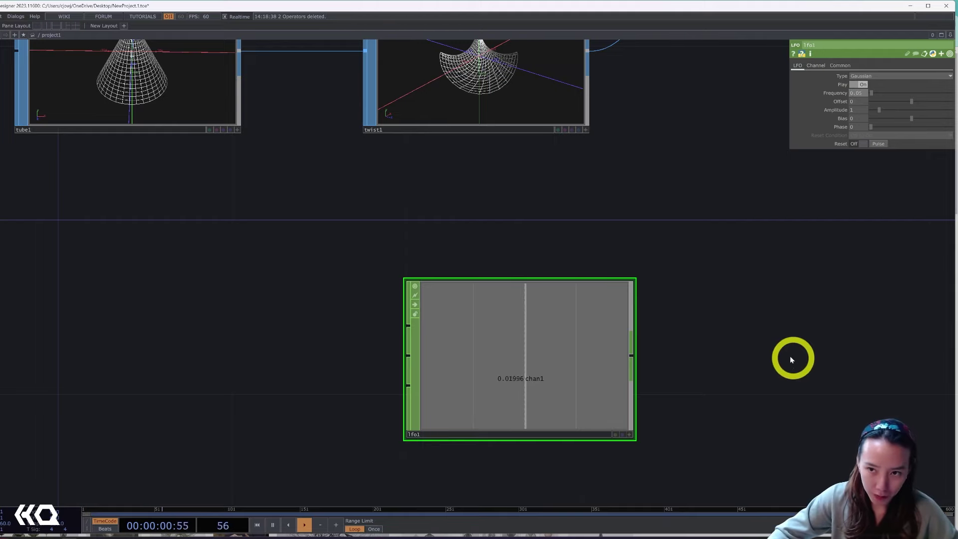
left_click_drag(790, 356, 485, 339)
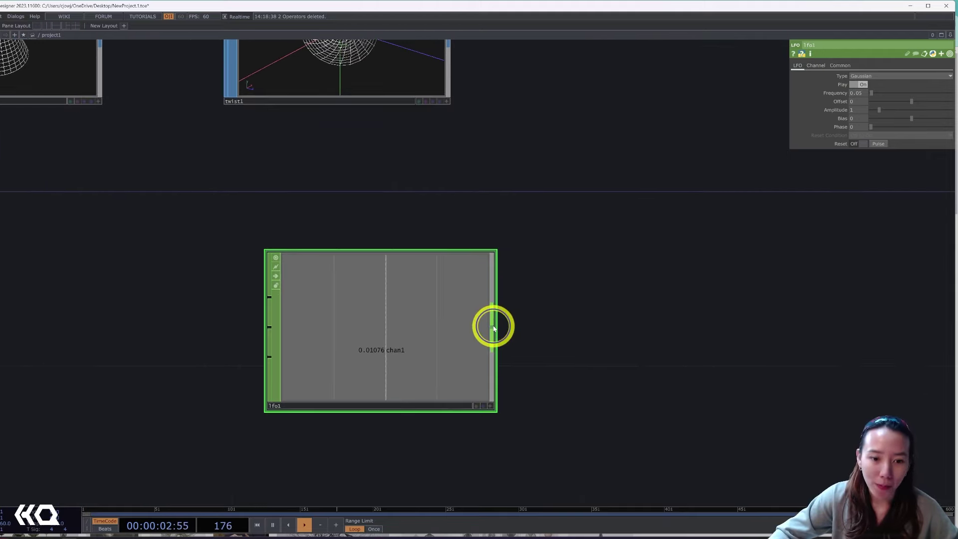
Step: Append a Math CHOP after lfo1 with To Range -20 to 20
left_click(493, 329)
type("math")
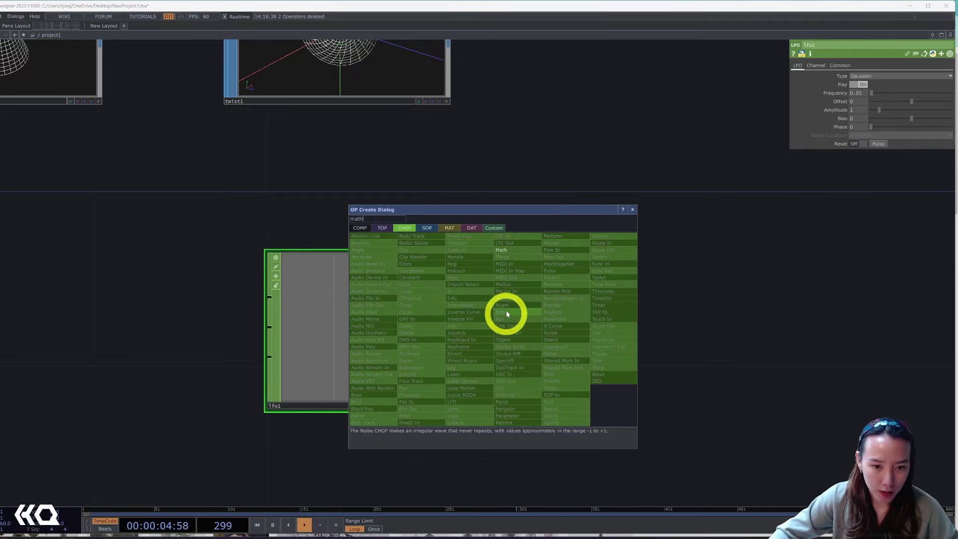
left_click(520, 254)
left_click(686, 332)
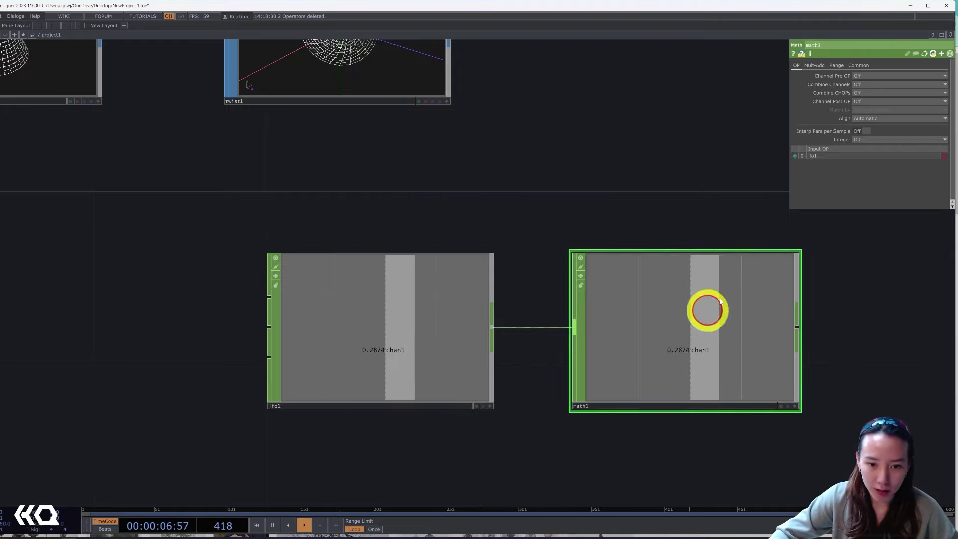
left_click(837, 65)
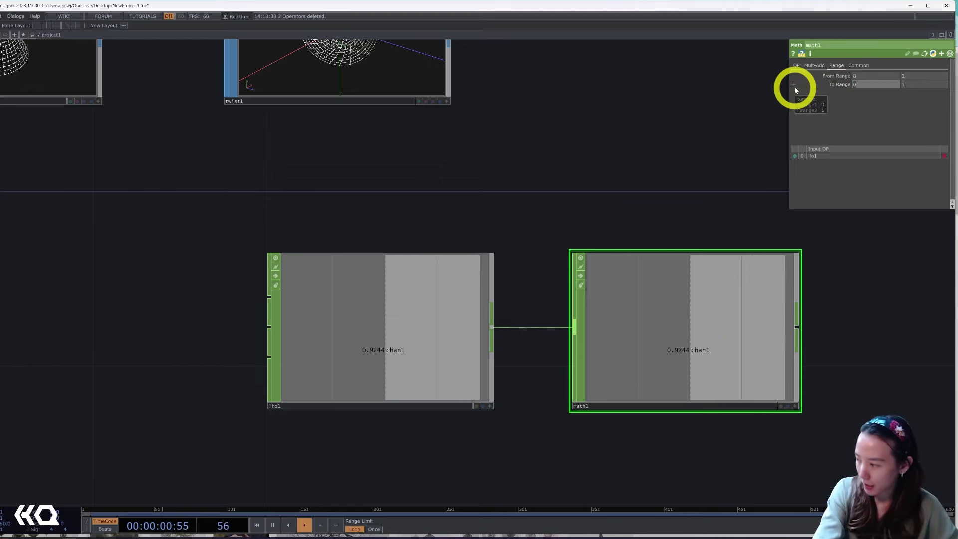
left_click(873, 84)
type("-20")
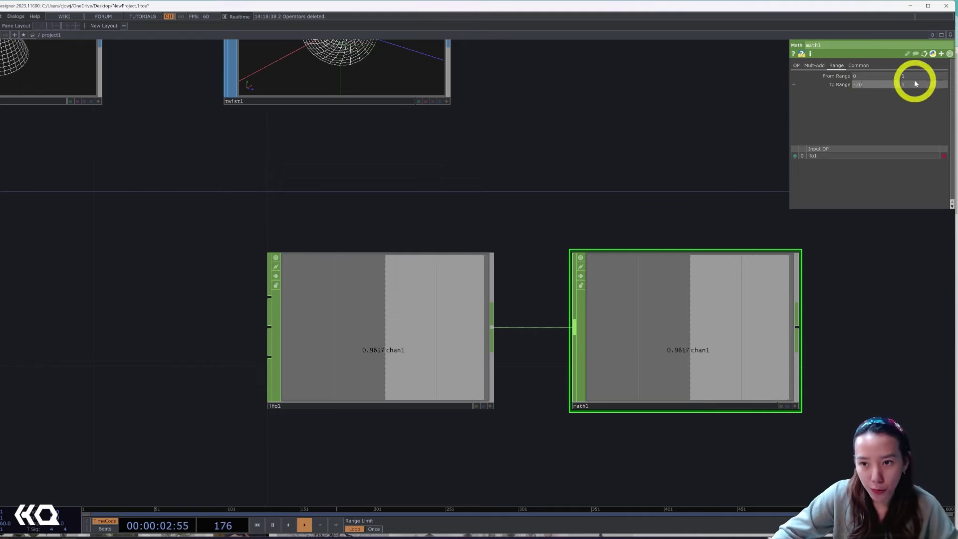
left_click(918, 84)
type("20")
key("Return")
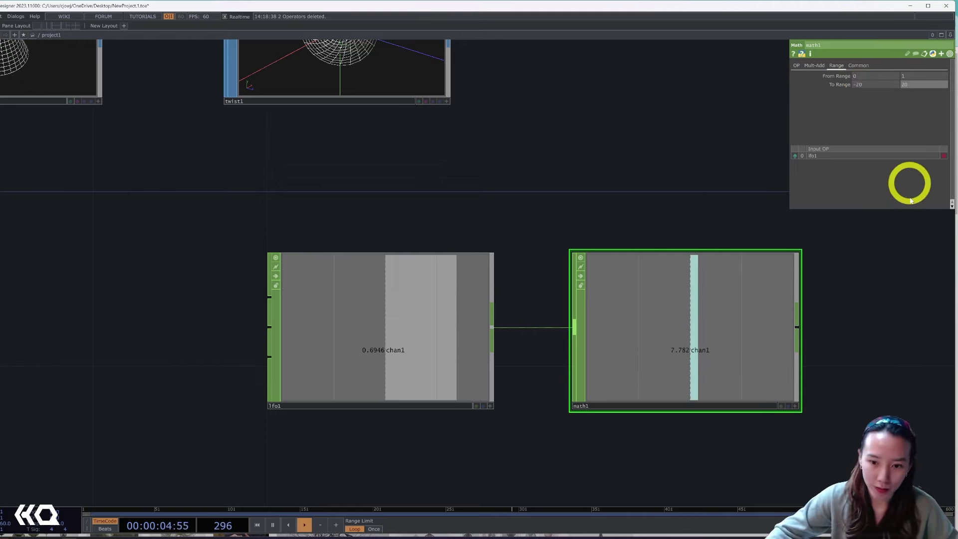
scroll(879, 294, "down", 2)
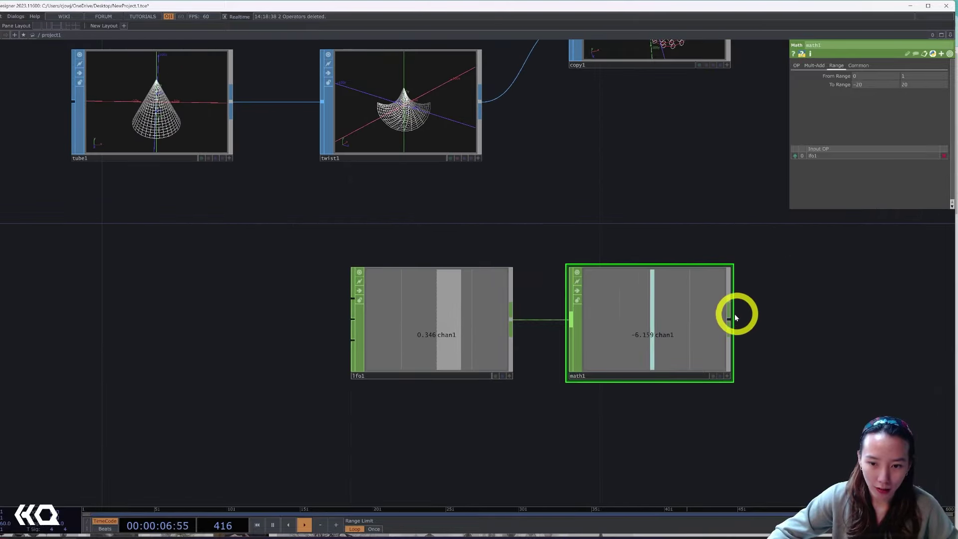
Step: Append a Null CHOP after math1 and rename it tubeHeight
right_click(734, 325)
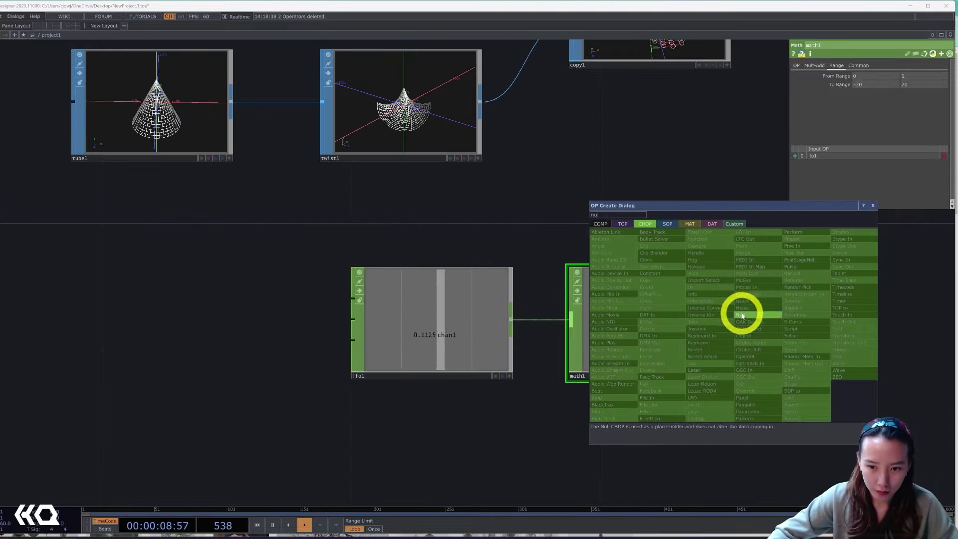
left_click(733, 319)
left_click(852, 327)
scroll(732, 437, "down", 3)
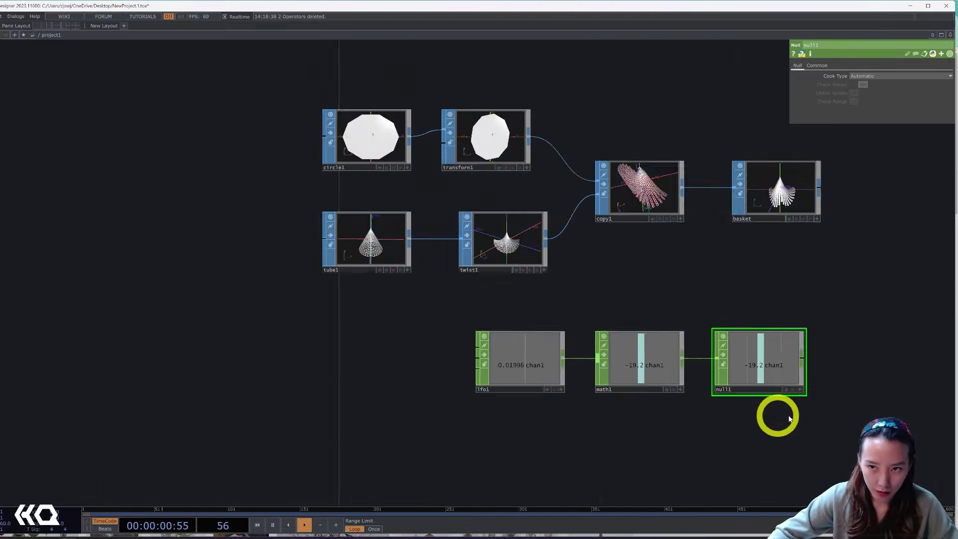
left_click_drag(585, 344, 224, 330)
left_click(401, 425)
scroll(405, 377, "up", 5)
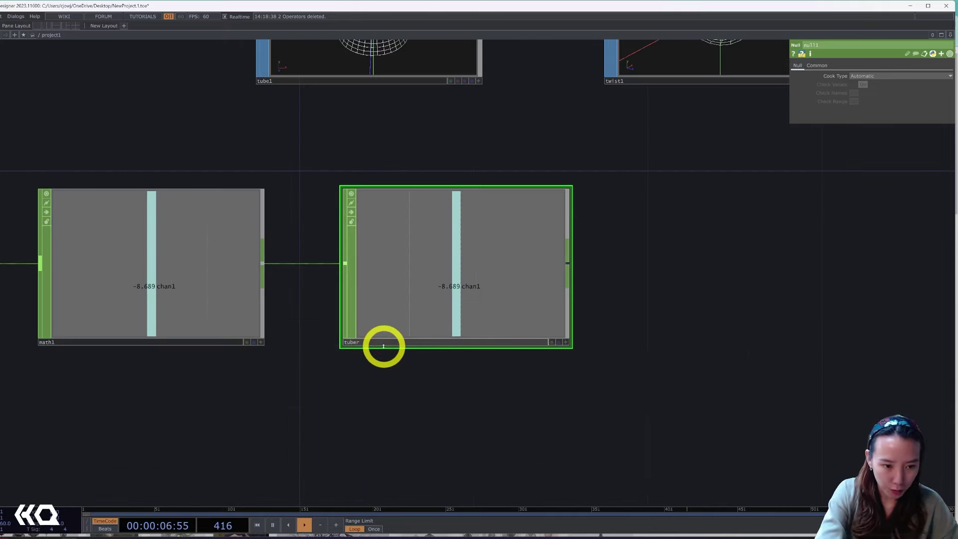
key("Return")
Step: Link tube1's Height to the tubeHeight channel as a CHOP reference
scroll(306, 320, "down", 5)
left_click(325, 244)
scroll(325, 243, "up", 4)
key("a")
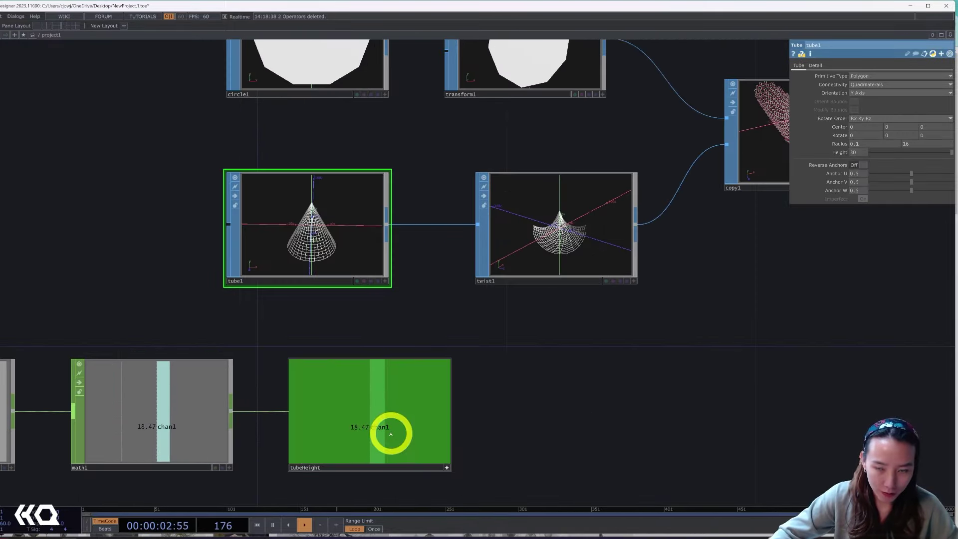
left_click_drag(391, 434, 580, 355)
left_click_drag(853, 155, 862, 154)
left_click(862, 148)
Step: Review lfo1's settings, then pan the network back to the basket node
scroll(561, 214, "up", 5)
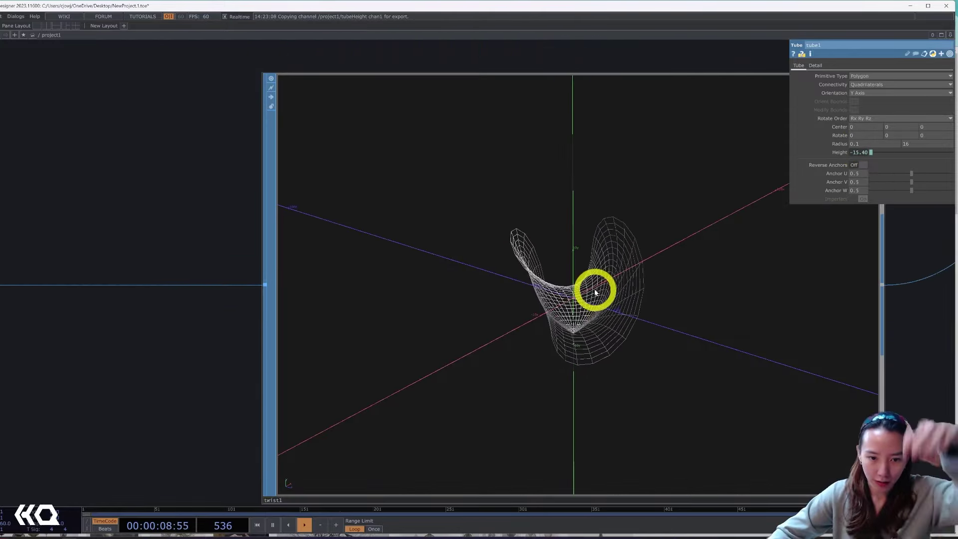
scroll(596, 292, "down", 5)
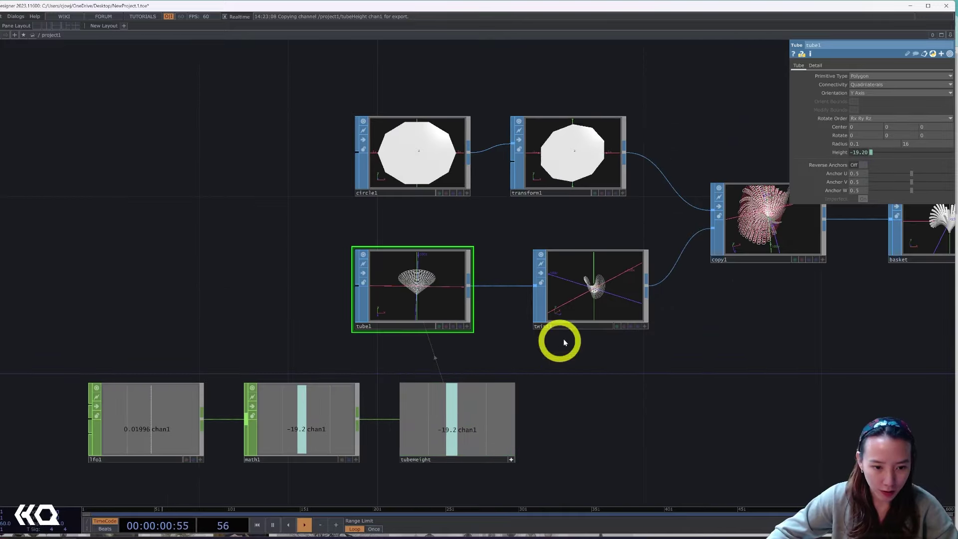
left_click(152, 438)
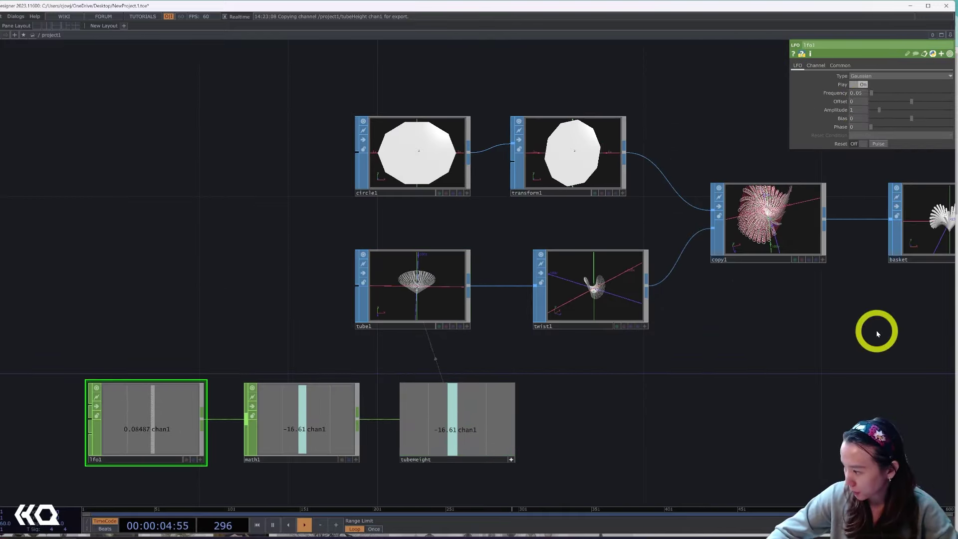
left_click_drag(731, 400, 571, 356)
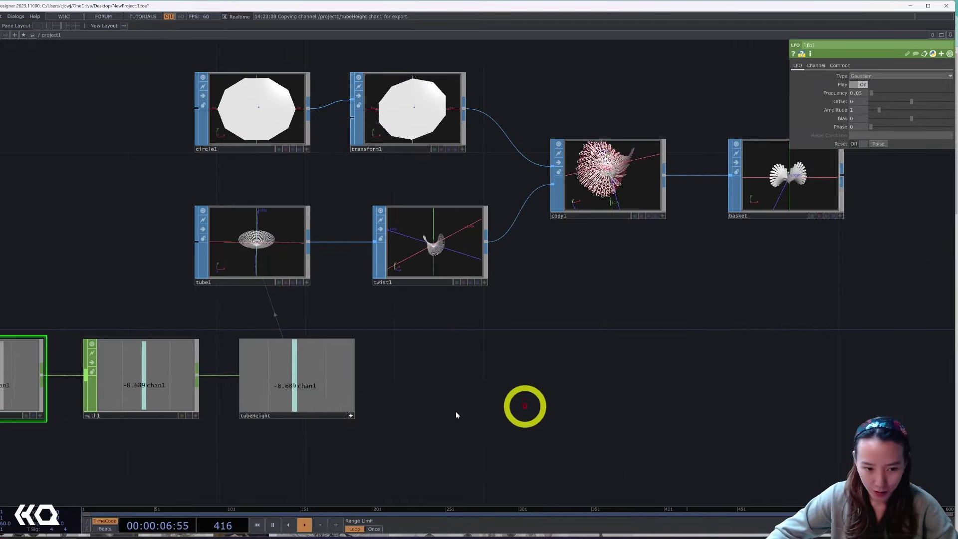
left_click_drag(514, 404, 343, 439)
scroll(543, 268, "up", 3)
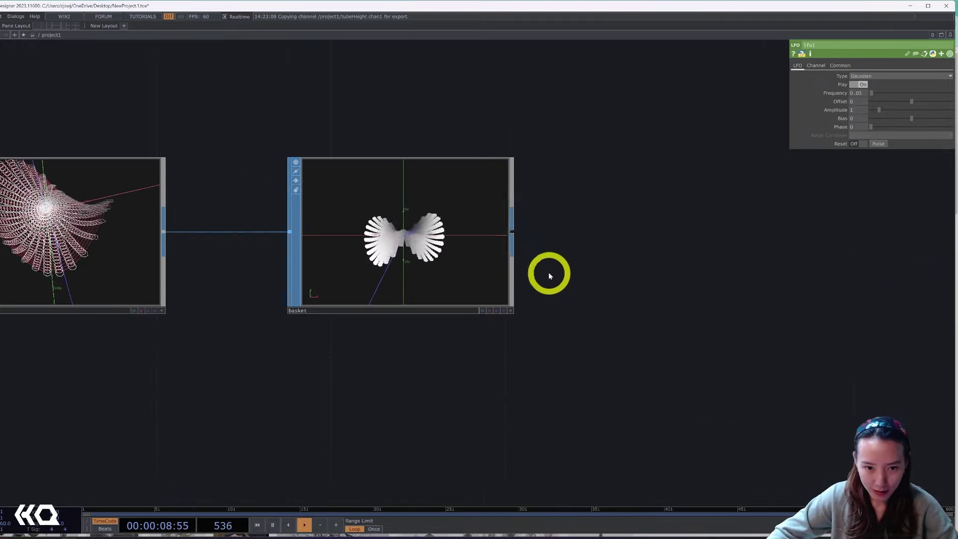
Step: Add a Geometry COMP, geo1, after basket and briefly make its viewer interactive
right_click(513, 231)
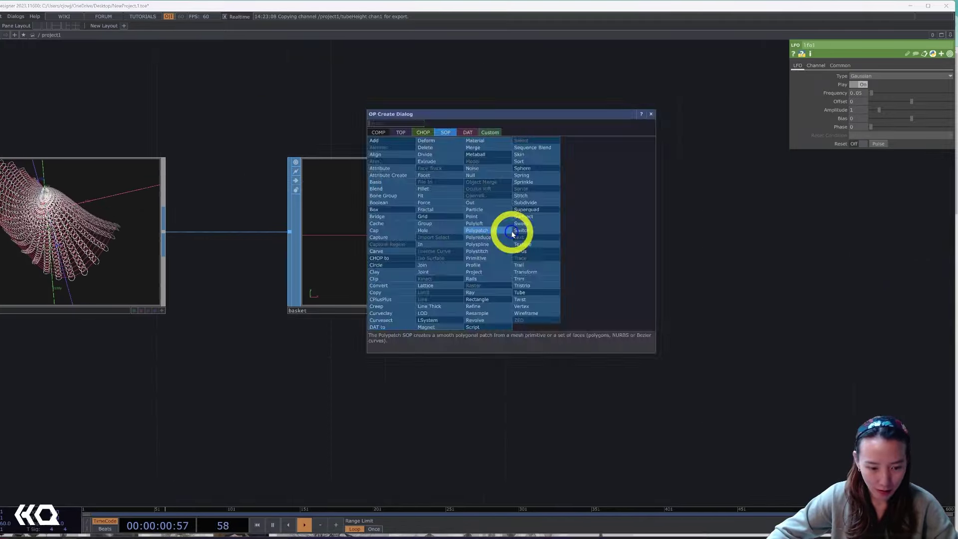
left_click(379, 132)
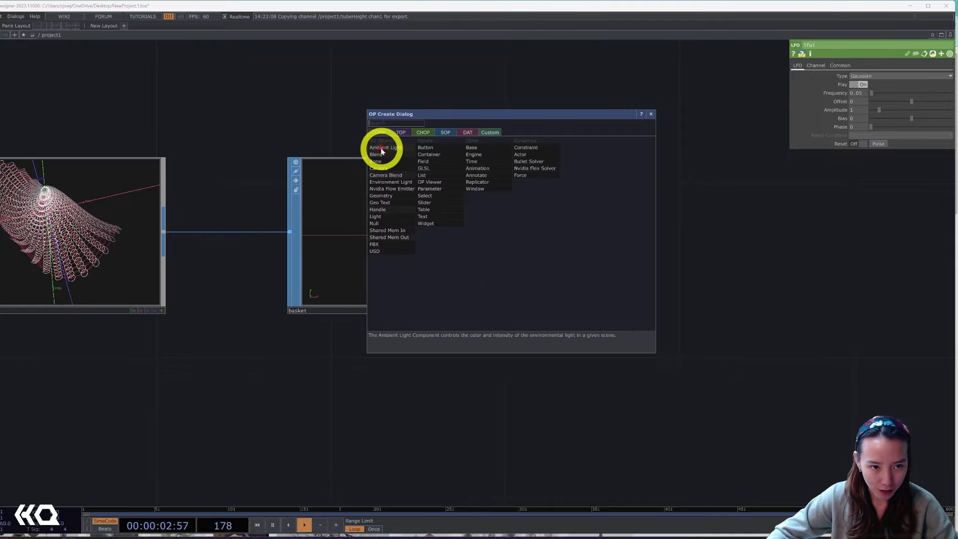
left_click(381, 195)
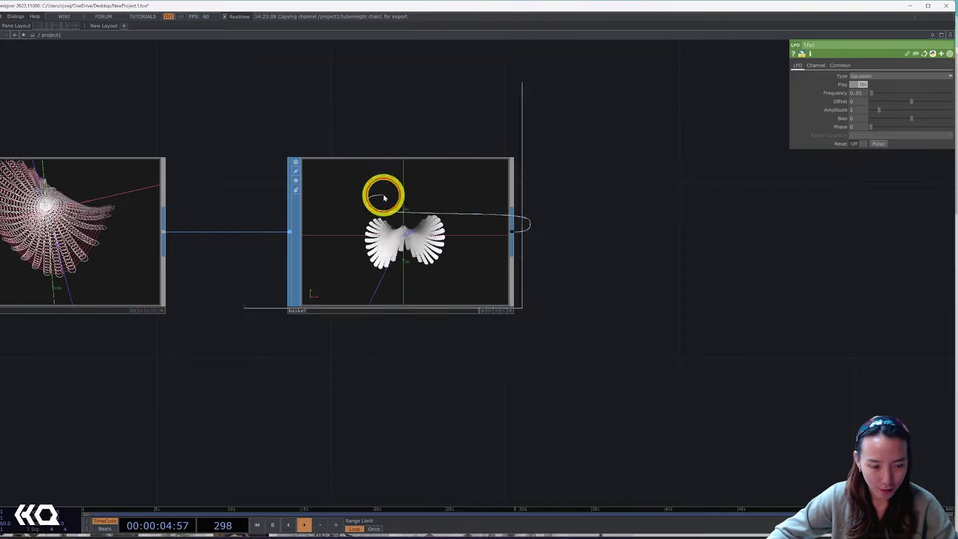
left_click(717, 233)
scroll(736, 359, "down", 3)
left_click_drag(734, 389, 548, 264)
scroll(577, 268, "up", 3)
scroll(716, 336, "down", 3)
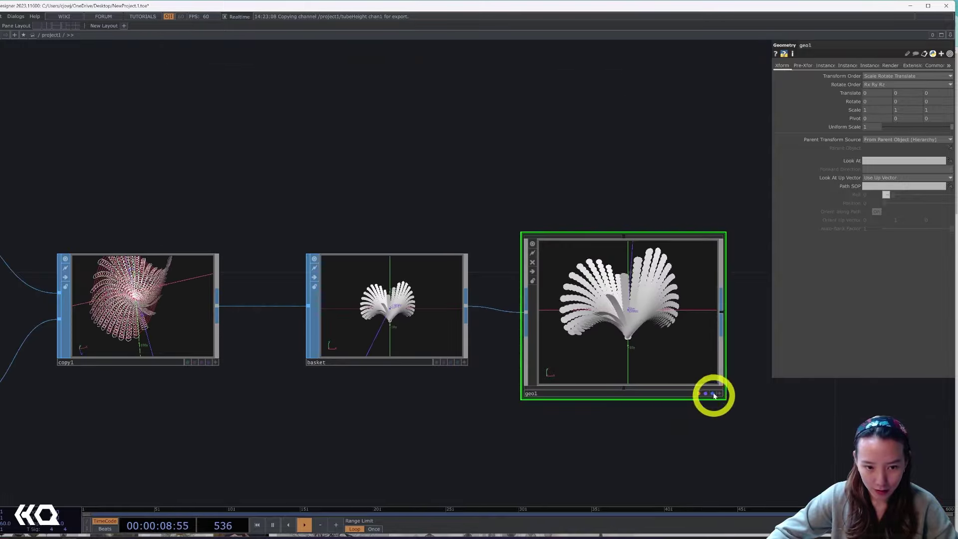
left_click(717, 393)
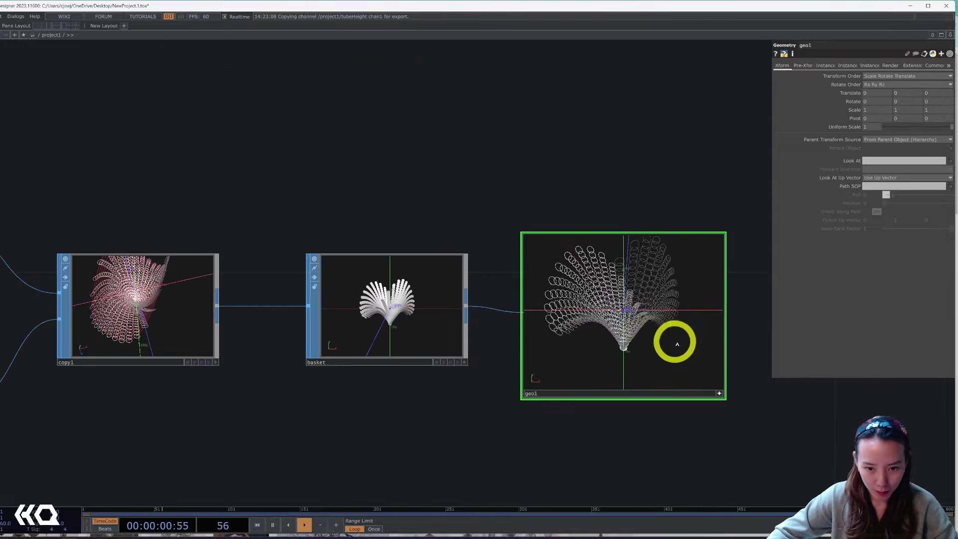
left_click(720, 392)
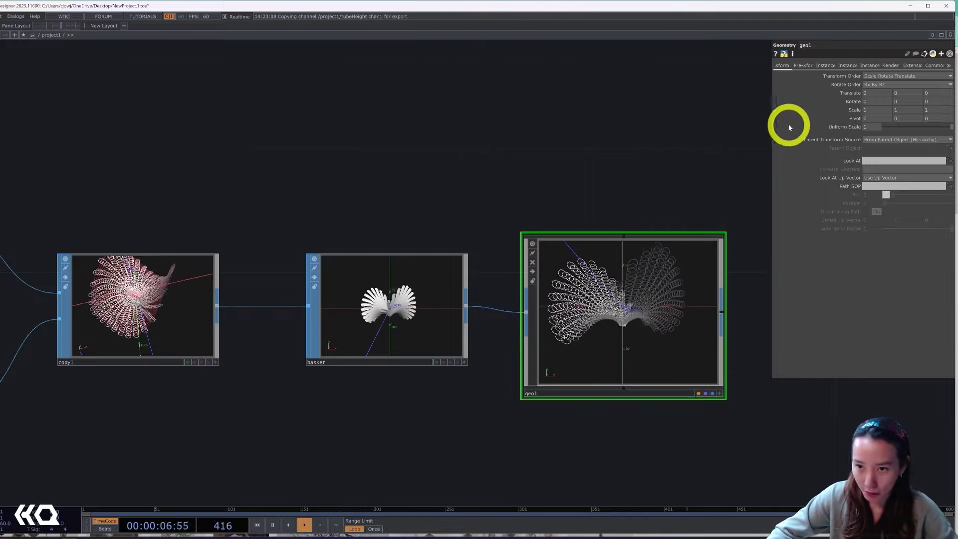
Step: Set geo1's Rotate X to absTime.frame*.5 and Rotate Y to -absTime.frame*.1
left_click(854, 101)
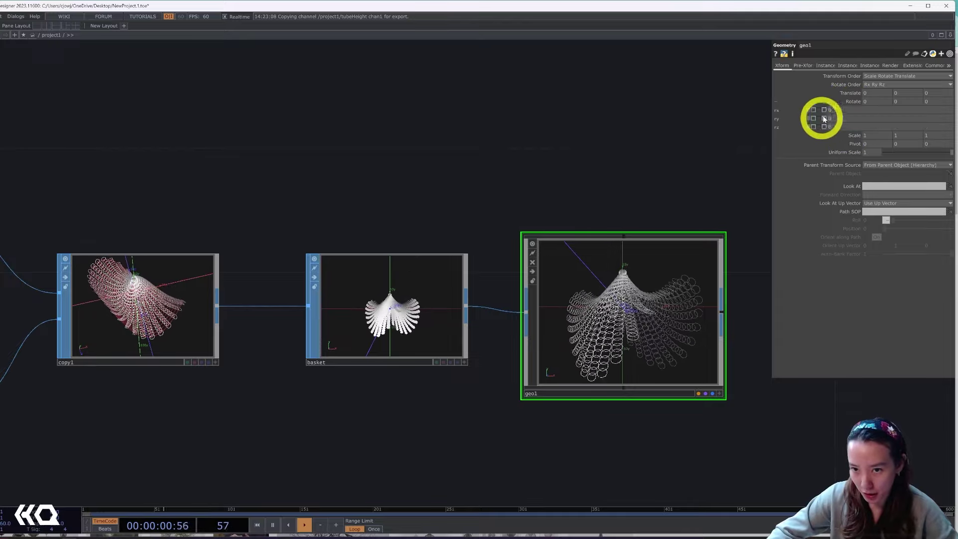
type("absTime.frame")
key("Return")
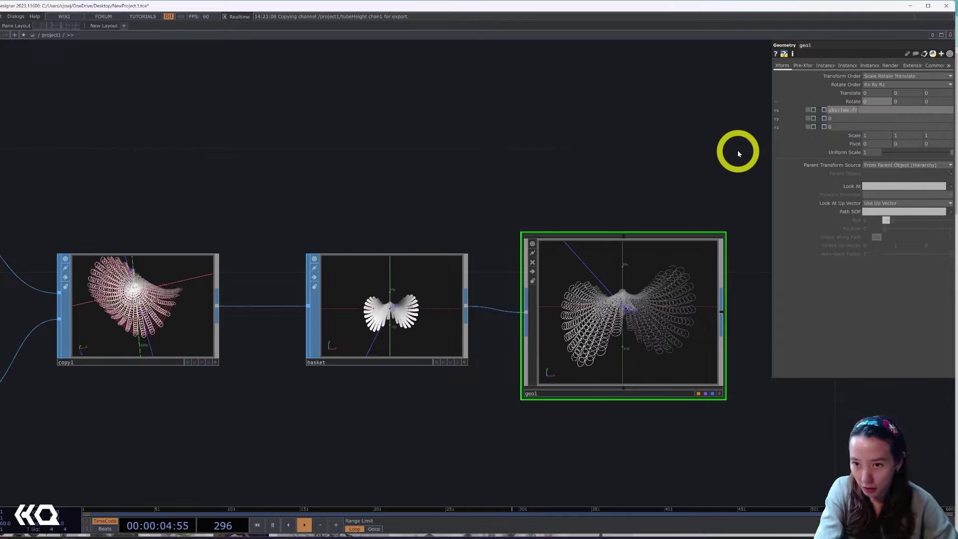
type("*")
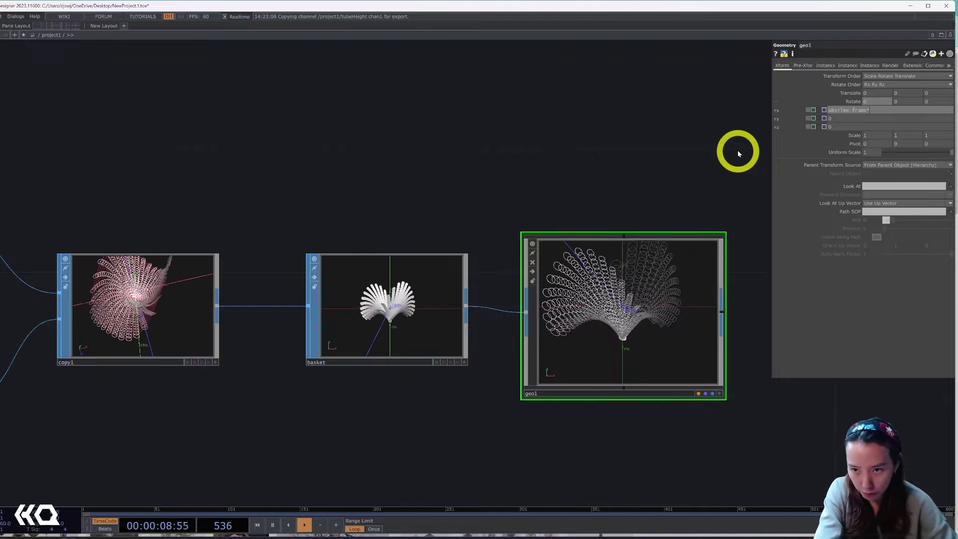
key("BackSpace")
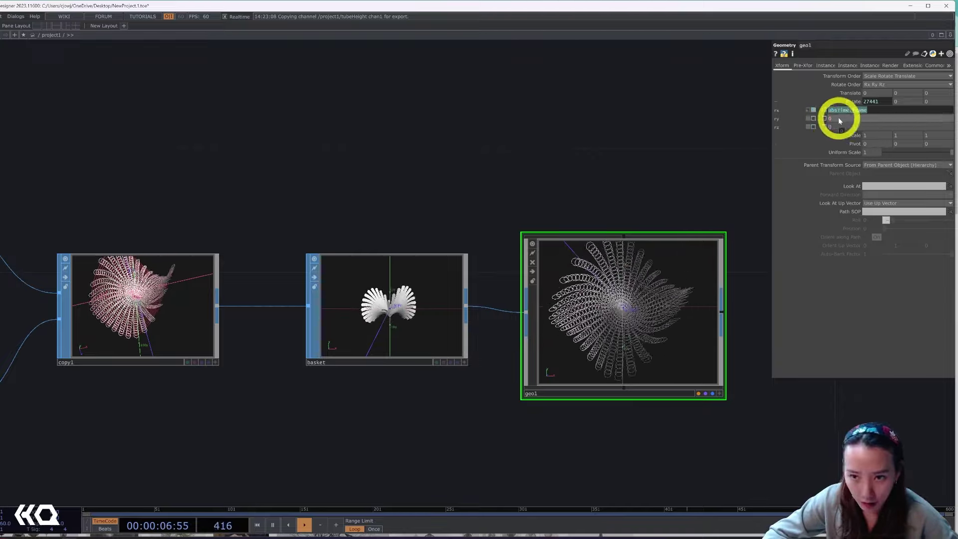
left_click(813, 119)
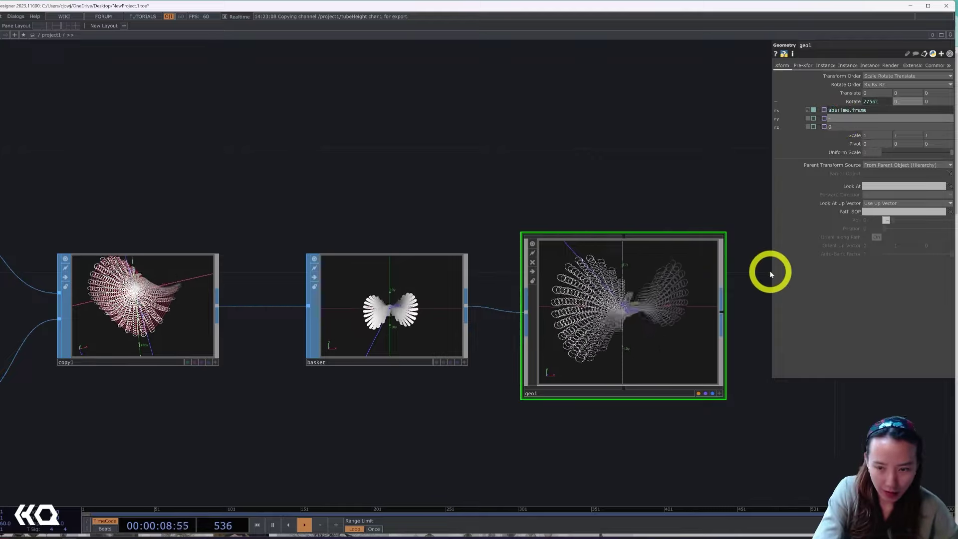
type("-absTime.frame*.1")
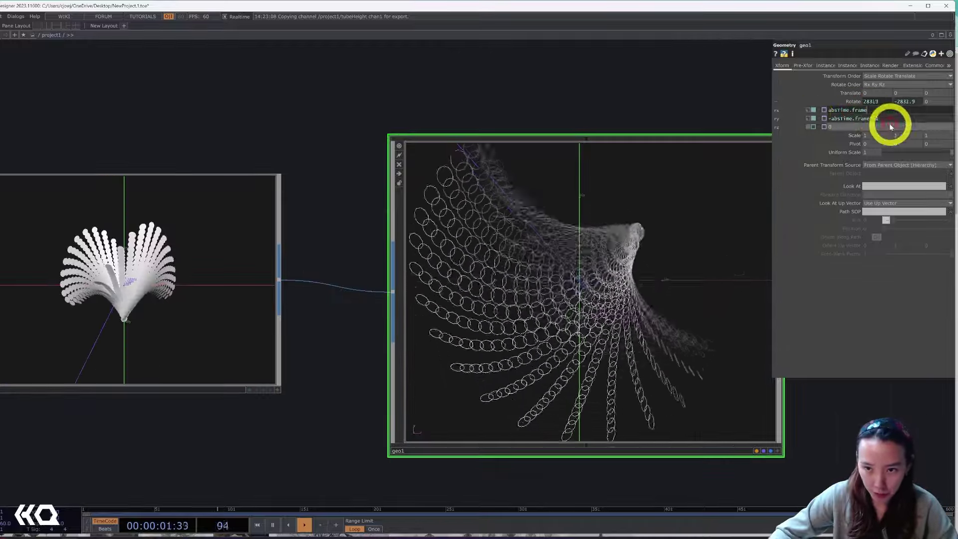
type("*.5")
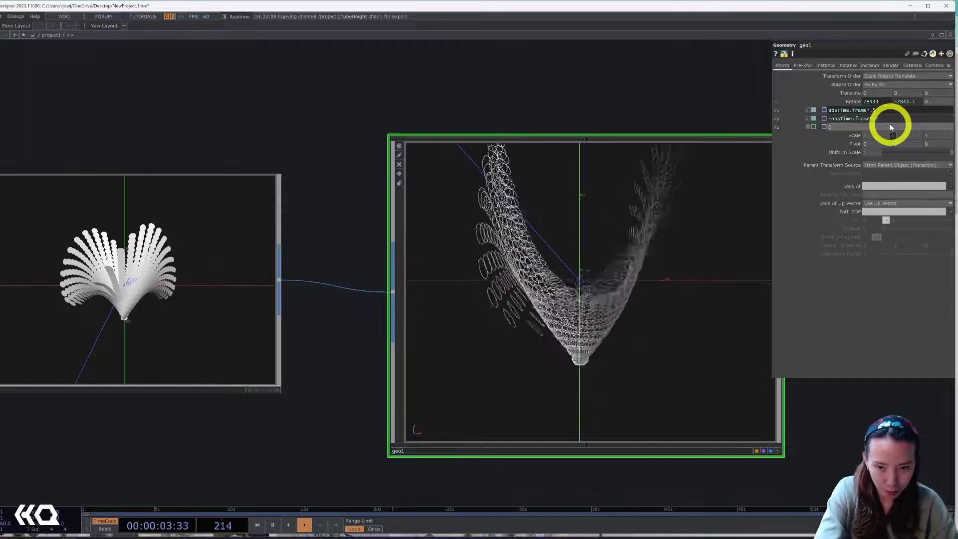
key("Return")
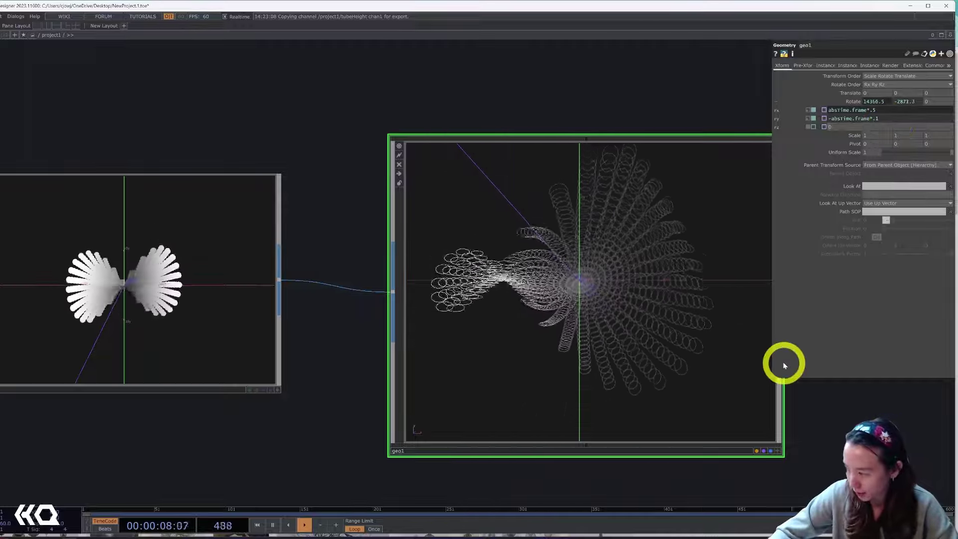
scroll(878, 408, "down", 5)
scroll(878, 408, "down", 2)
left_click_drag(697, 248, 511, 201)
Step: Create a Line MAT, line1, in the network
key("Tab")
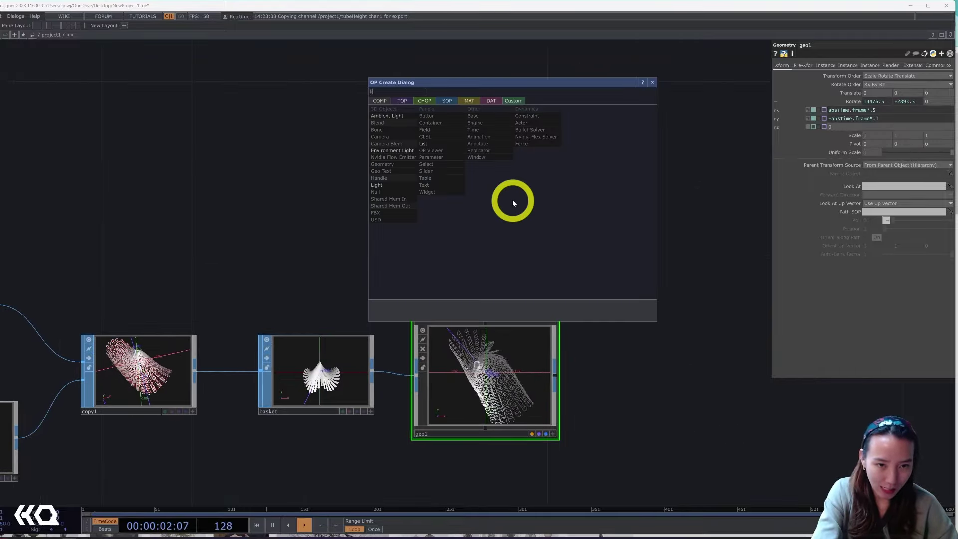
type("line")
left_click(470, 101)
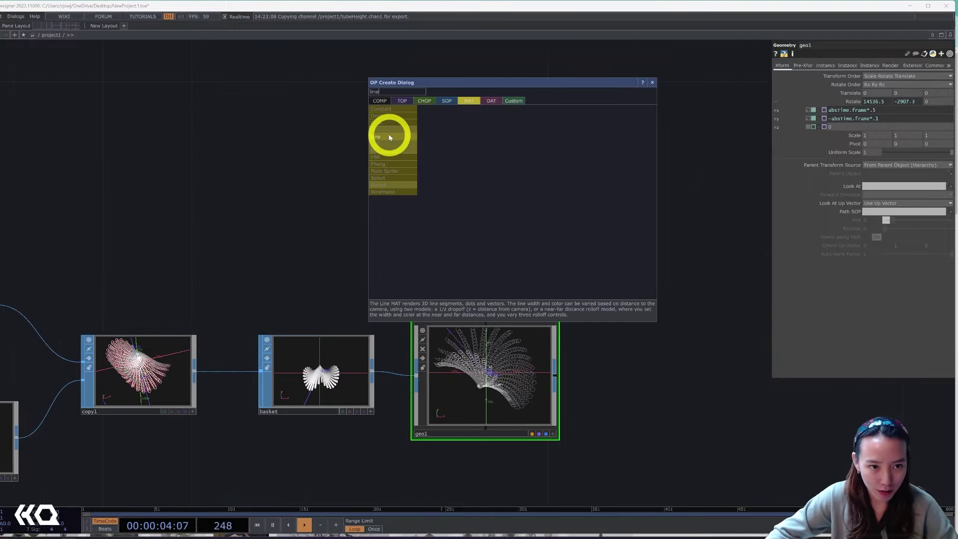
left_click(513, 244)
scroll(500, 350, "up", 5)
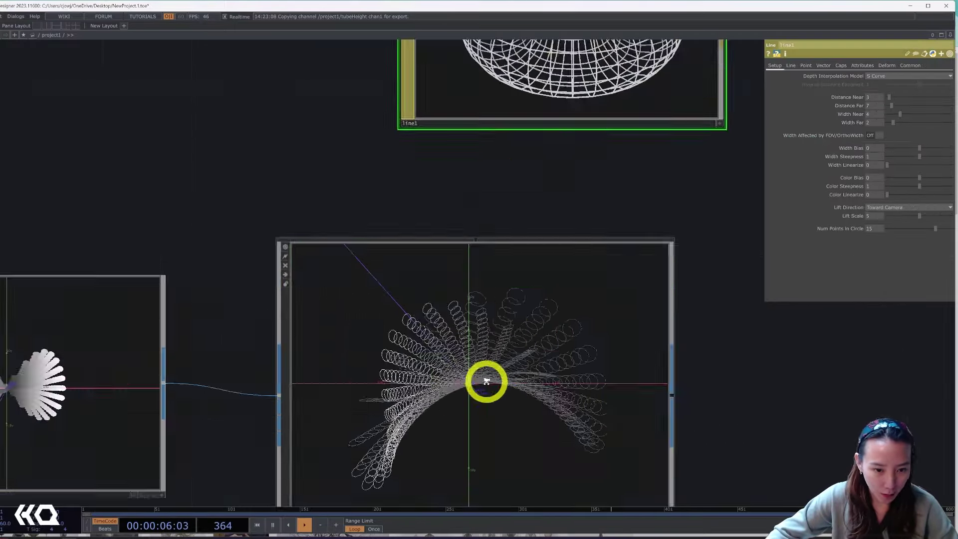
scroll(466, 363, "down", 5)
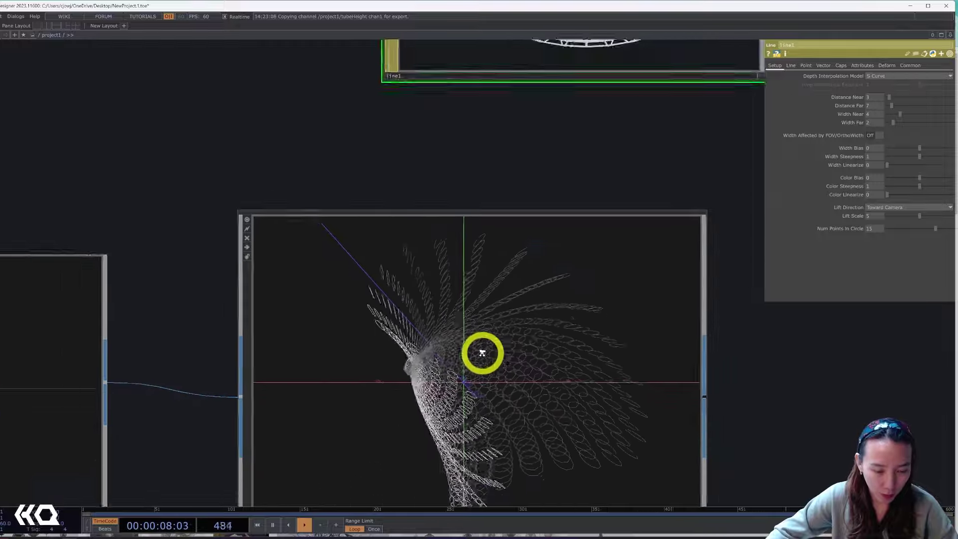
left_click_drag(465, 181, 431, 181)
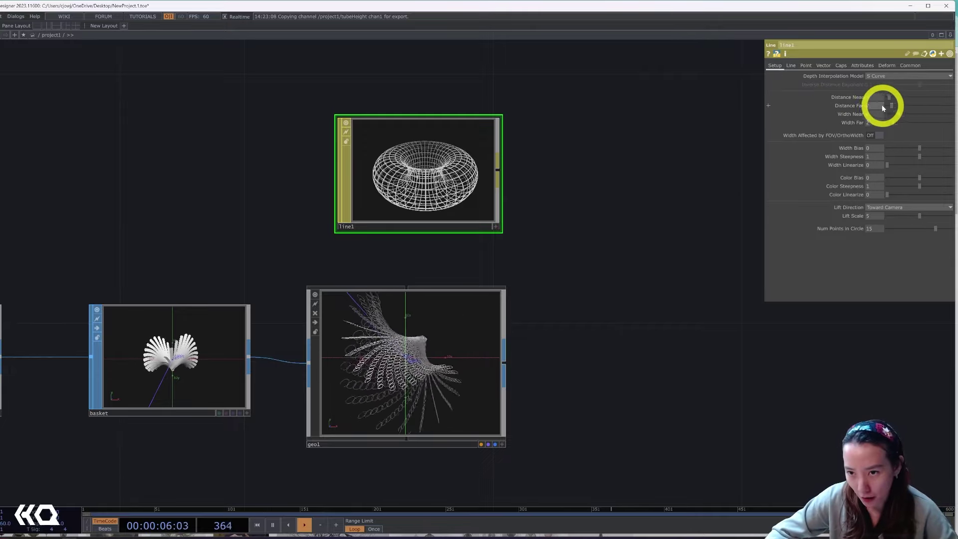
Step: Give line1 Distance Near 8, Distance Far 20, Width Near 6, and assign it to geo1
left_click(848, 107)
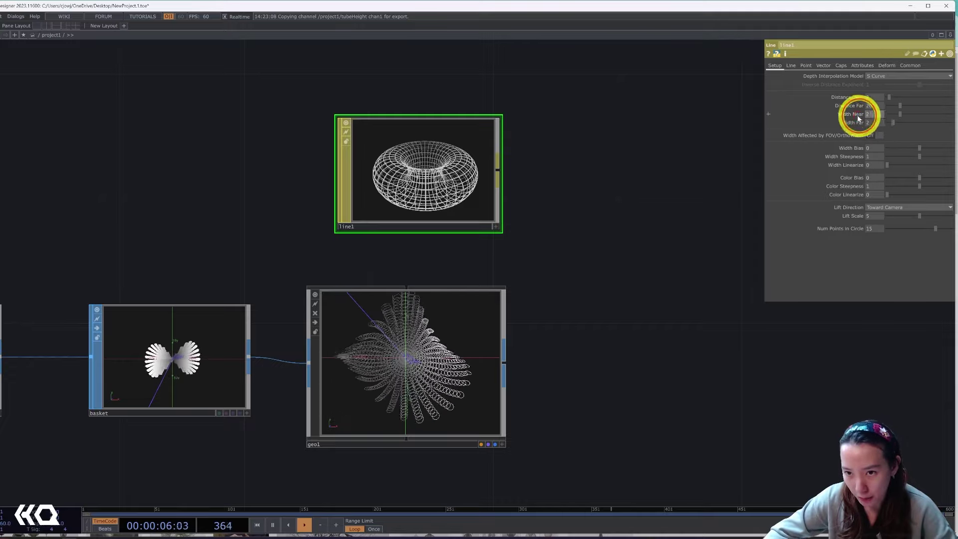
type("6")
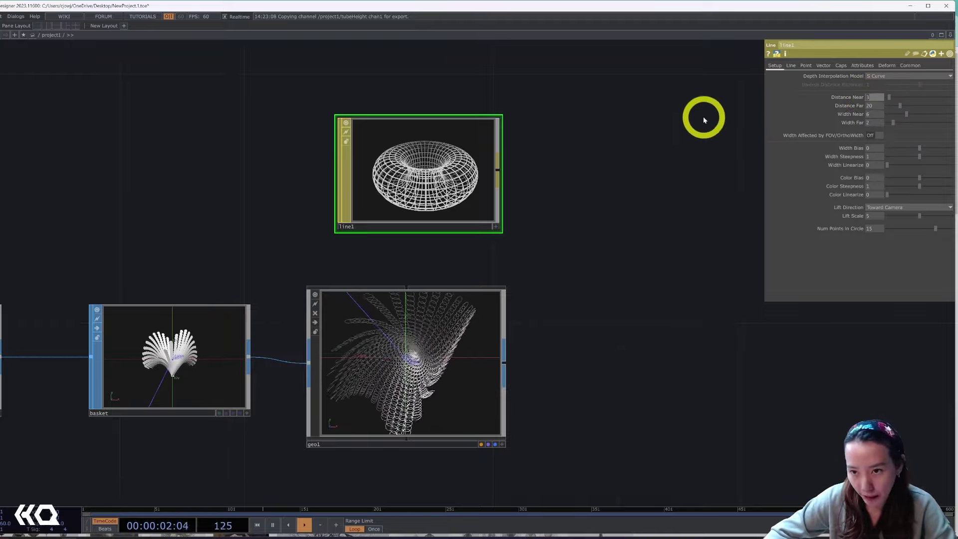
left_click(792, 67)
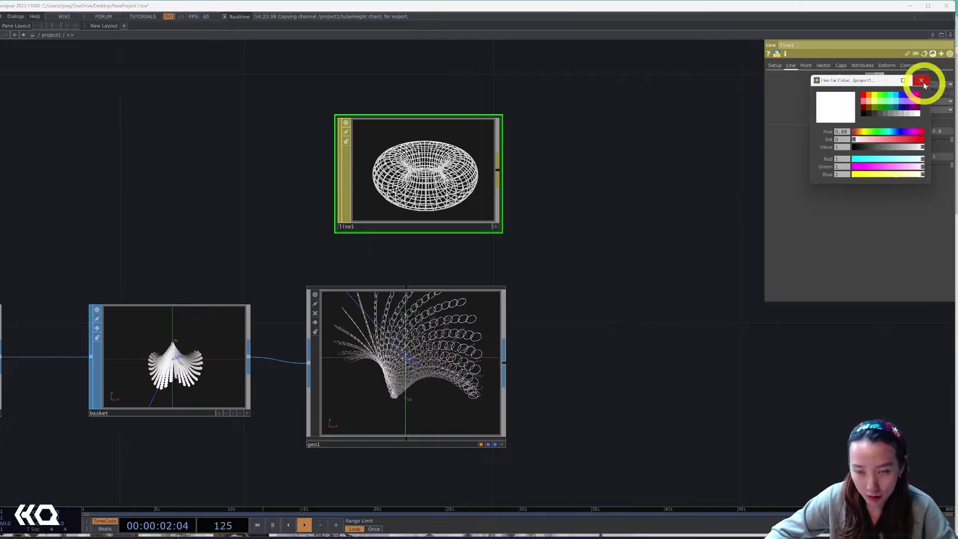
left_click_drag(456, 172, 436, 342)
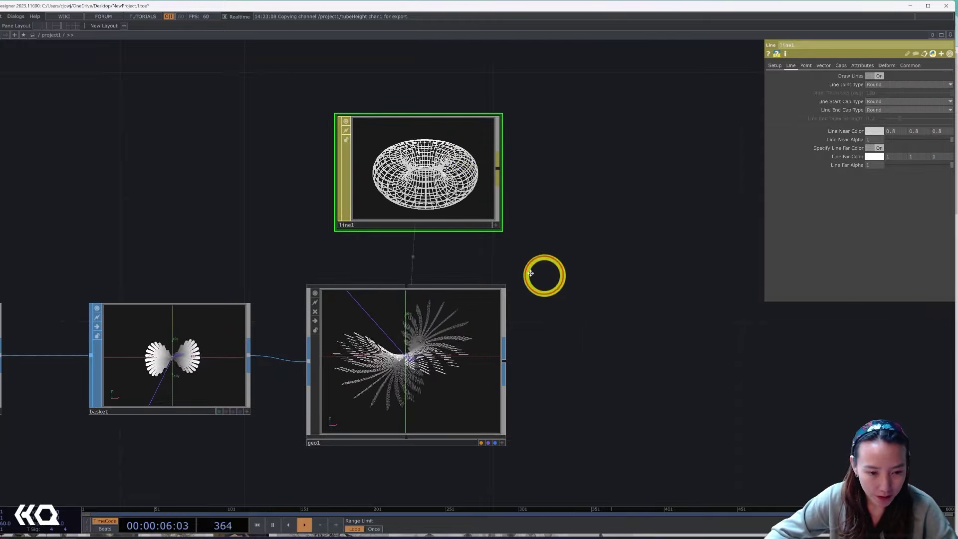
key("Tab")
Step: Add a Camera COMP, cam1, and a Render TOP, render1
type("camera")
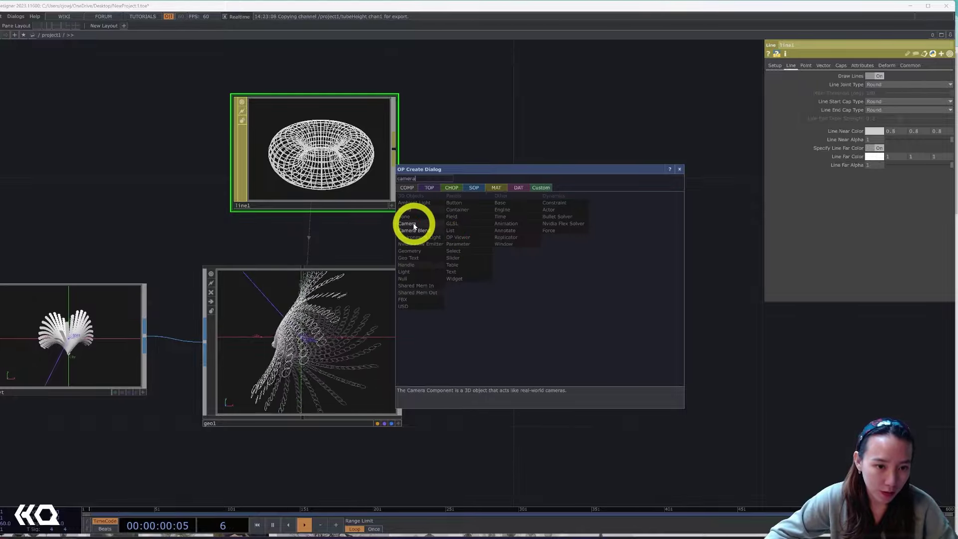
left_click(561, 189)
key("Tab")
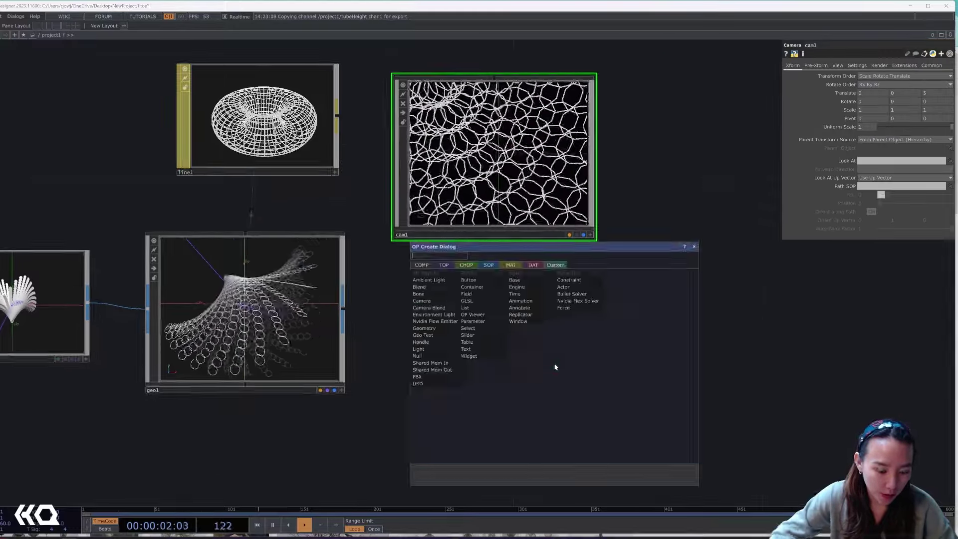
left_click(446, 265)
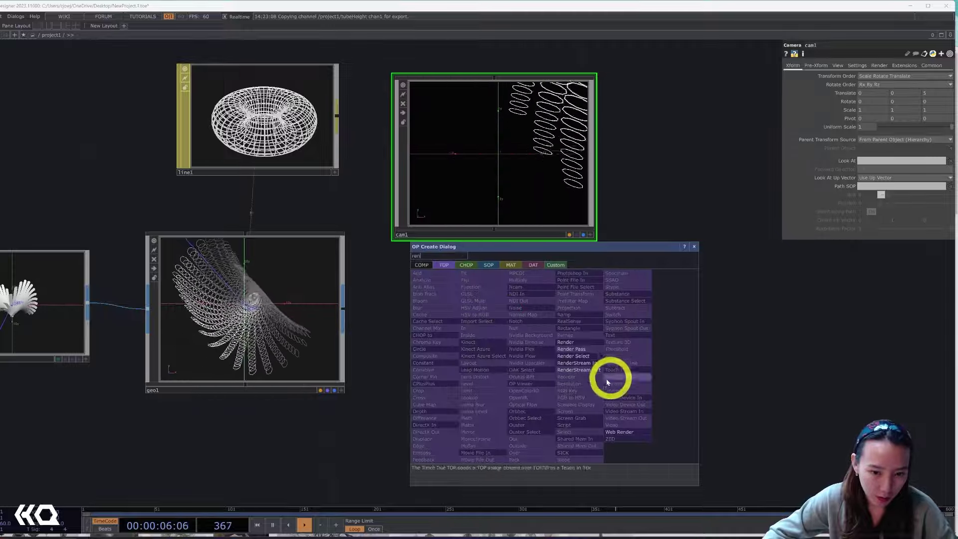
type("ren")
left_click(567, 342)
left_click(546, 364)
scroll(562, 364, "down", 3)
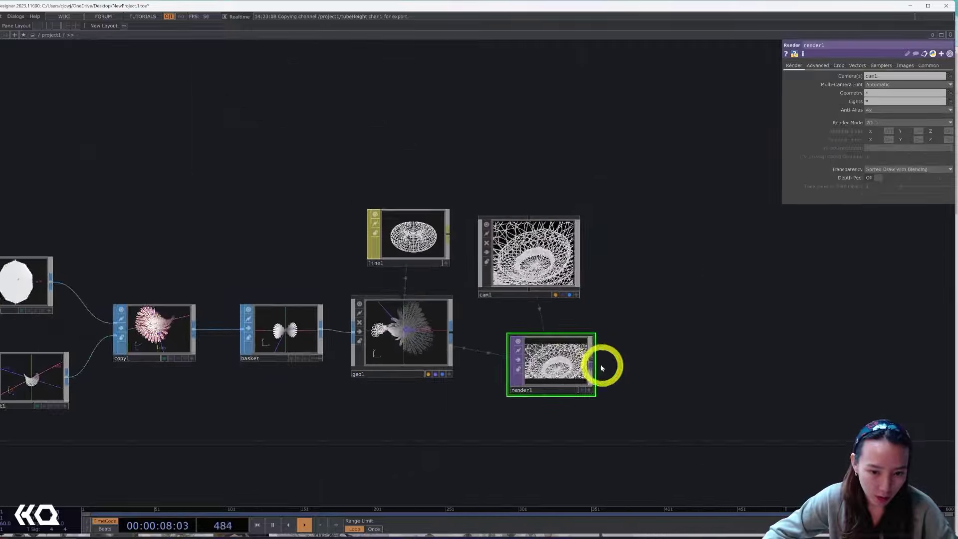
Step: Follow render1 with a Null named OUT and show it as the network background
right_click(591, 362)
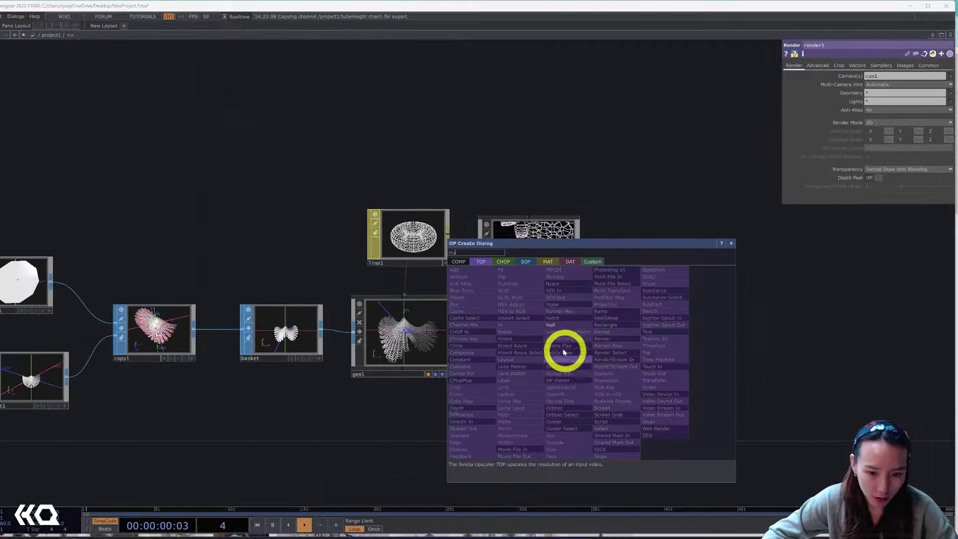
type("nu")
left_click(558, 325)
left_click(814, 392)
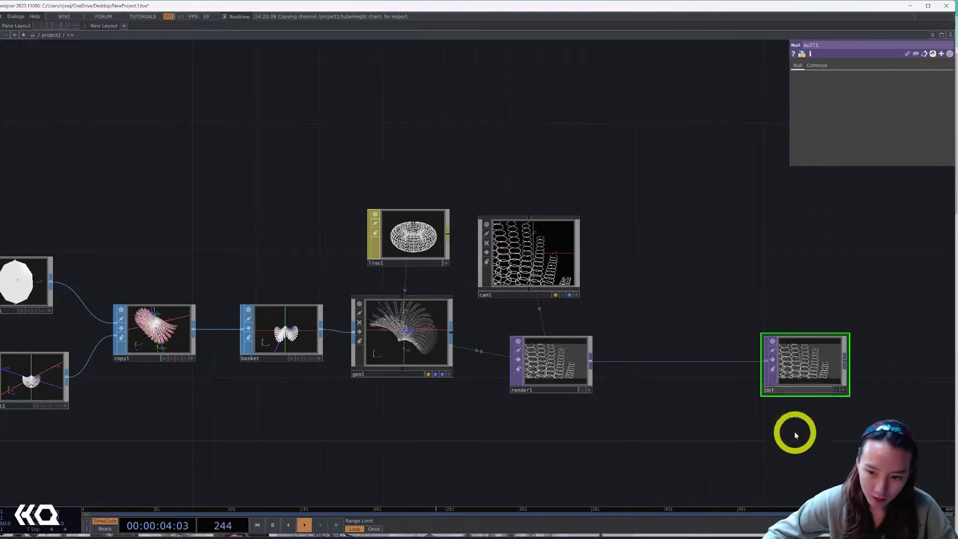
left_click(842, 389)
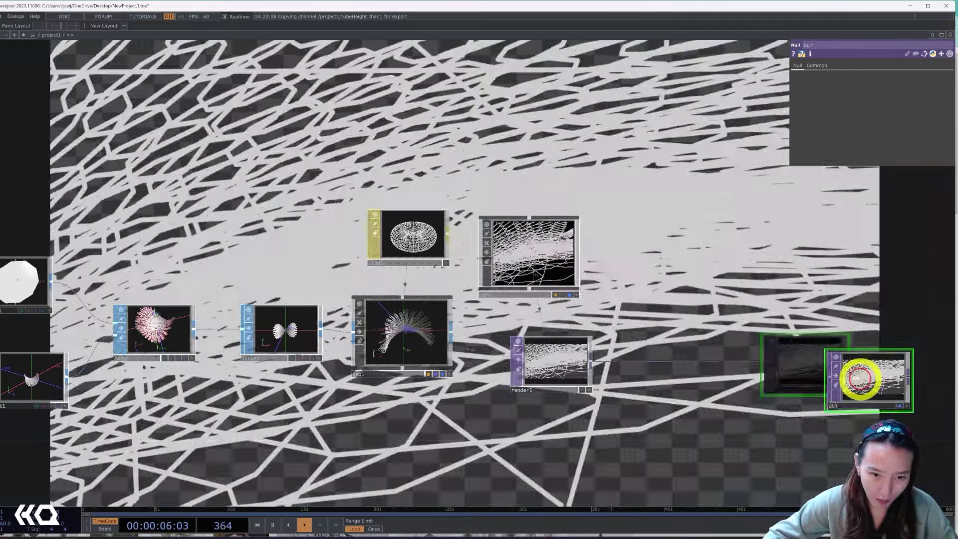
Step: Set cam1's Translate Z to 25 and nudge the output node into place
scroll(642, 265, "down", 5)
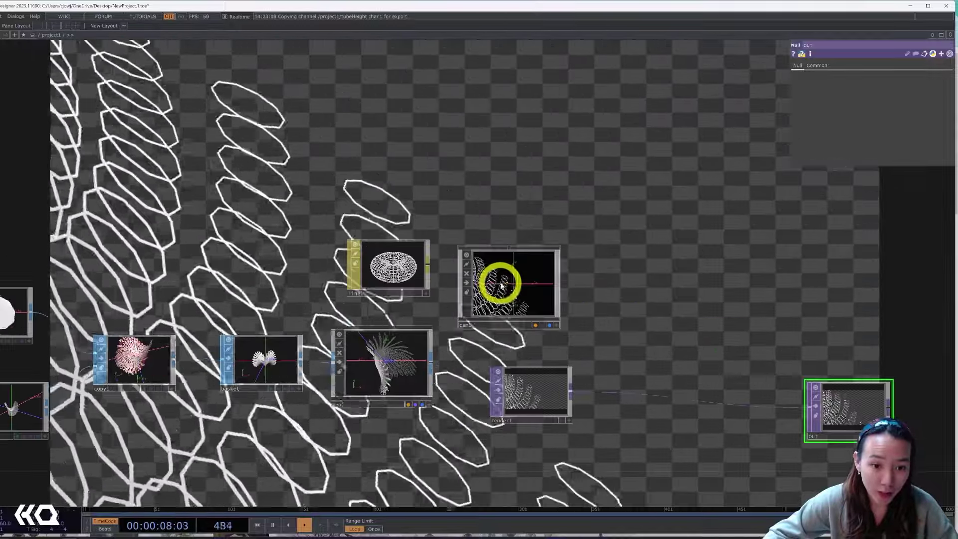
left_click(502, 284)
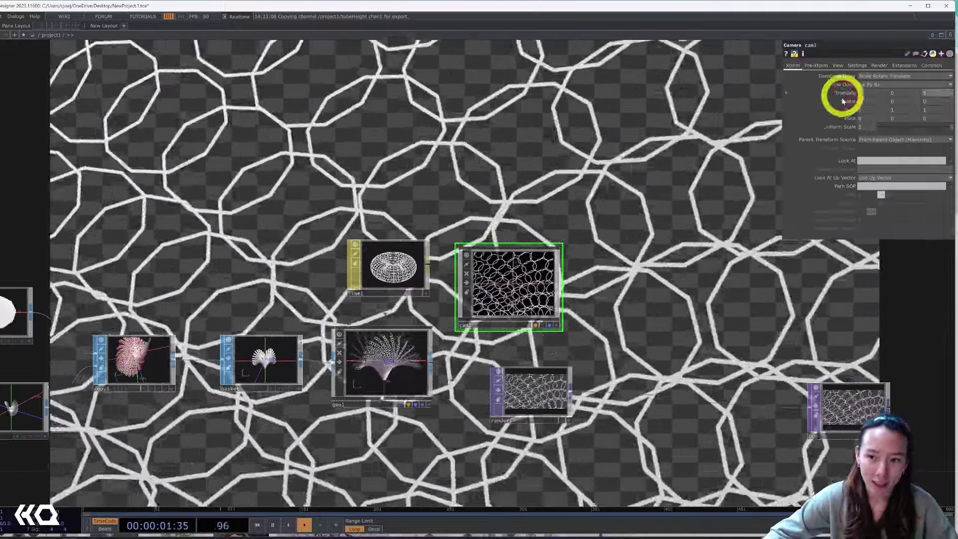
left_click(844, 94)
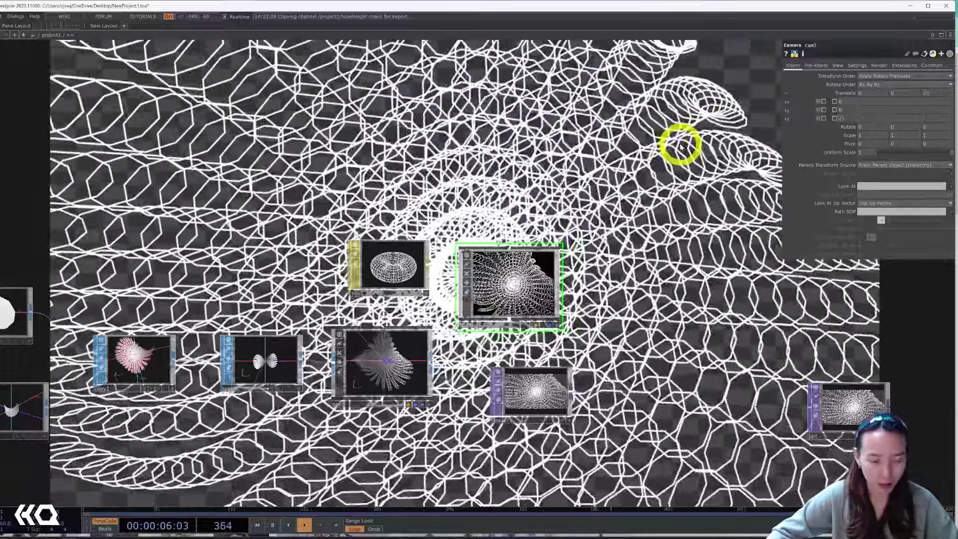
scroll(680, 144, "down", 3)
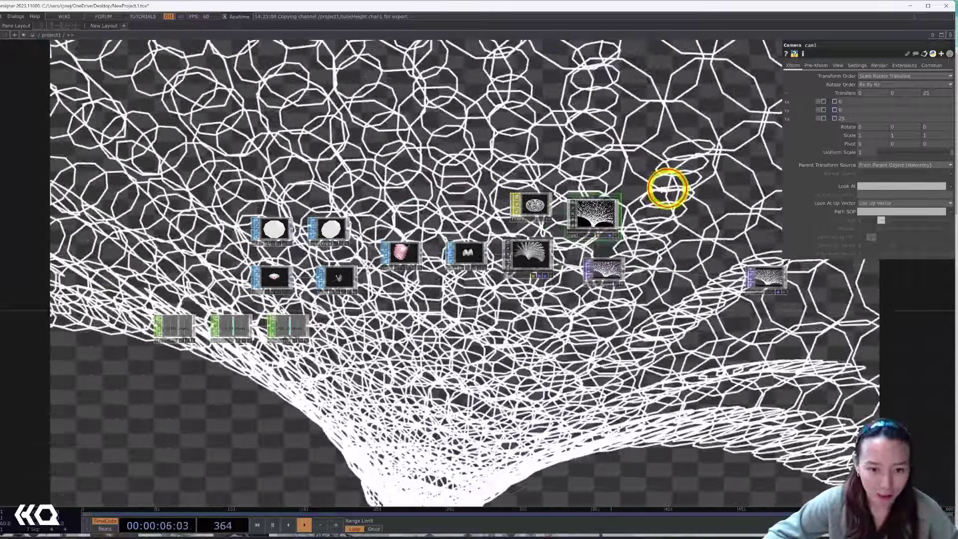
scroll(644, 349, "down", 2)
scroll(449, 305, "up", 5)
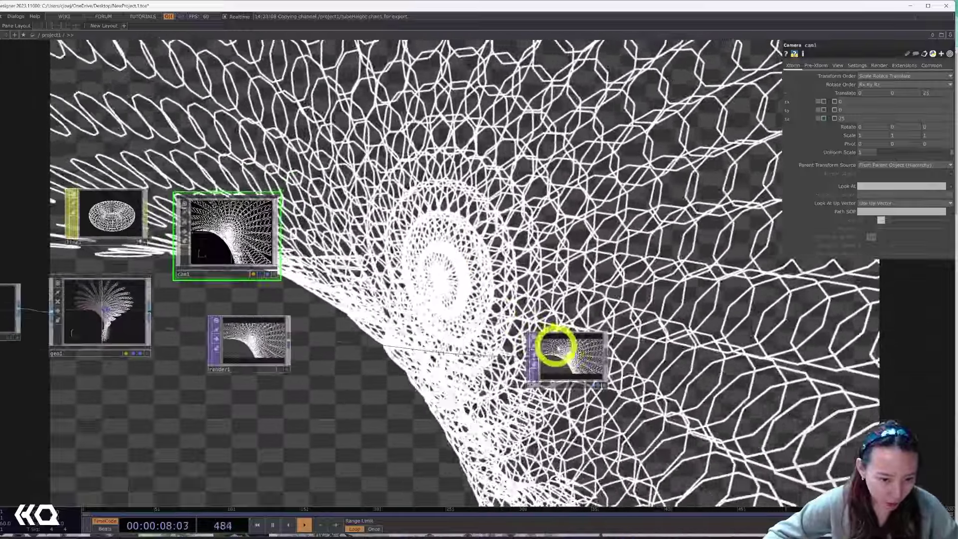
left_click_drag(558, 347, 624, 349)
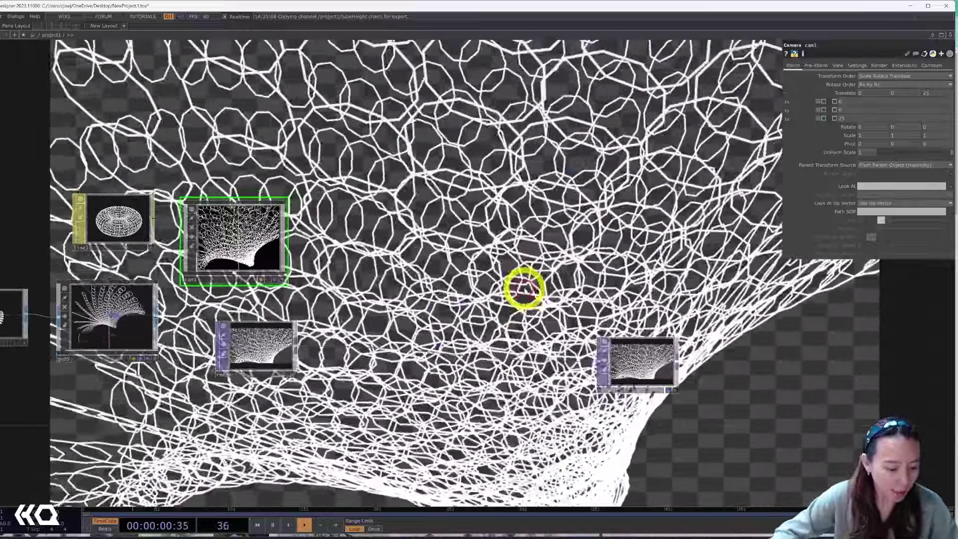
Step: Add a Ramp TOP, ramp1, and change its output resolution
double_click(524, 285)
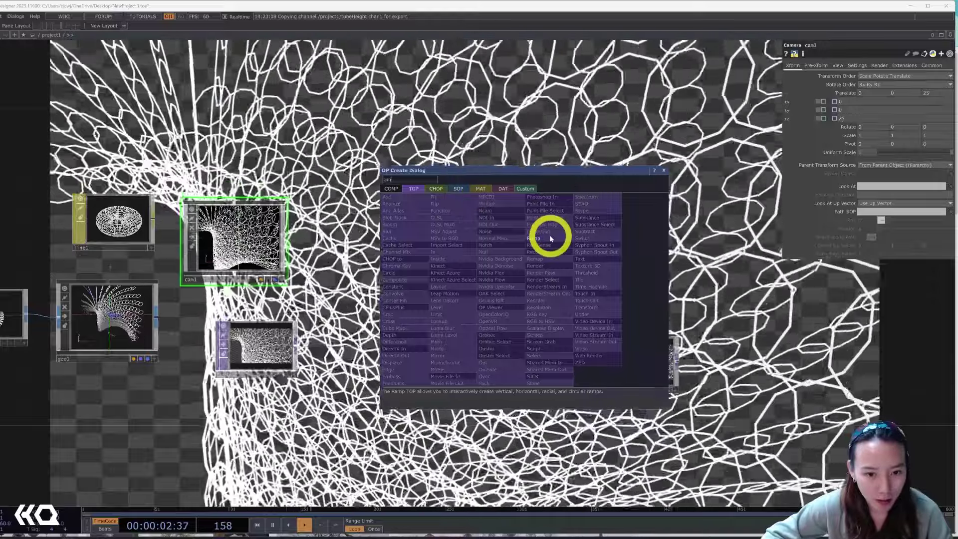
left_click(550, 238)
left_click(400, 237)
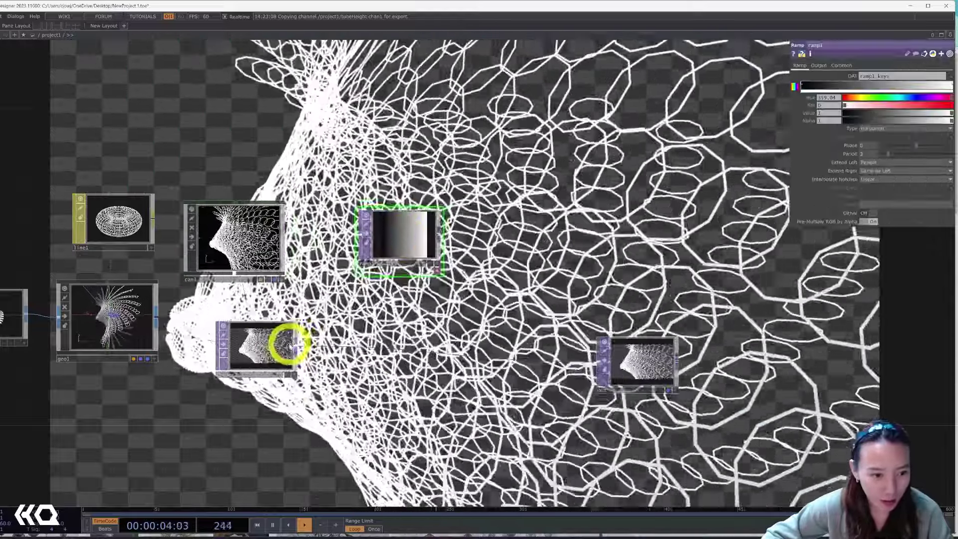
left_click(285, 342)
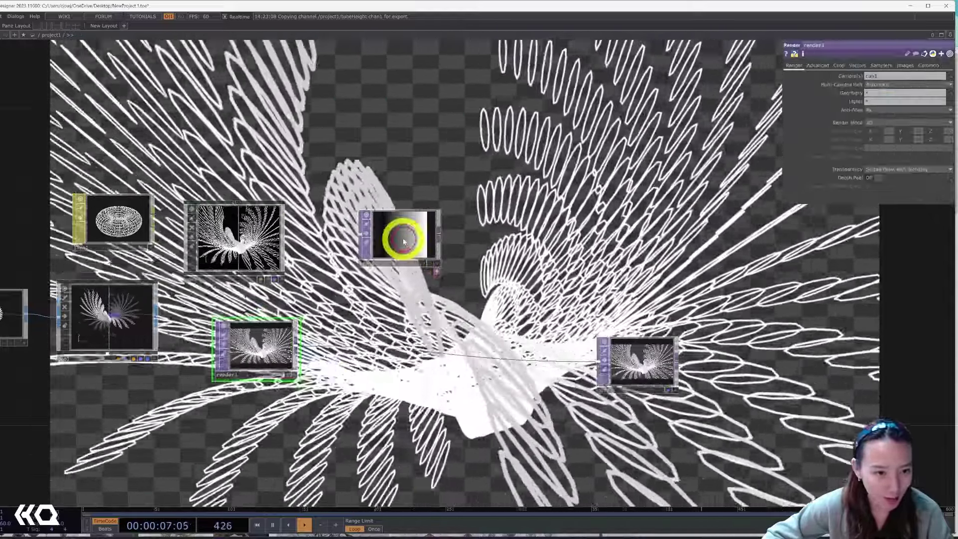
left_click(405, 242)
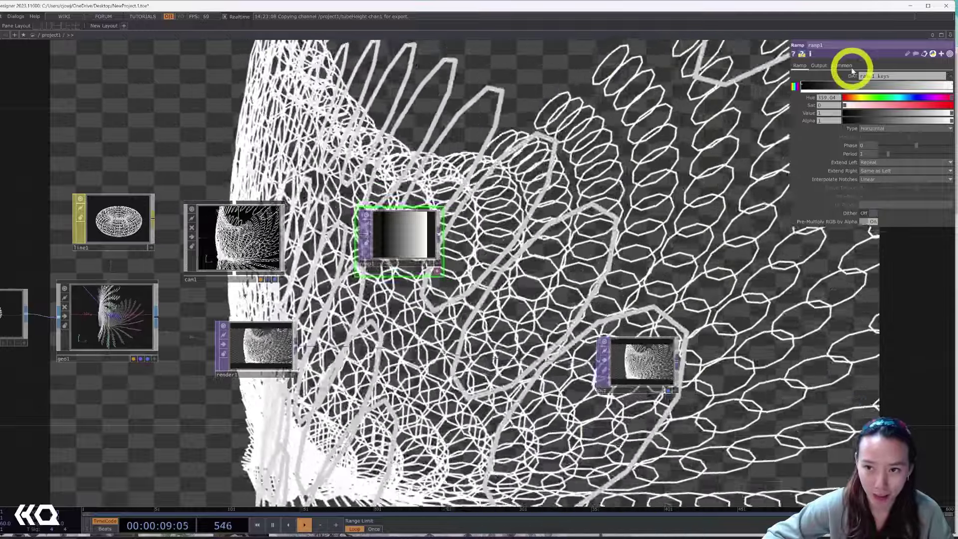
left_click(848, 67)
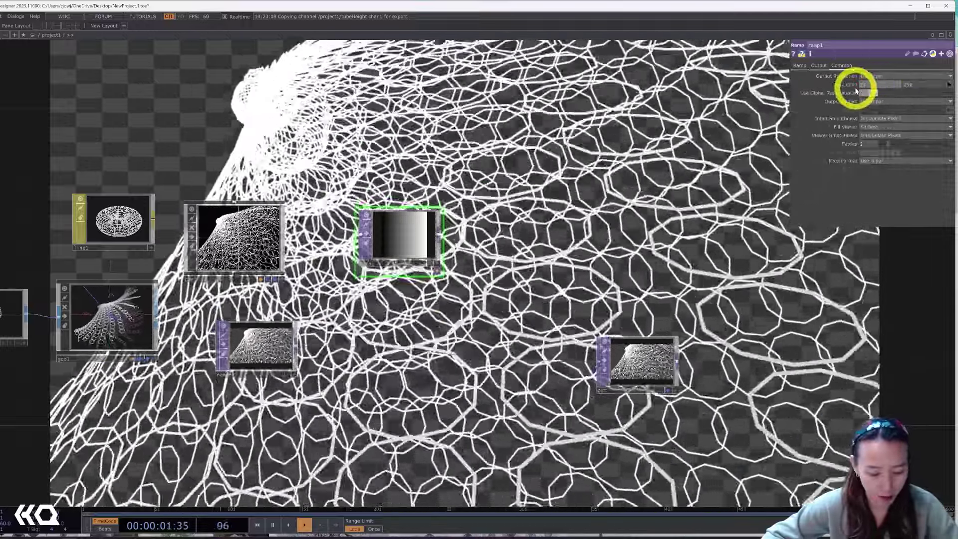
left_click(913, 86)
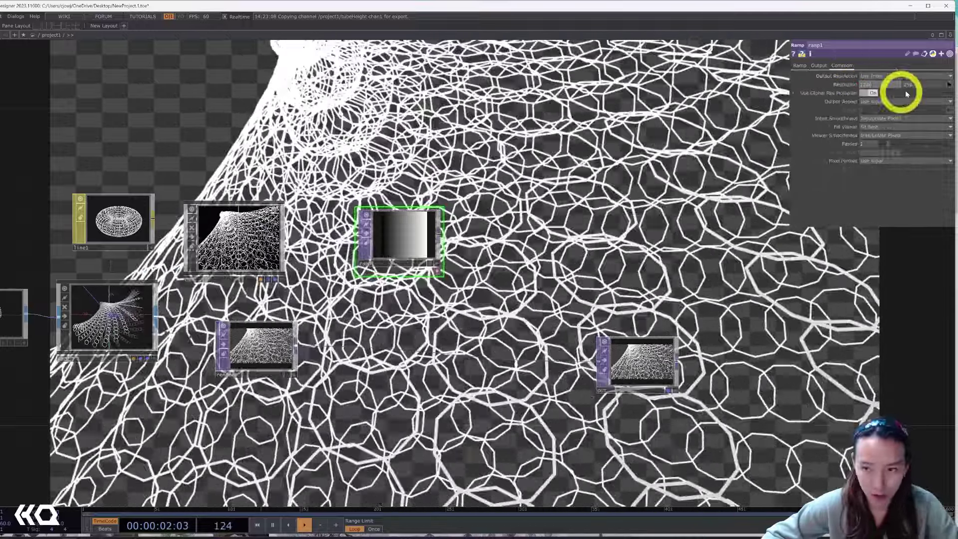
type("1")
key("Return")
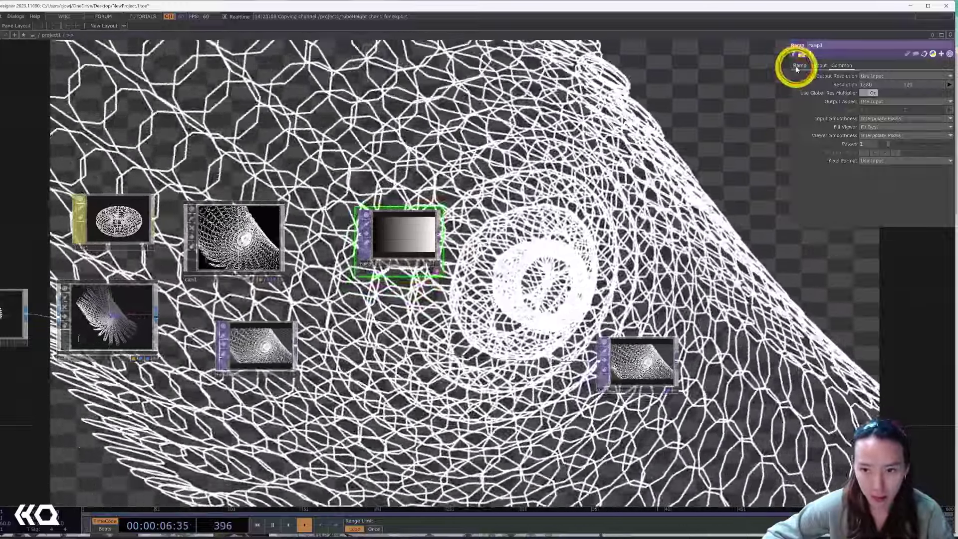
Step: Make ramp1 a circular gradient with period 2.25
left_click(798, 67)
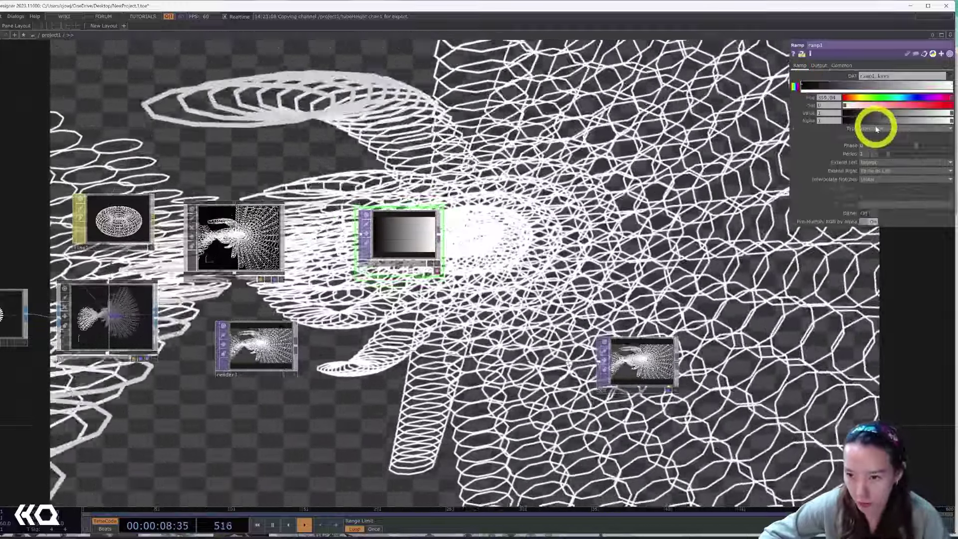
left_click(880, 129)
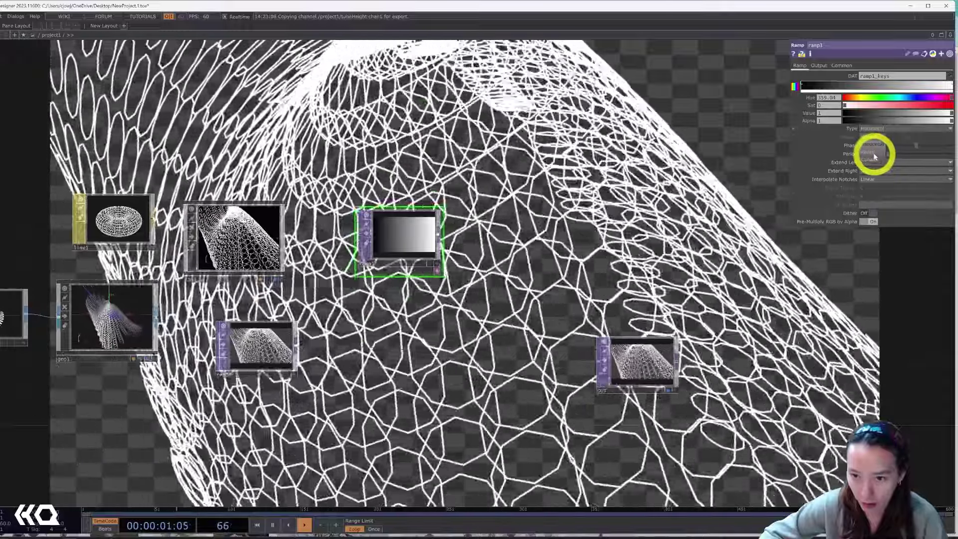
left_click(876, 154)
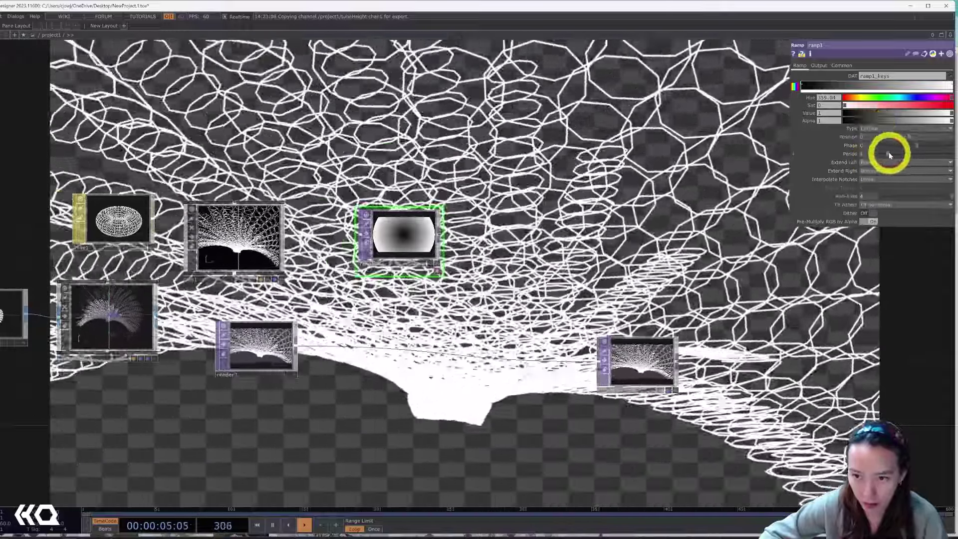
left_click_drag(889, 155, 897, 153)
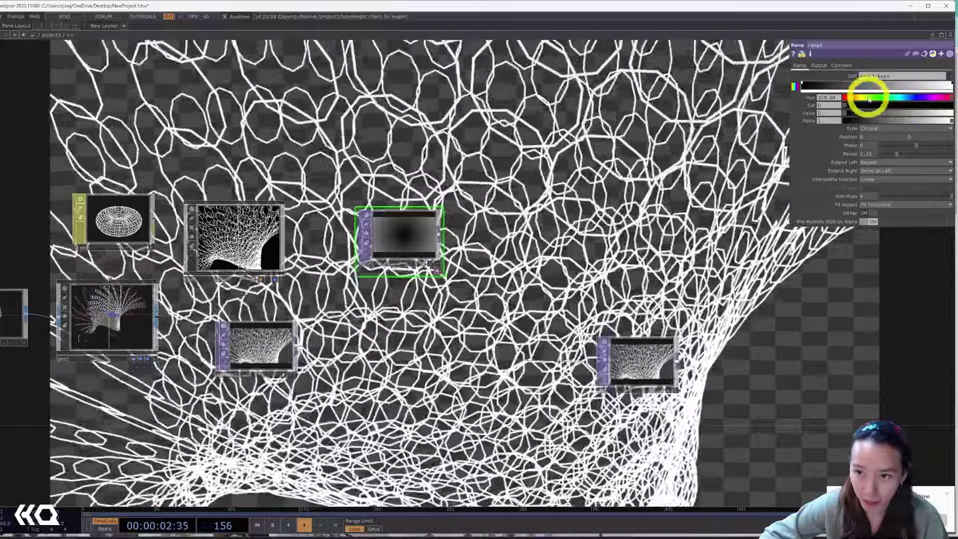
Step: Set the ramp key colour to orange-brown with hue 26 and value 0.464
left_click(856, 100)
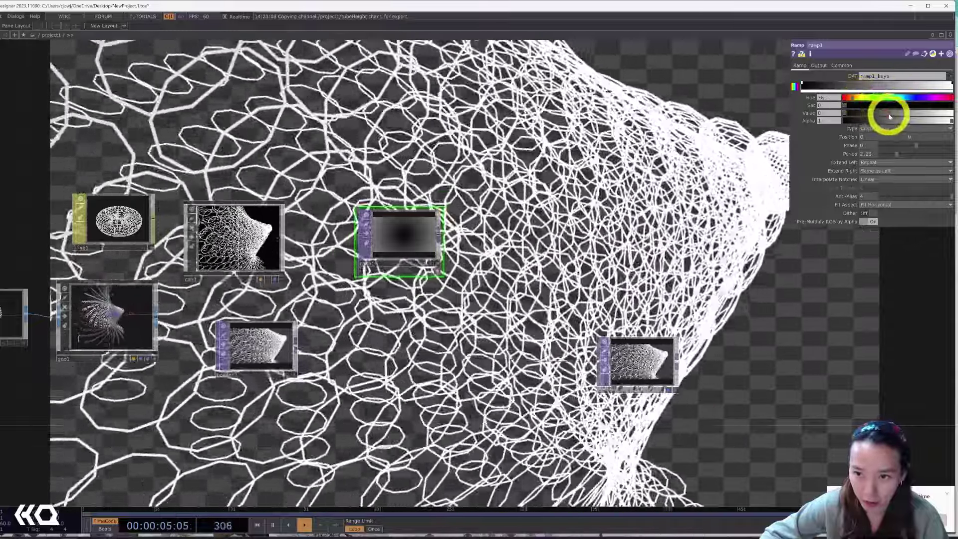
left_click_drag(888, 114, 909, 114)
left_click(946, 107)
left_click(948, 106)
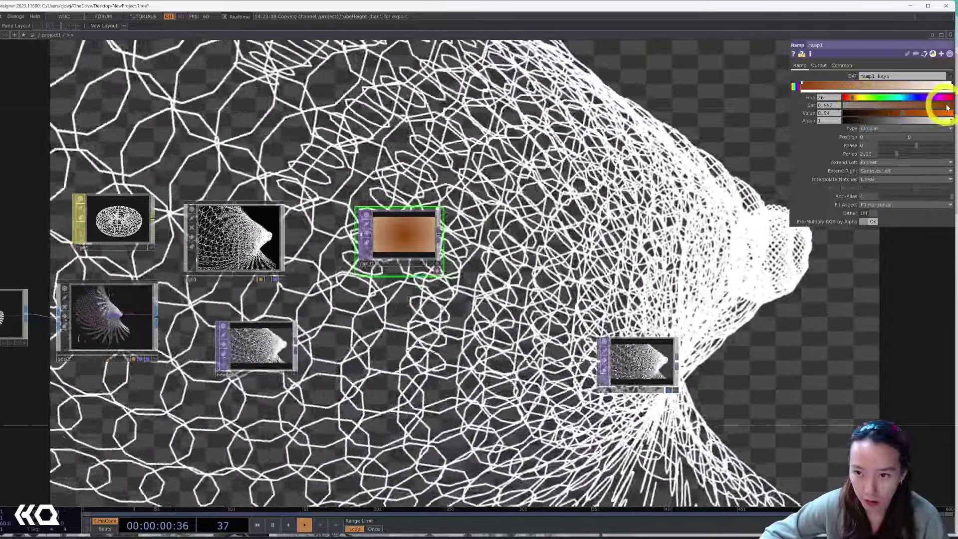
left_click(948, 106)
left_click_drag(903, 112, 899, 107)
left_click_drag(498, 241, 498, 263)
scroll(529, 239, "up", 4)
Step: Add multiply1 below ramp1, feed render1 and ramp1 into it, and turn off OUT's background display
key("Tab")
type("mu")
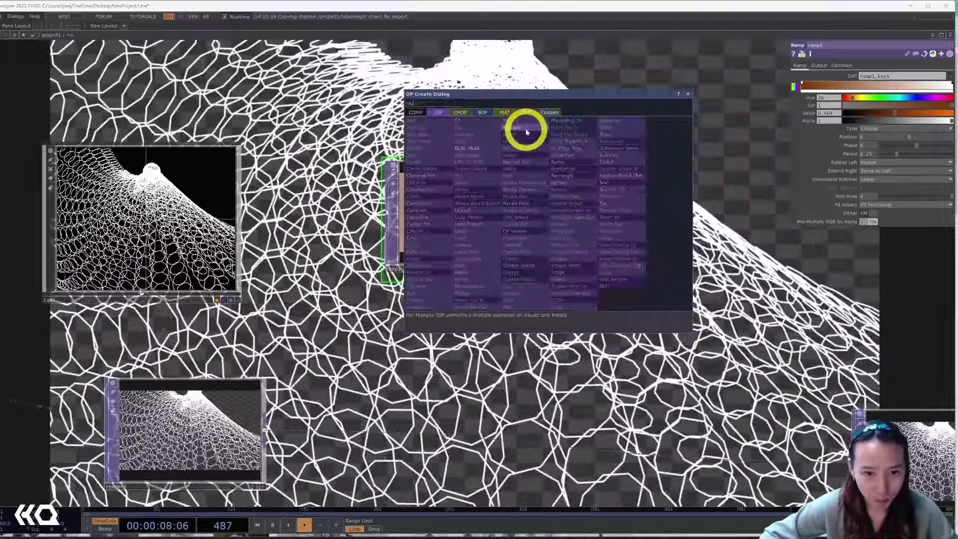
left_click(519, 129)
left_click(438, 430)
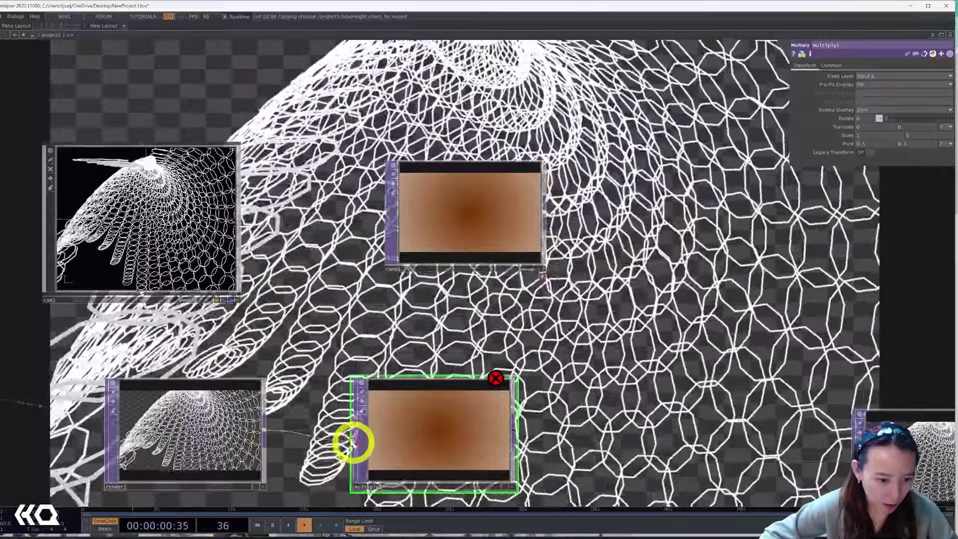
left_click(353, 442)
scroll(439, 411, "up", 6)
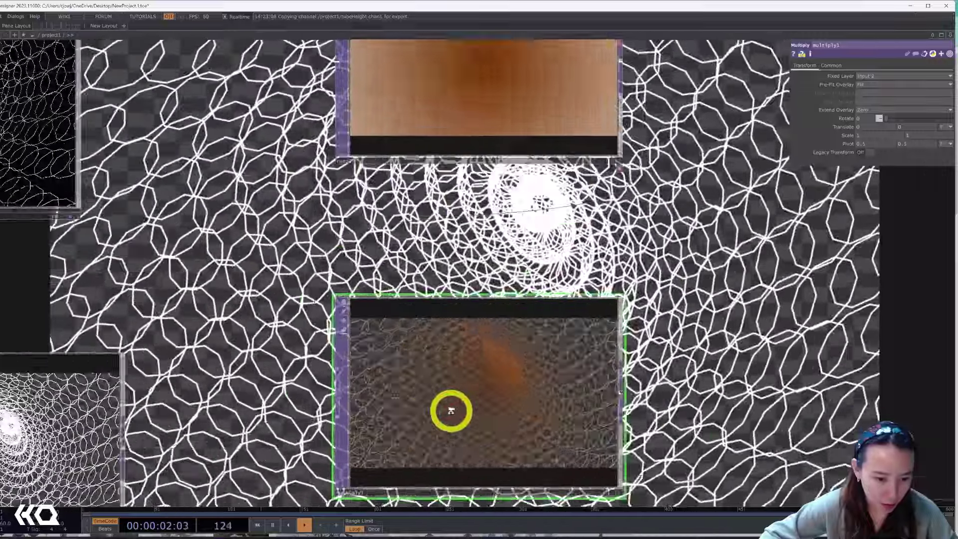
scroll(533, 331, "down", 6)
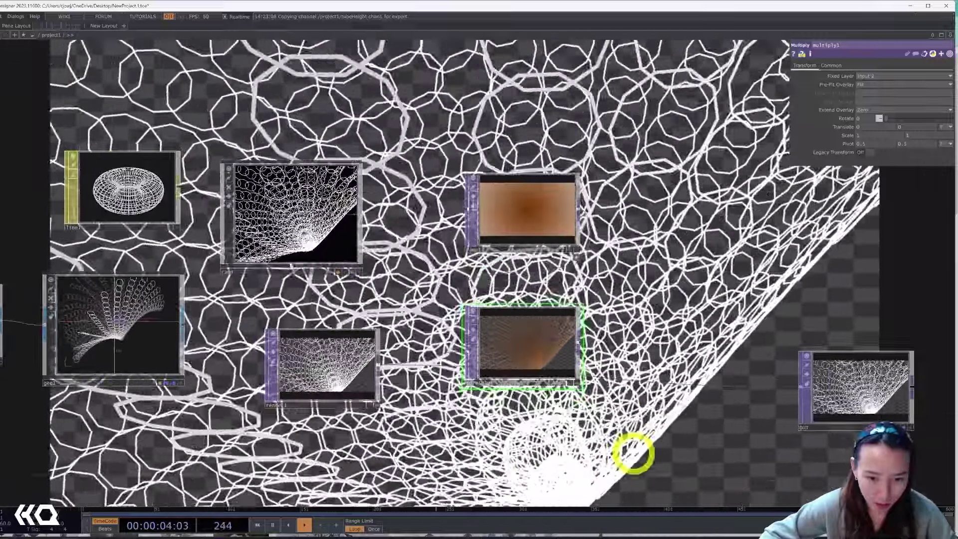
scroll(499, 320, "up", 5)
scroll(464, 322, "down", 5)
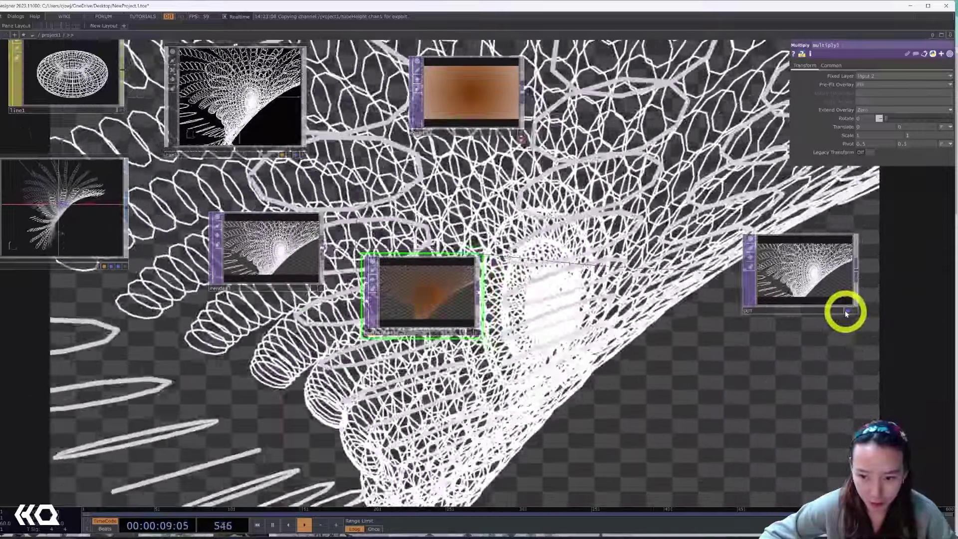
left_click(845, 312)
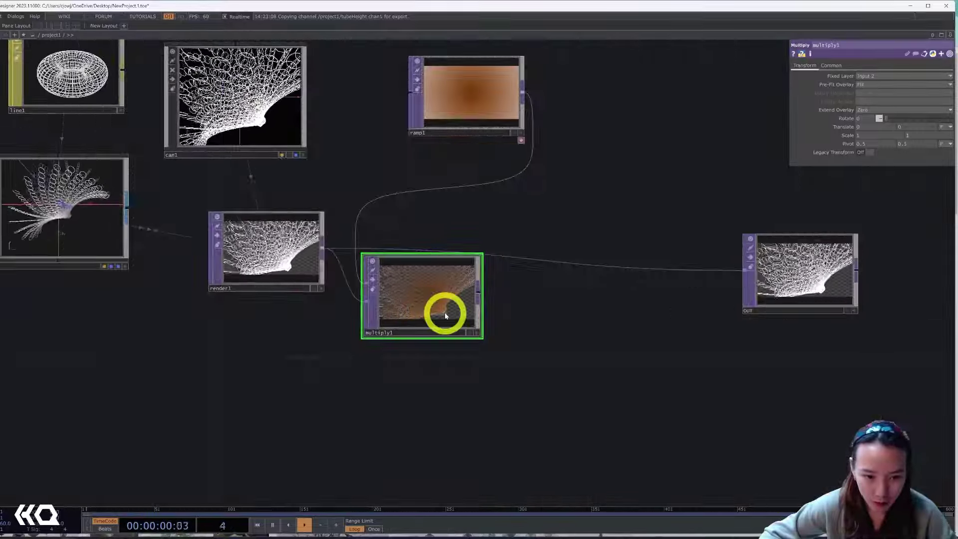
scroll(443, 313, "up", 3)
Step: Add an Edge TOP, edge1, after multiply1 with Strength 1.49
left_click(518, 283)
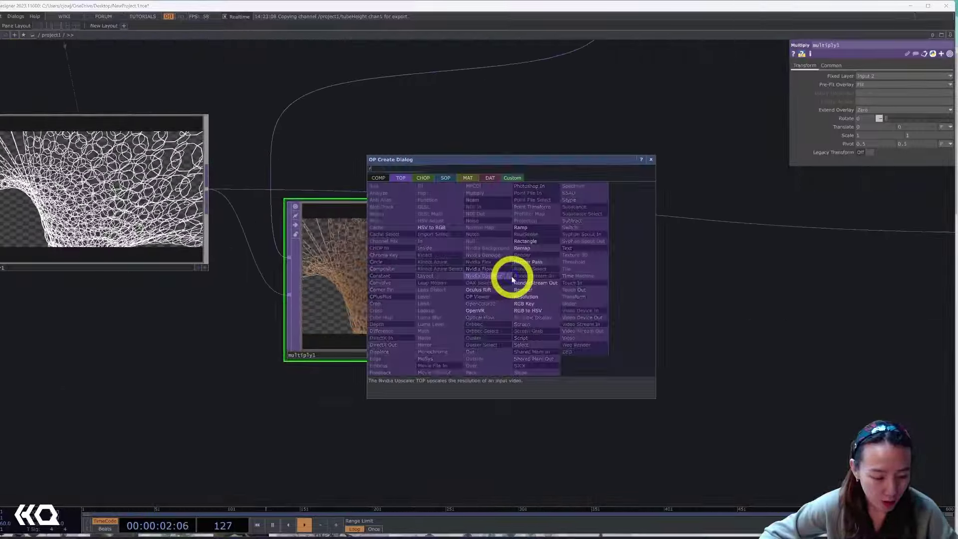
left_click(379, 358)
left_click(653, 368)
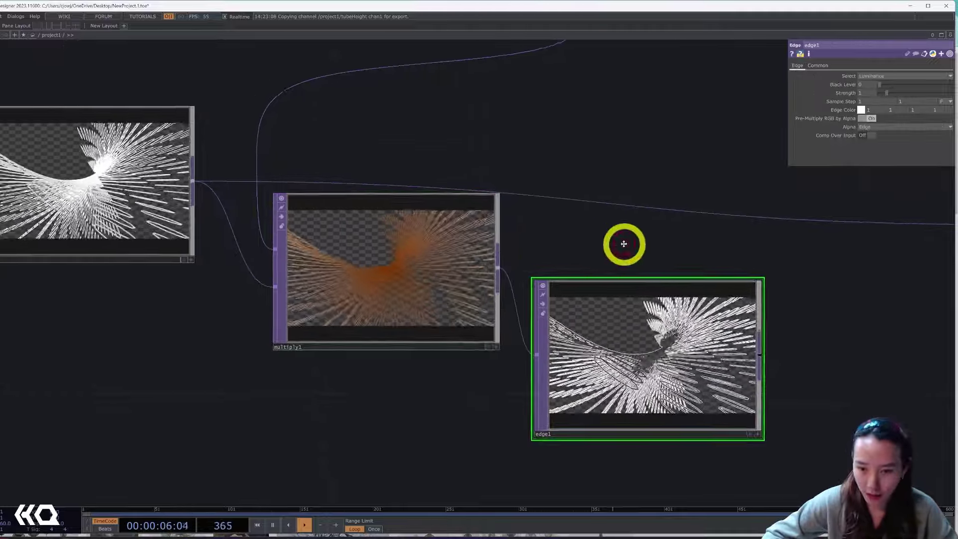
scroll(654, 353, "up", 5)
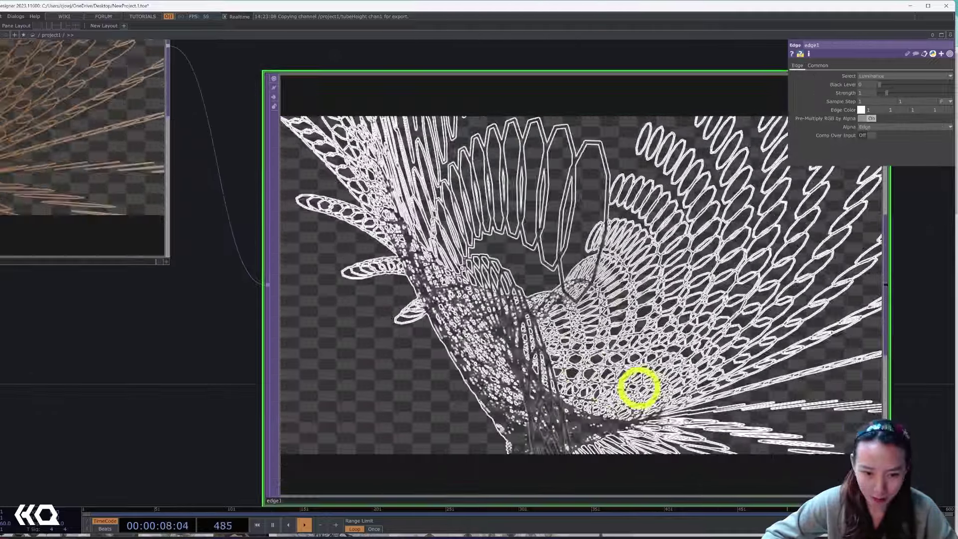
scroll(632, 381, "down", 3)
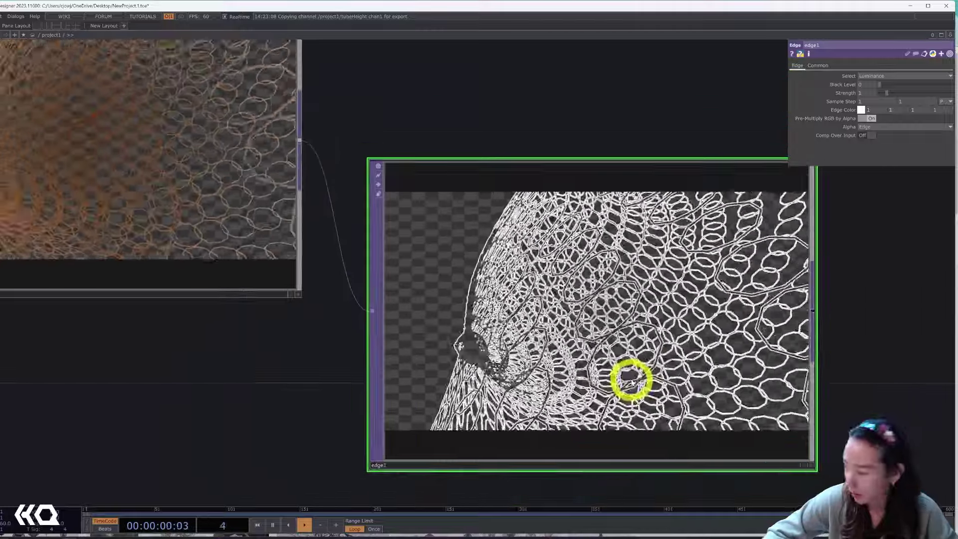
scroll(632, 380, "down", 2)
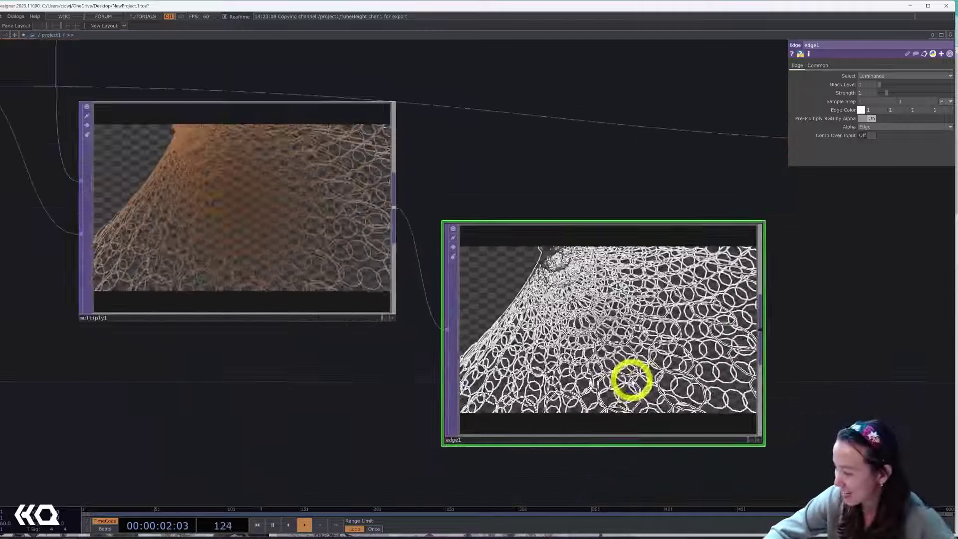
scroll(631, 381, "up", 2)
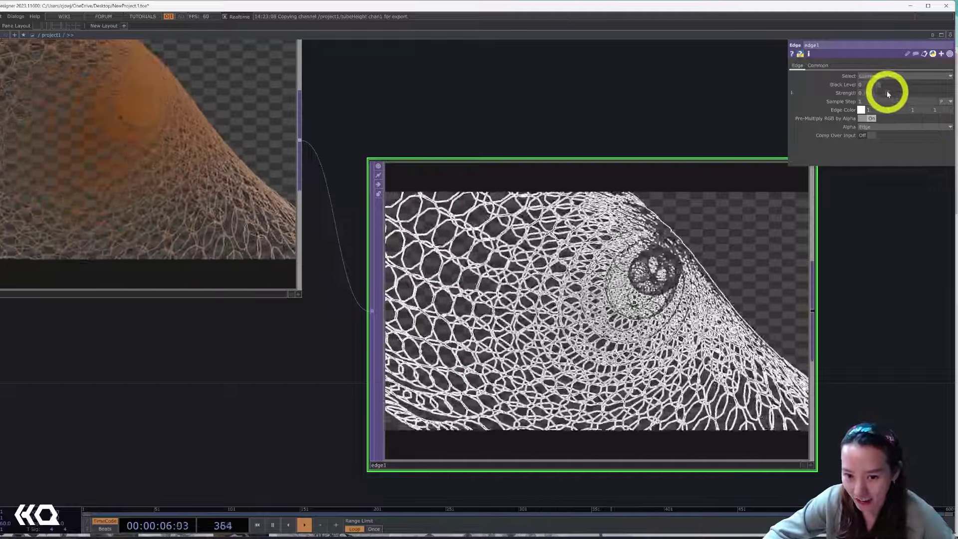
scroll(856, 250, "down", 3)
scroll(829, 262, "down", 2)
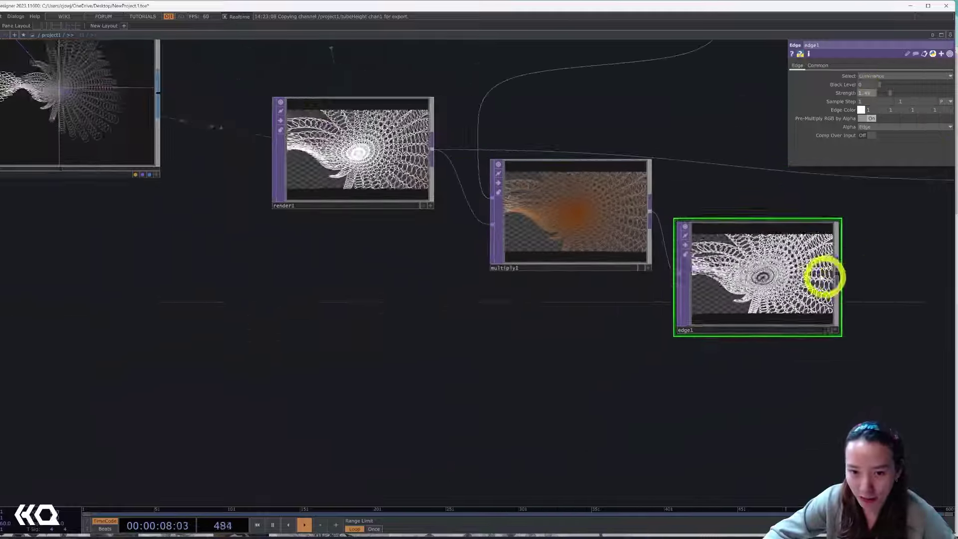
left_click_drag(781, 253, 735, 302)
Step: Add comp1 fed by multiply1 and edge1, and show the final output behind the network
key("Tab")
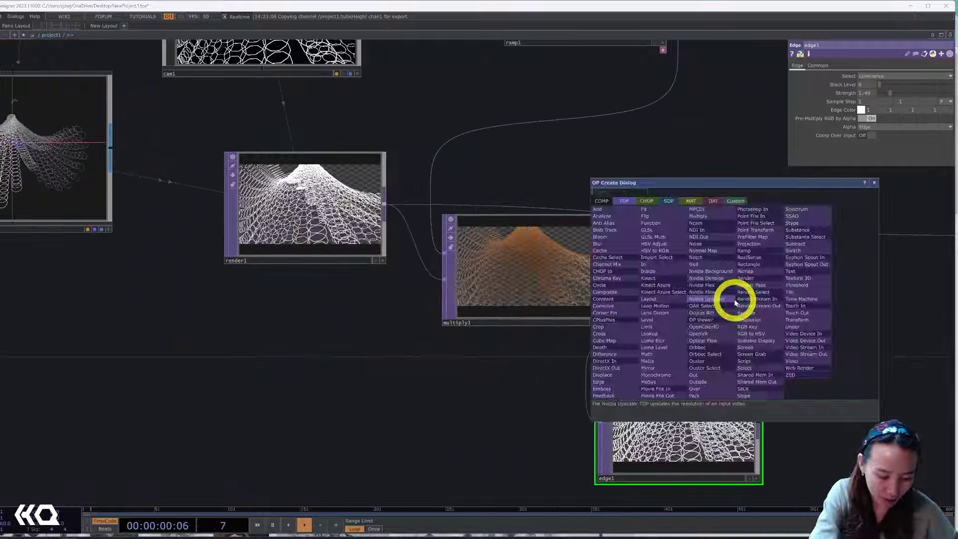
left_click(641, 285)
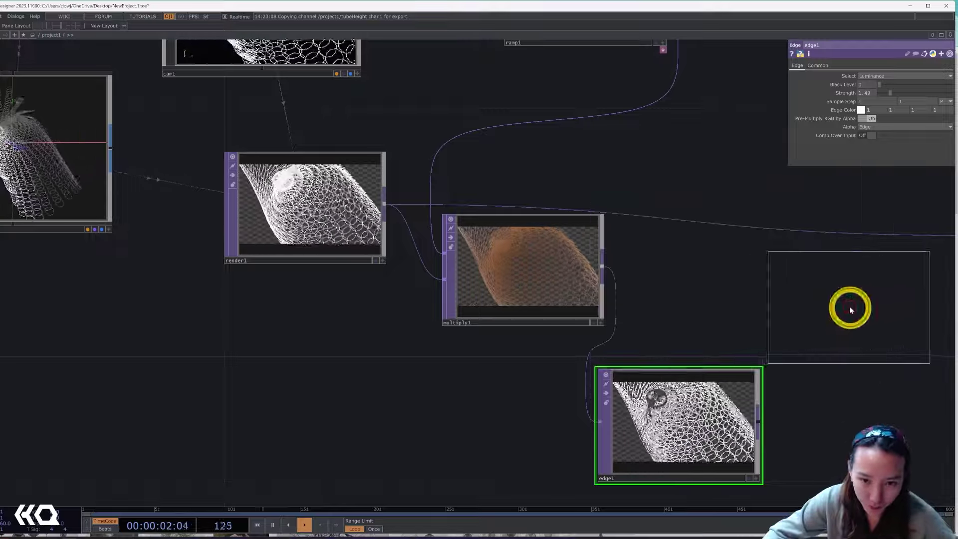
left_click(849, 311)
left_click_drag(814, 453, 586, 437)
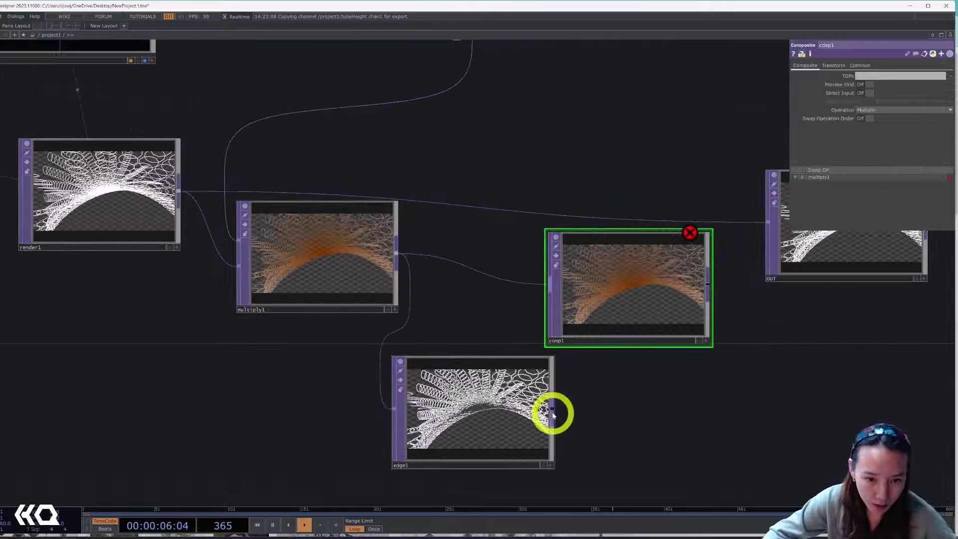
left_click_drag(755, 384, 530, 335)
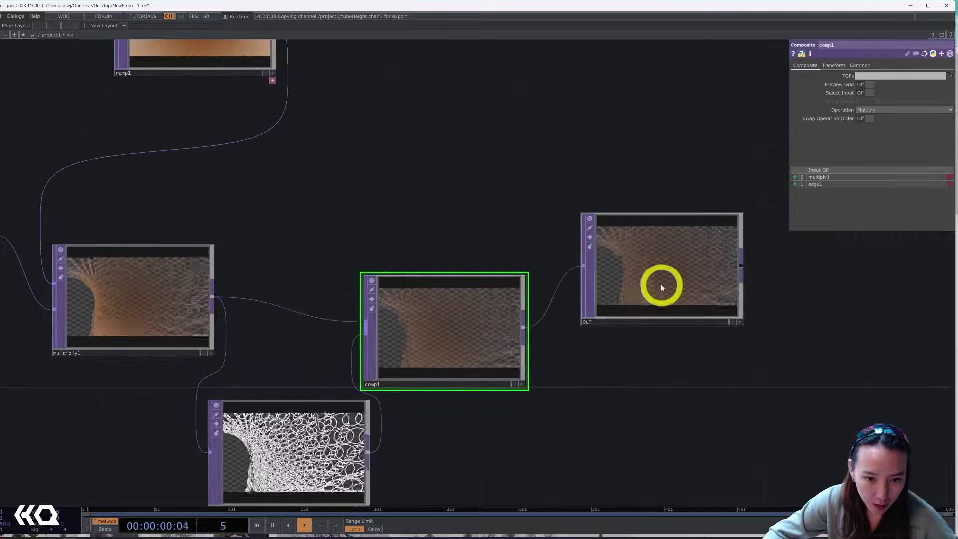
left_click(799, 356)
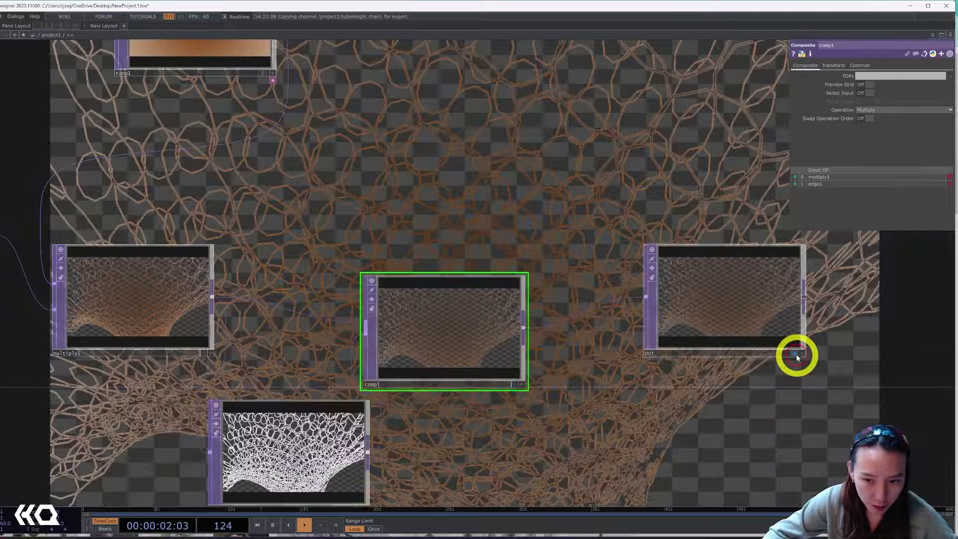
Step: Rearrange the OUT and comp1 nodes and start a new connection from multiply1
scroll(703, 293, "down", 3)
left_click_drag(654, 237, 509, 220)
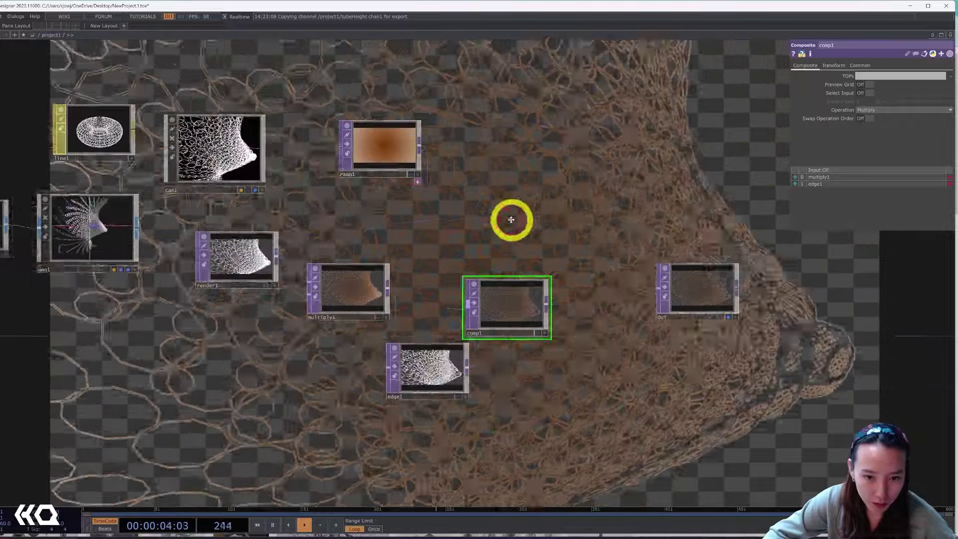
left_click_drag(635, 274, 749, 294)
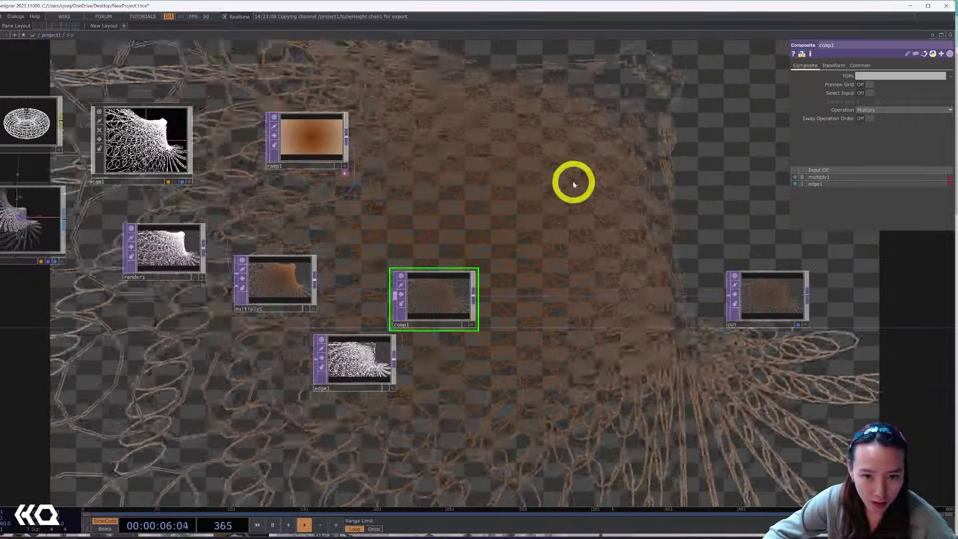
left_click_drag(442, 300, 491, 299)
scroll(350, 293, "up", 2)
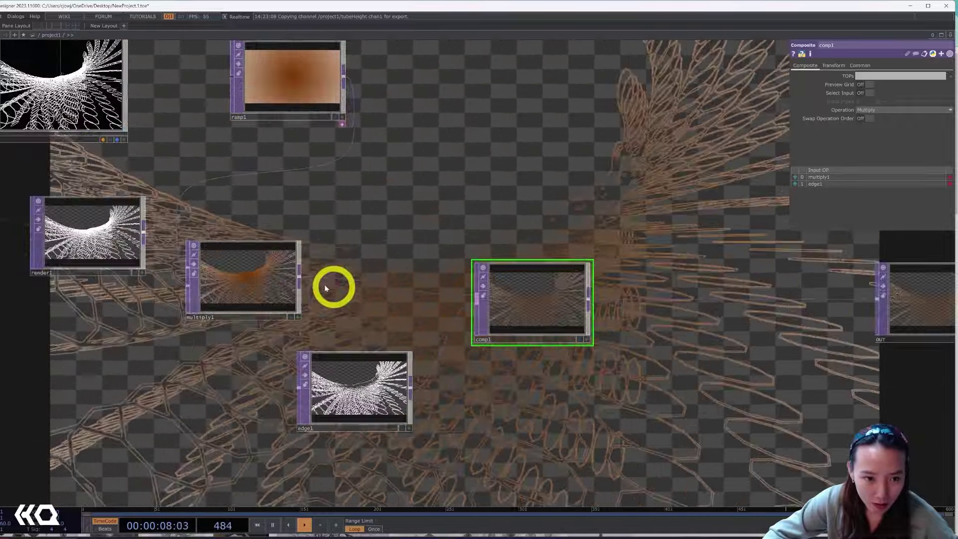
left_click_drag(302, 278, 332, 271)
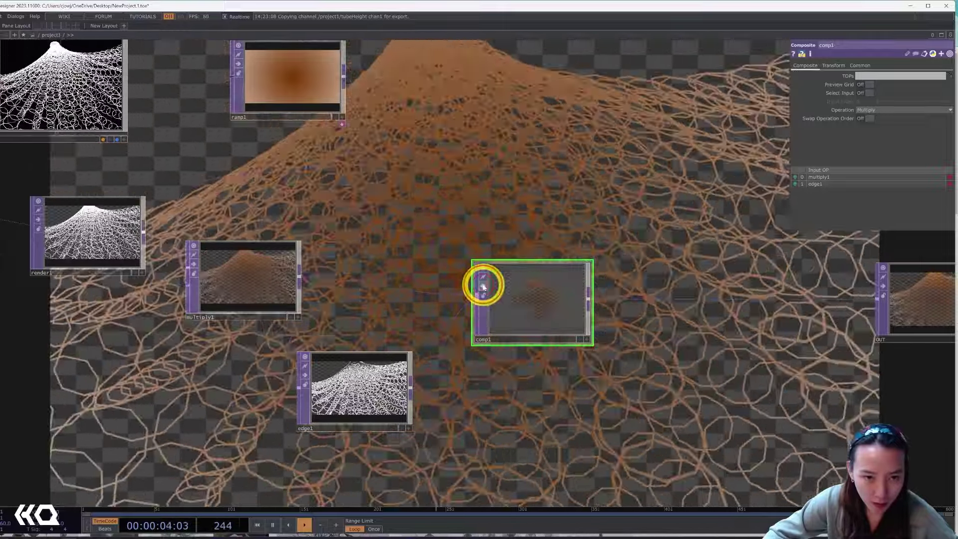
left_click(483, 287)
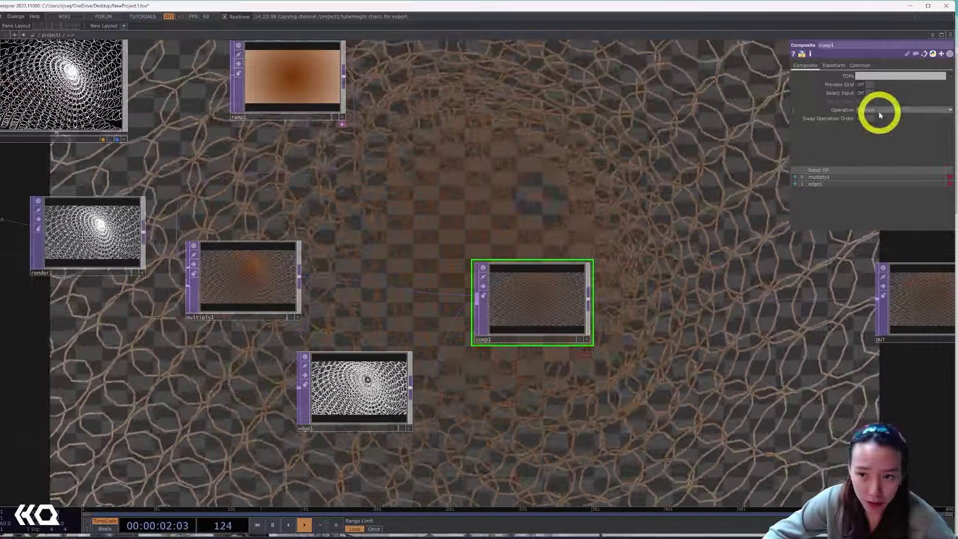
left_click(880, 111)
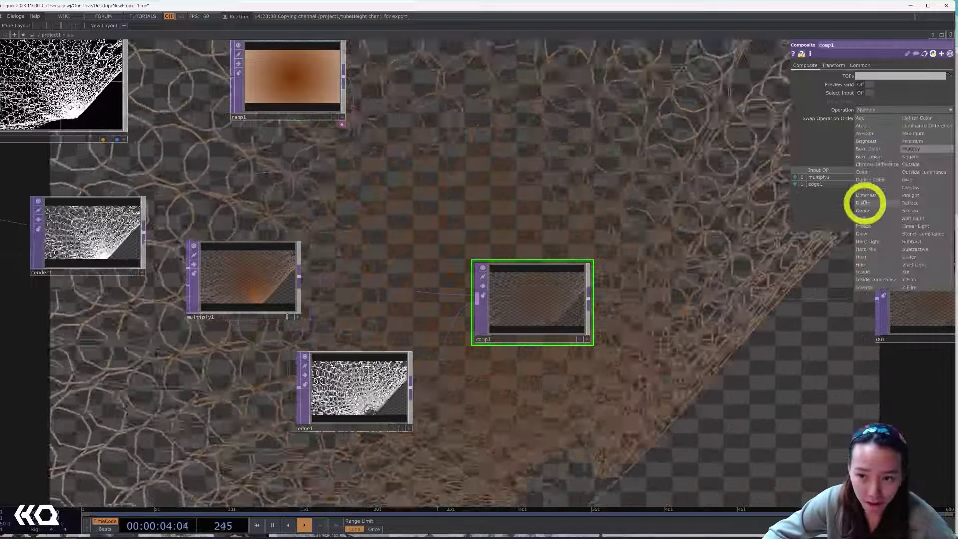
left_click(865, 203)
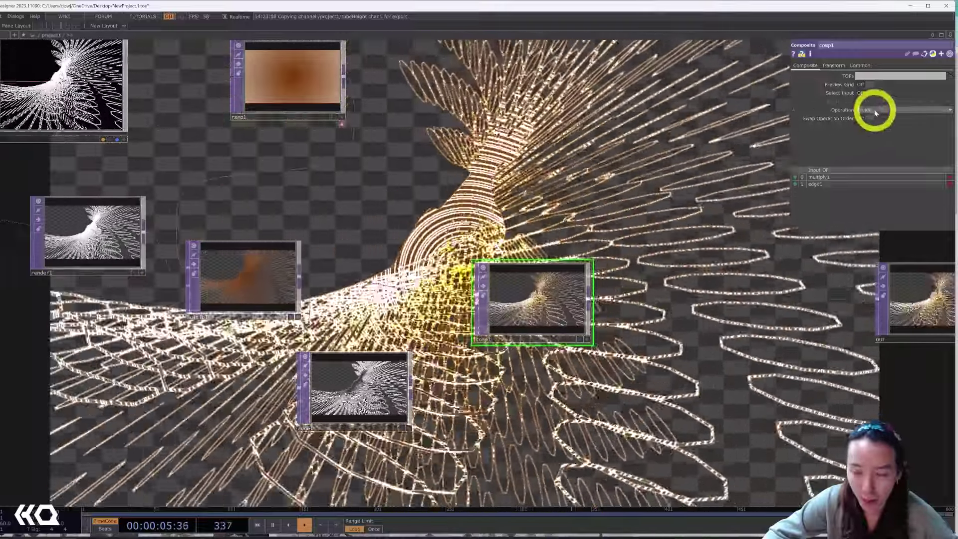
left_click(874, 110)
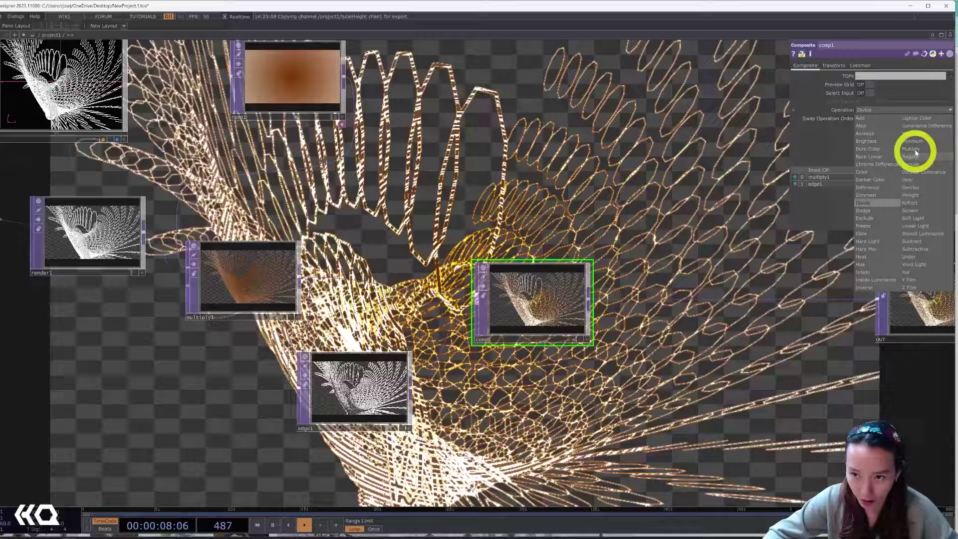
left_click(916, 151)
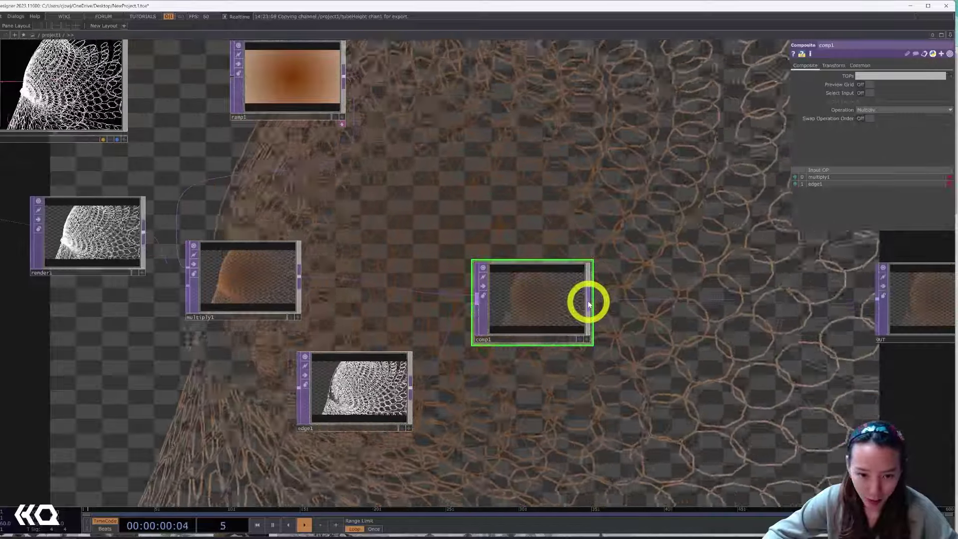
Step: Add a Transform TOP after comp1 with a pale pinkish-gray background colour
left_click(588, 304)
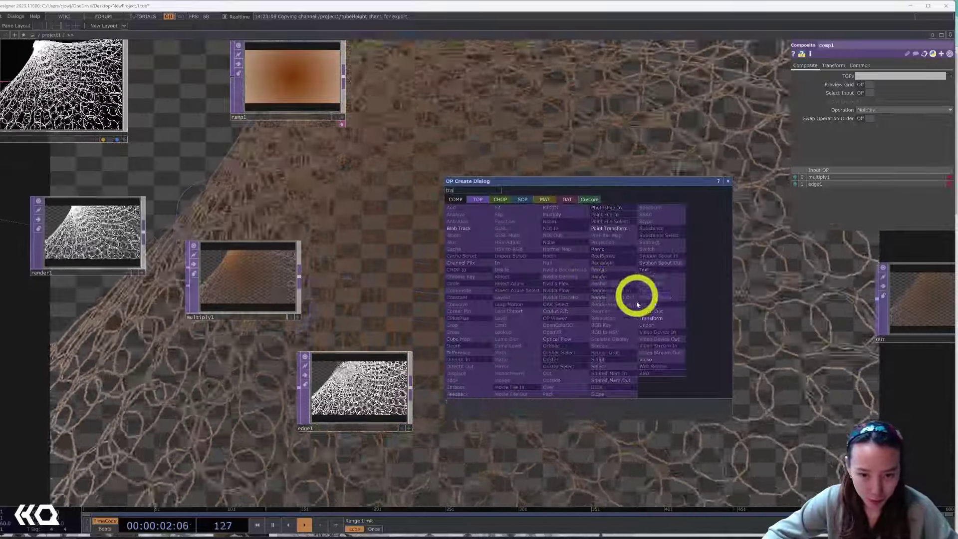
left_click(658, 320)
left_click(704, 321)
left_click_drag(701, 328, 722, 305)
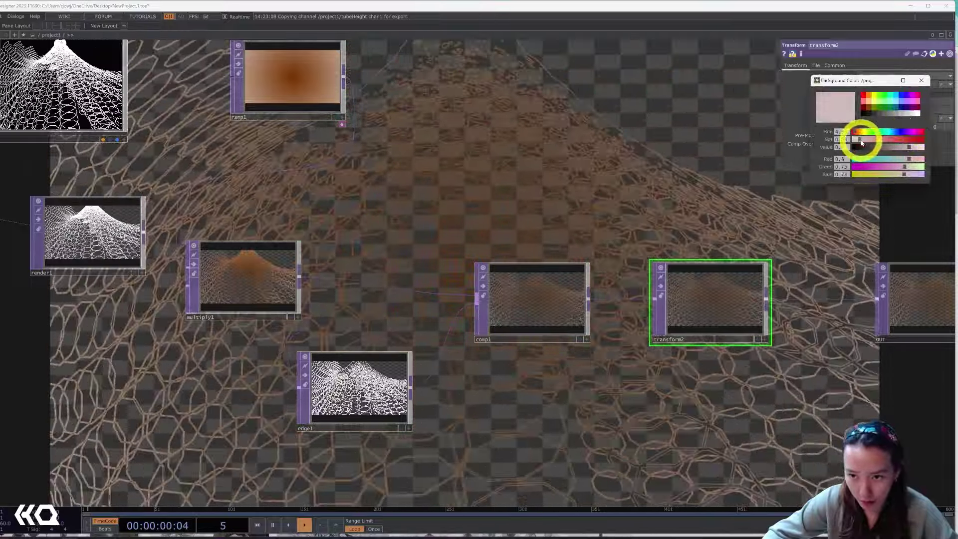
left_click(921, 81)
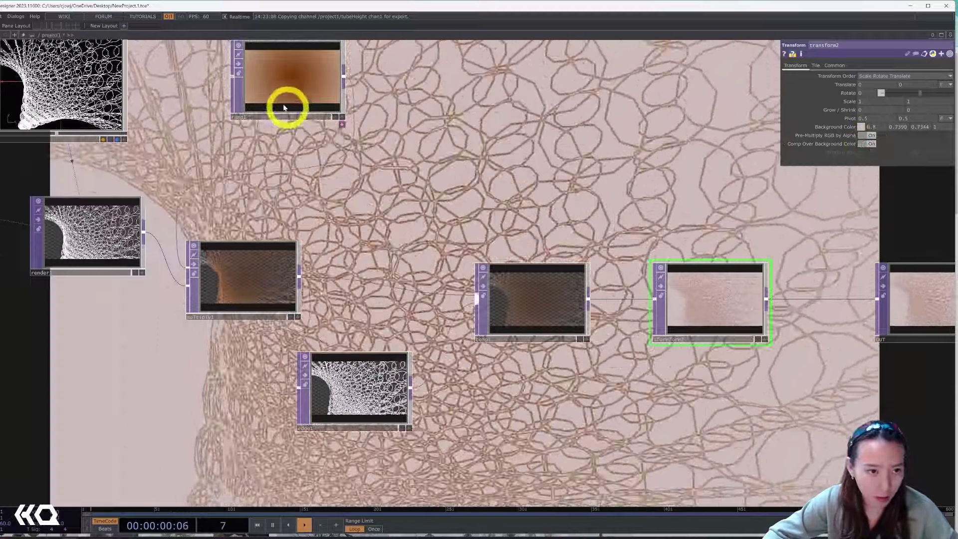
Step: Shift ramp1's hue to about 47 for a golden olive tone
left_click(284, 107)
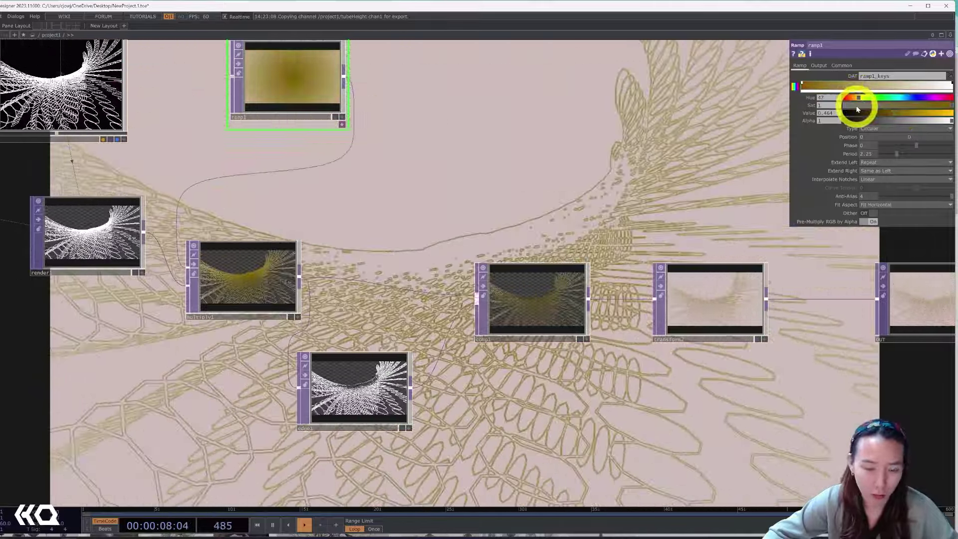
left_click_drag(601, 195, 476, 184)
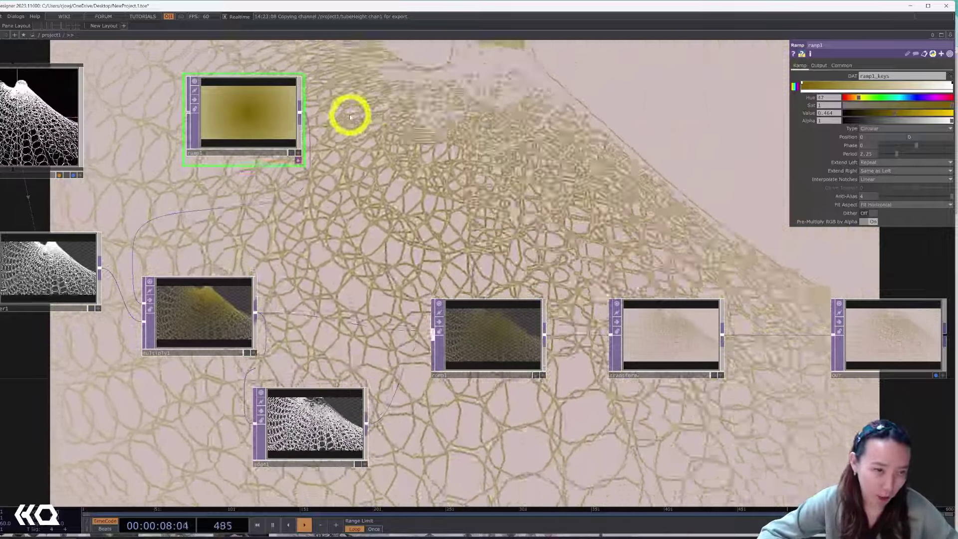
Step: Create a Rectangle TOP, rectangle1, in the network
scroll(544, 248, "up", 3)
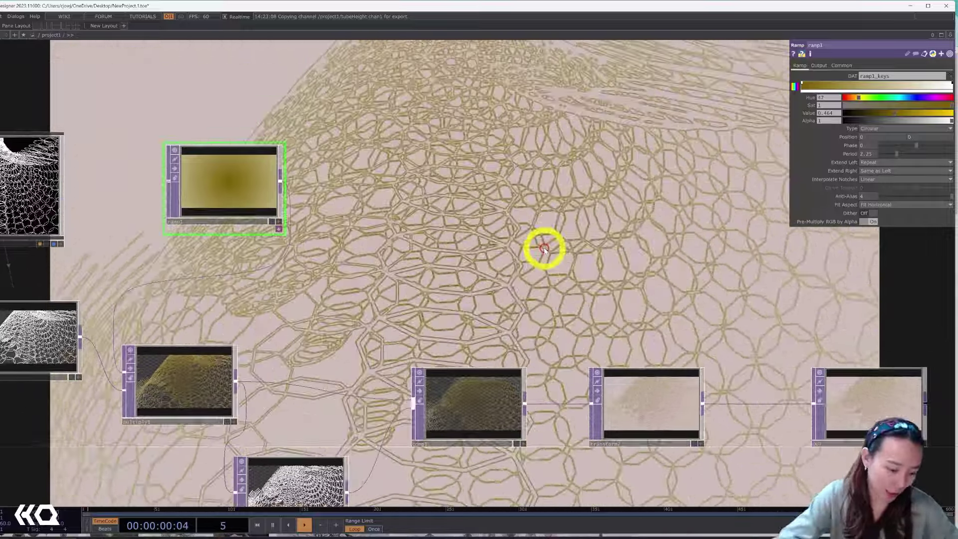
key("Tab")
type("re")
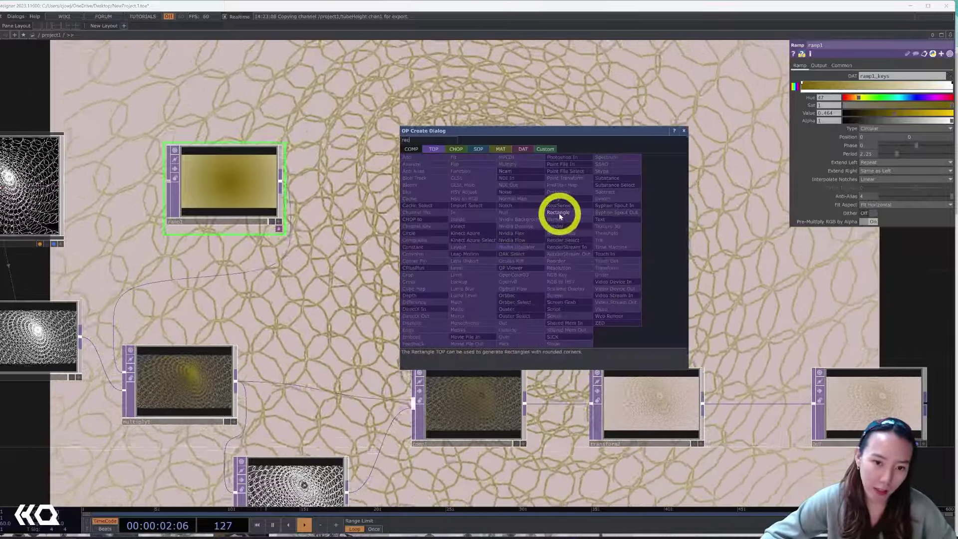
left_click(559, 212)
left_click(594, 215)
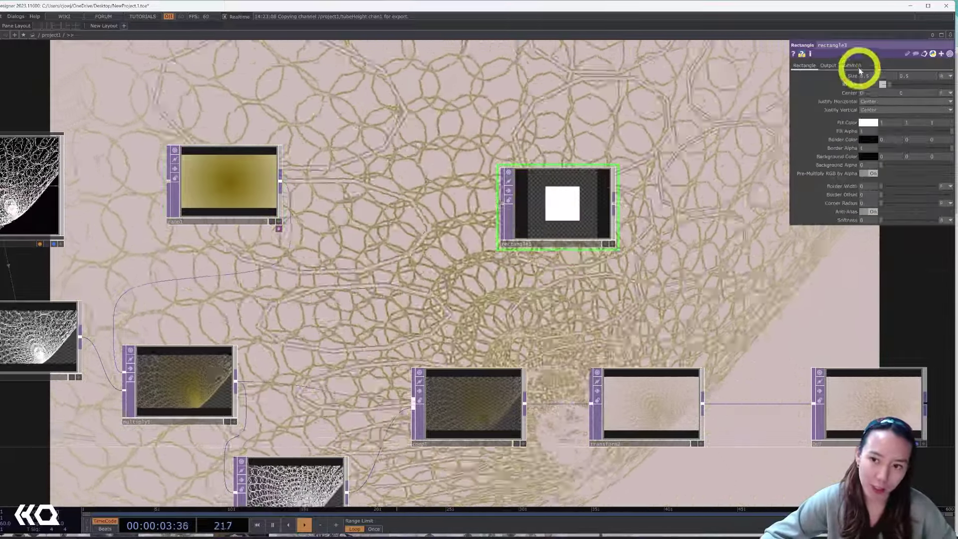
Step: Set rectangle1's resolution to 1280x256
left_click(857, 66)
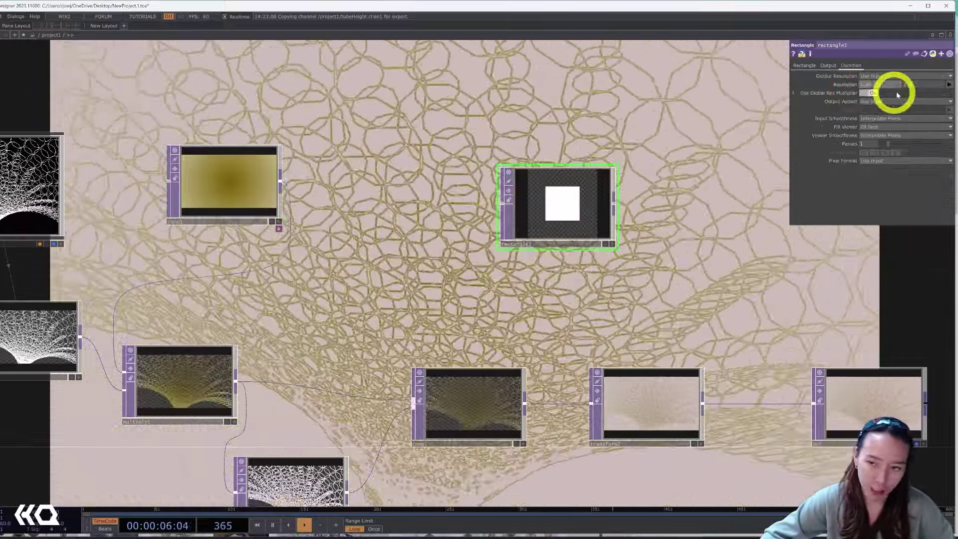
key("Return")
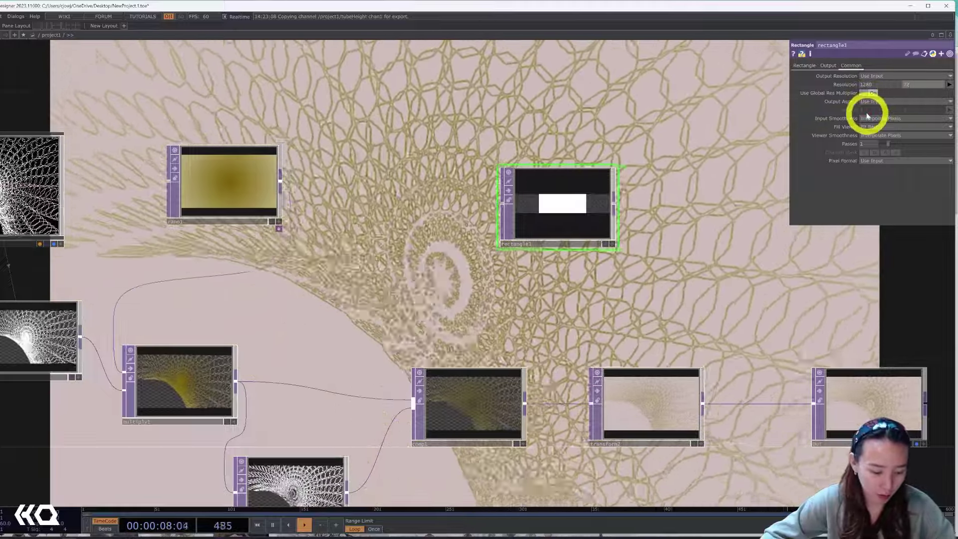
left_click_drag(591, 192, 590, 235)
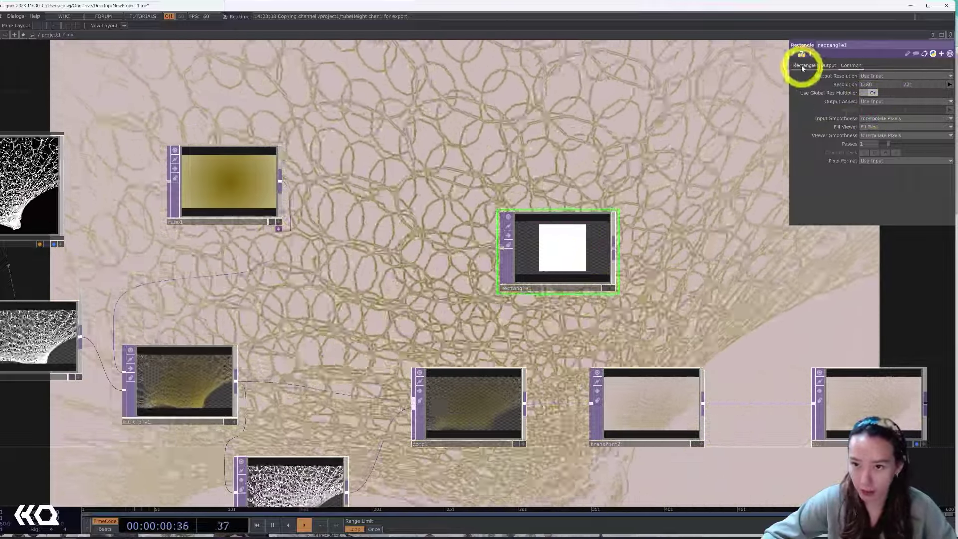
left_click(805, 66)
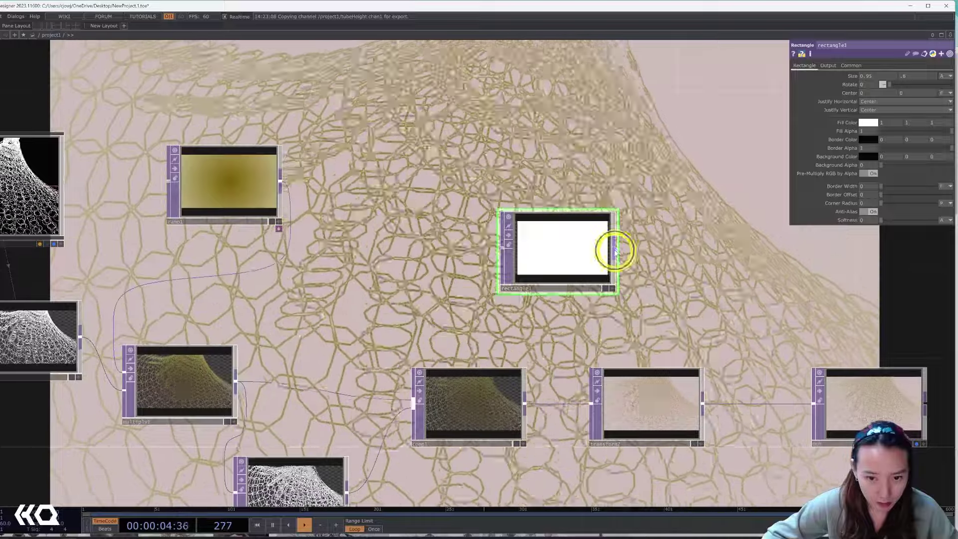
Step: Add a Multiply TOP after rectangle1, fed by comp1 and outputting into transform2
right_click(614, 252)
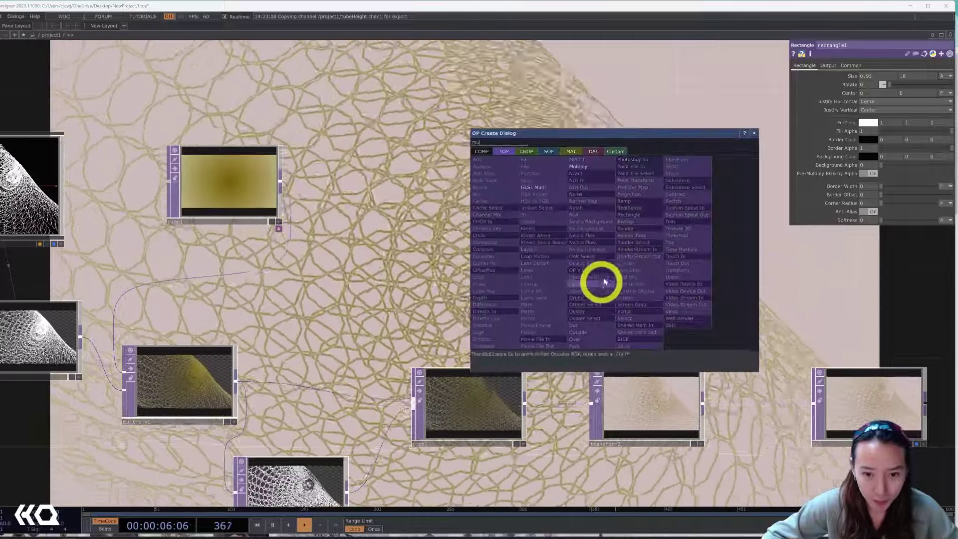
left_click(576, 167)
left_click(676, 295)
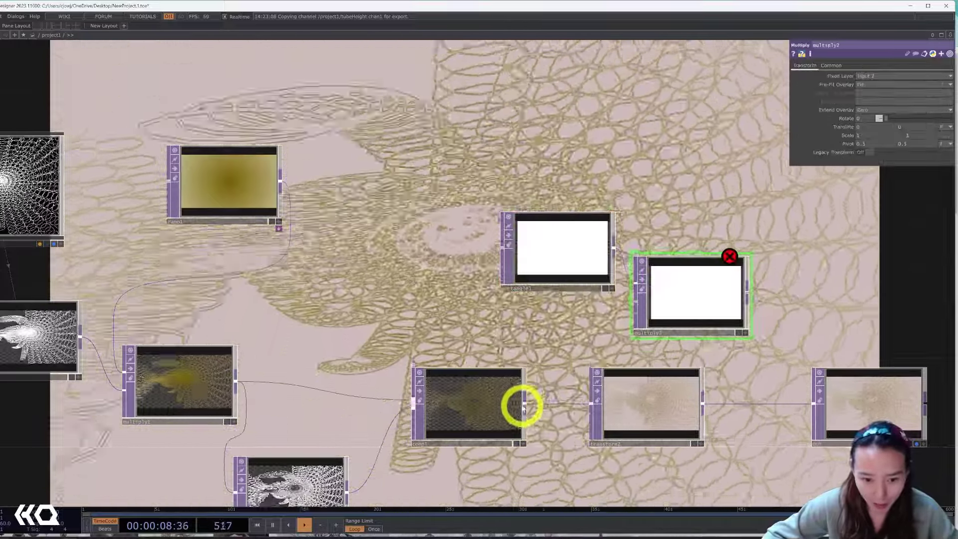
left_click_drag(523, 406, 634, 311)
left_click_drag(746, 299, 593, 404)
left_click_drag(638, 431, 676, 405)
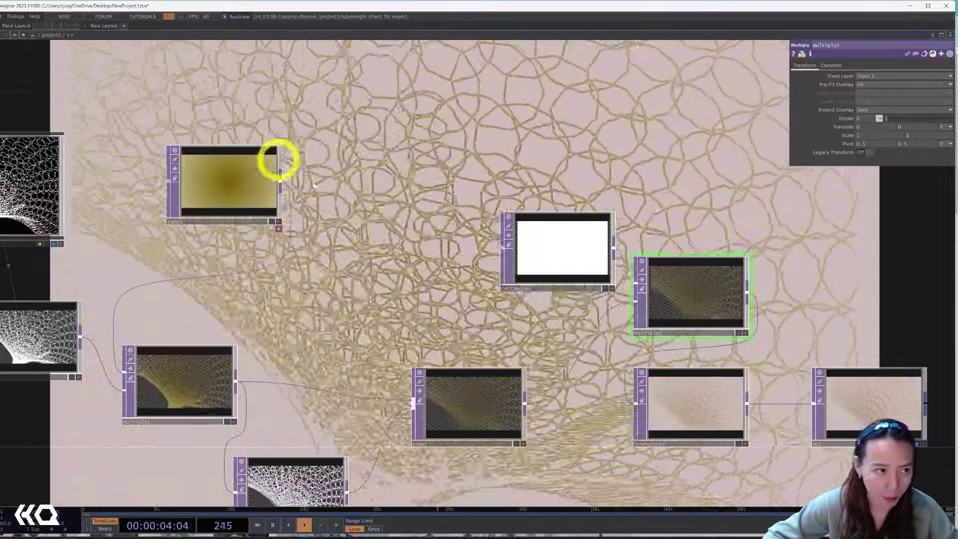
Step: Reduce rectangle1's Size height to 0.53, keeping width 0.95
scroll(553, 256, "up", 6)
left_click(554, 252)
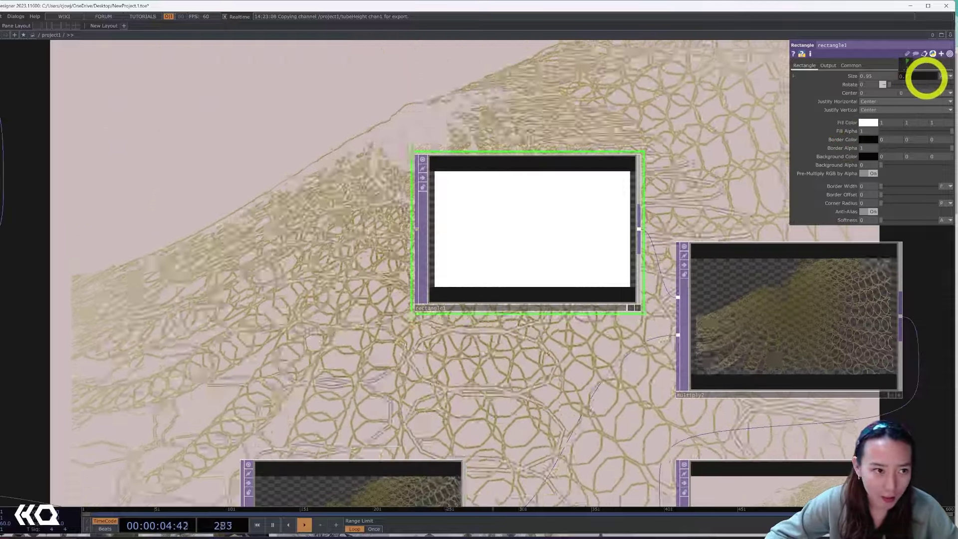
middle_click_drag(926, 78, 954, 80)
scroll(604, 163, "down", 6)
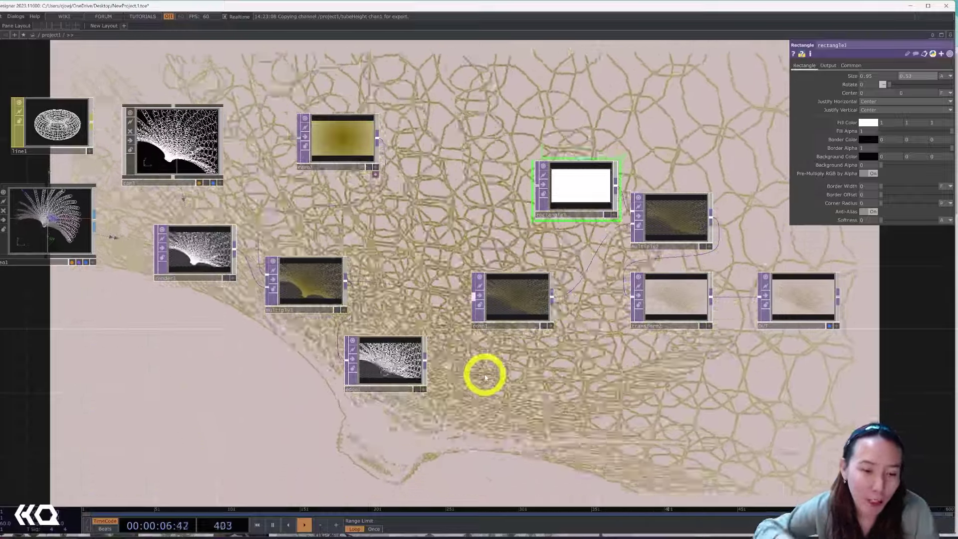
Step: Set tube1's Columns to 46 and Rows to 26 for a denser weave
scroll(549, 294, "down", 2)
scroll(553, 274, "down", 3)
scroll(246, 336, "up", 6)
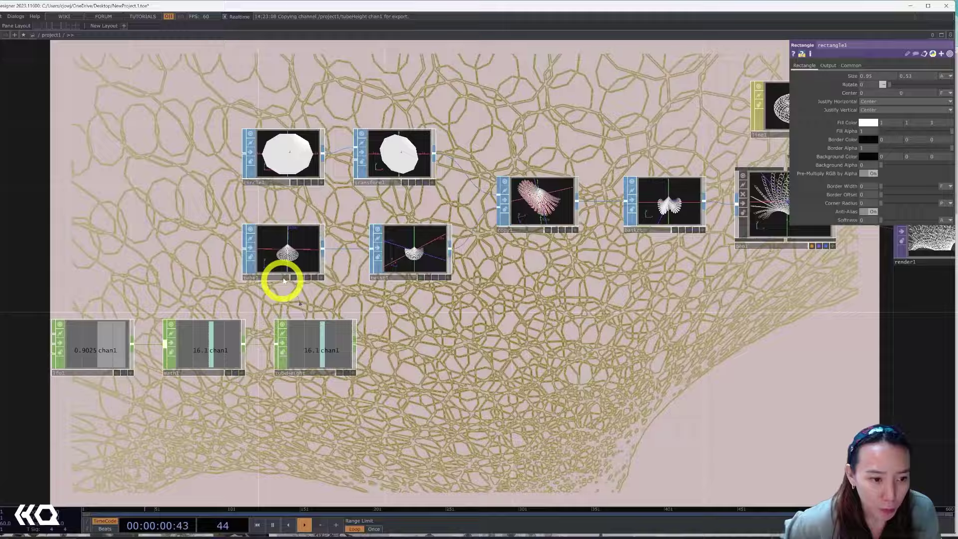
left_click(283, 278)
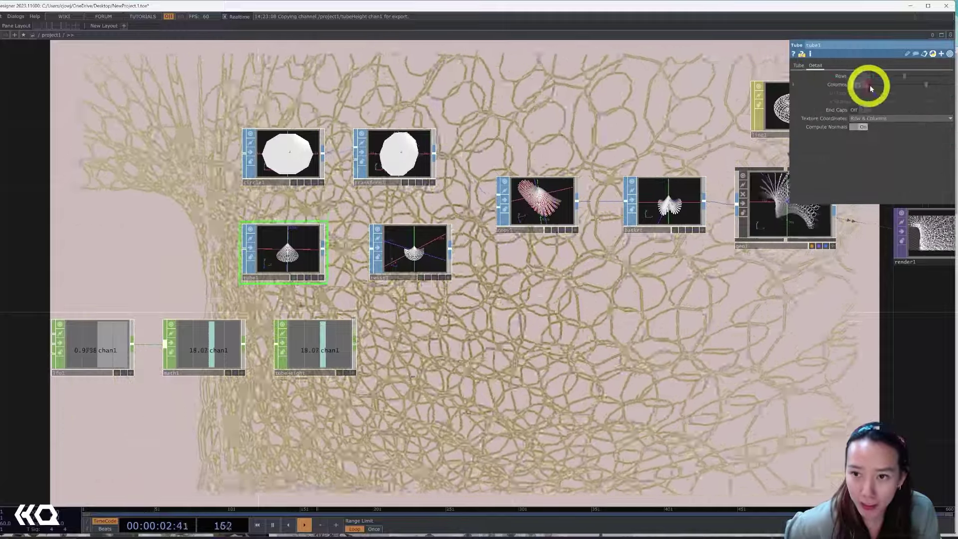
left_click_drag(875, 87, 933, 76)
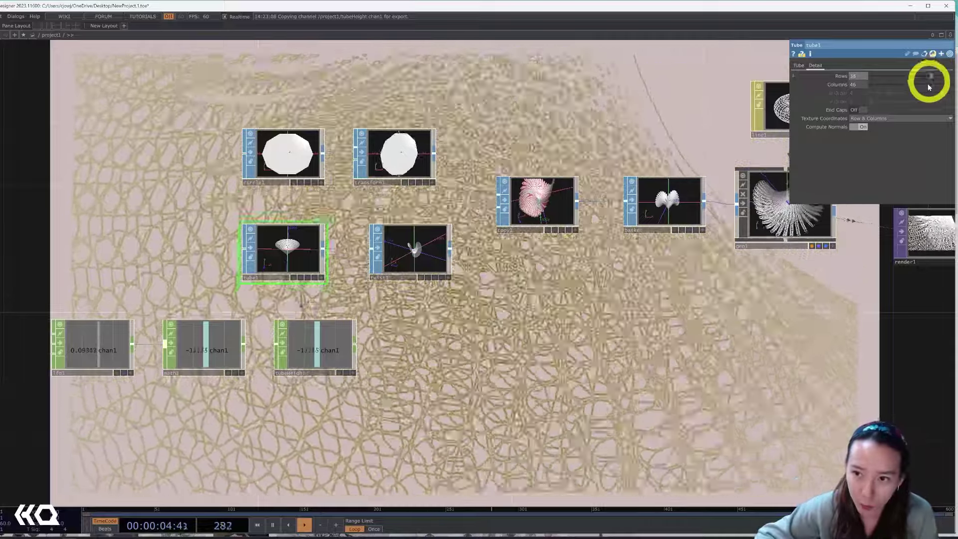
left_click_drag(913, 77, 912, 74)
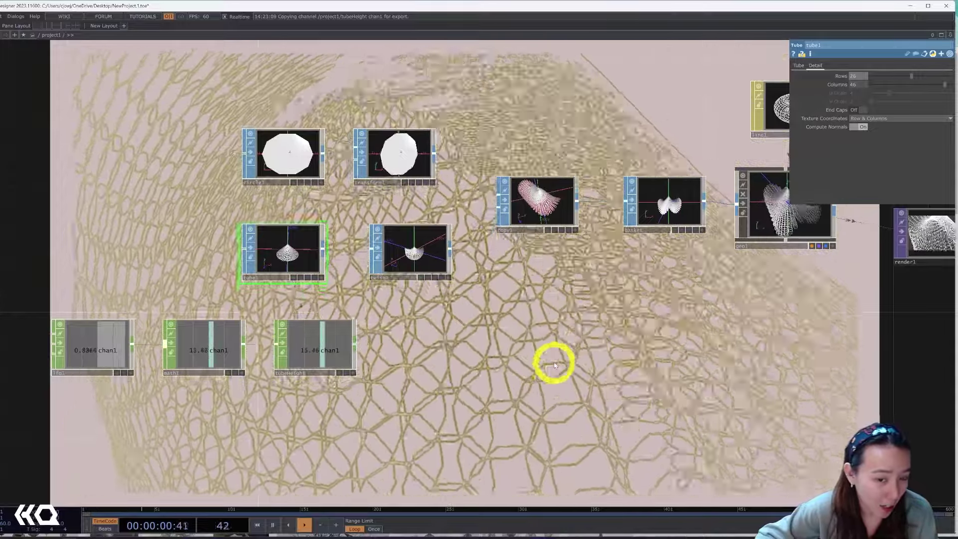
left_click_drag(154, 348, 418, 366)
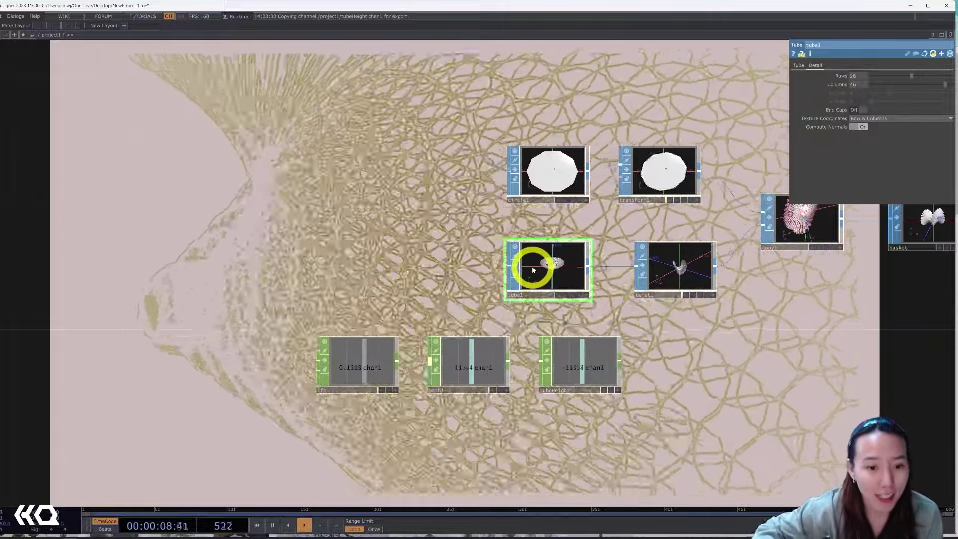
scroll(672, 335, "down", 5)
left_click_drag(732, 353, 387, 283)
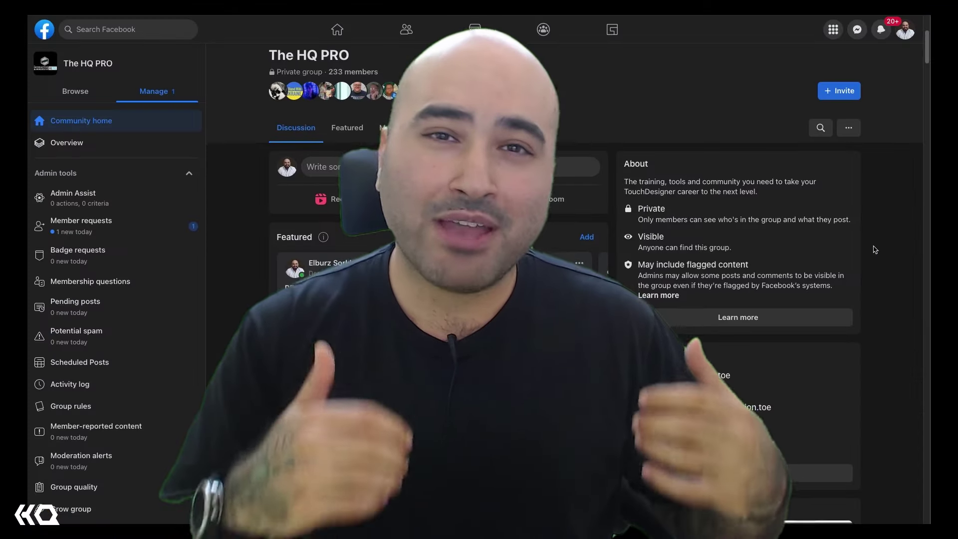
Step: Scroll The HQ PRO group page down to the posts and recent .toe files
scroll(875, 250, "down", 5)
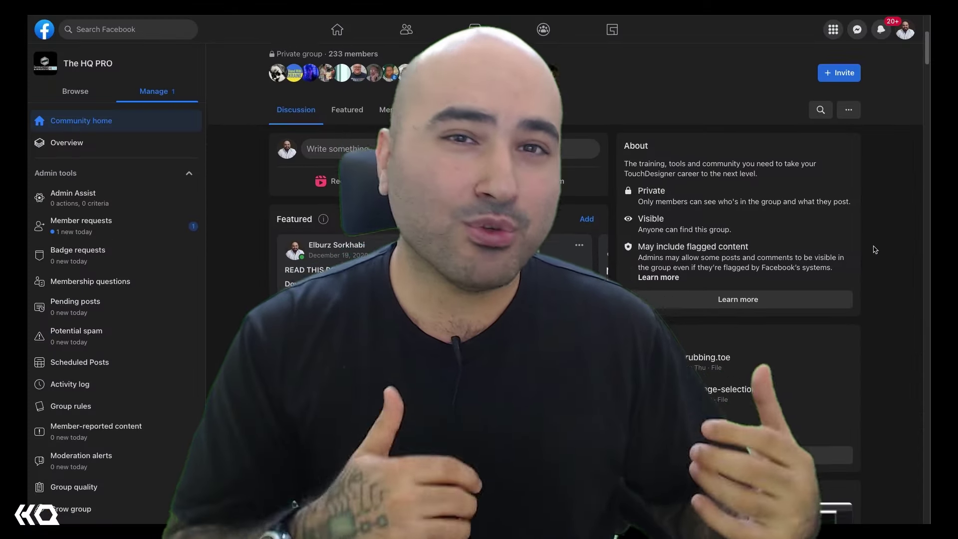
scroll(875, 250, "down", 2)
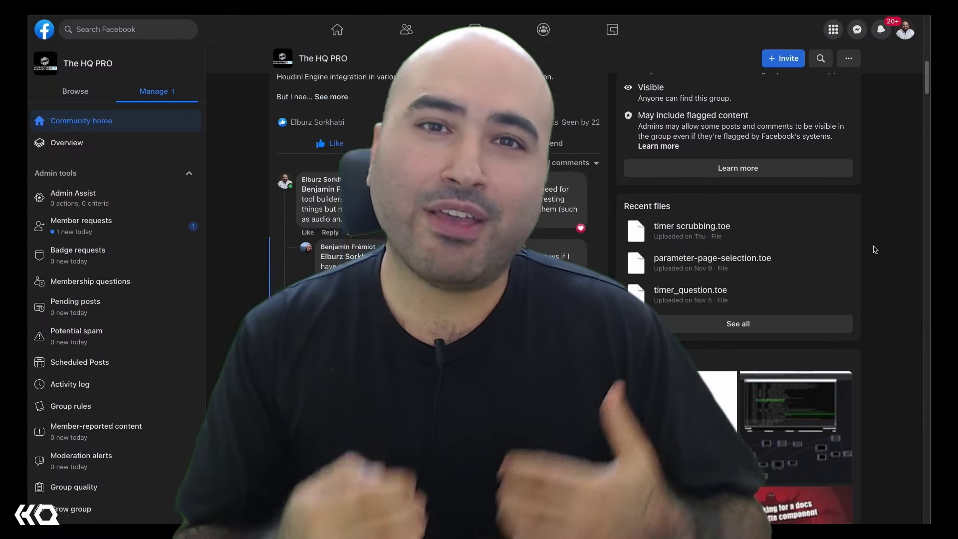
scroll(875, 249, "down", 5)
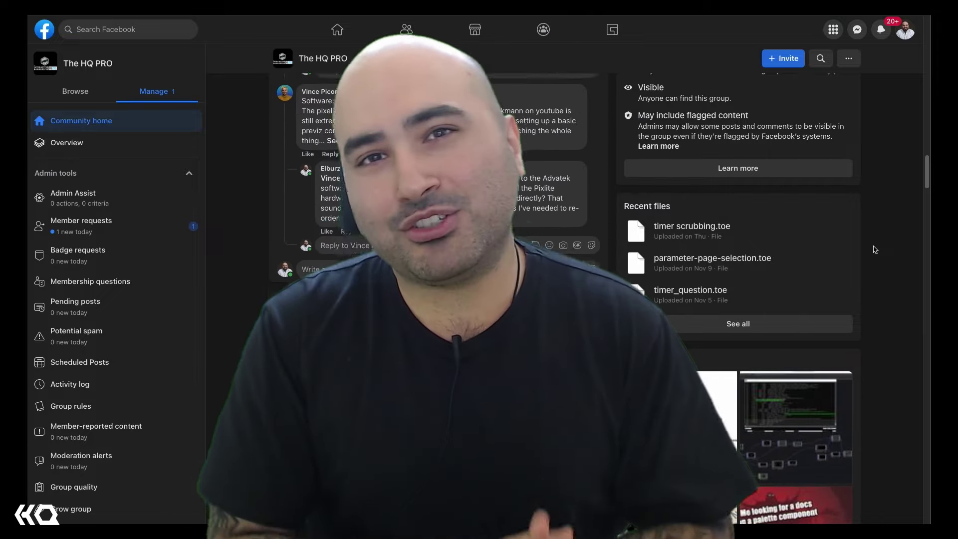